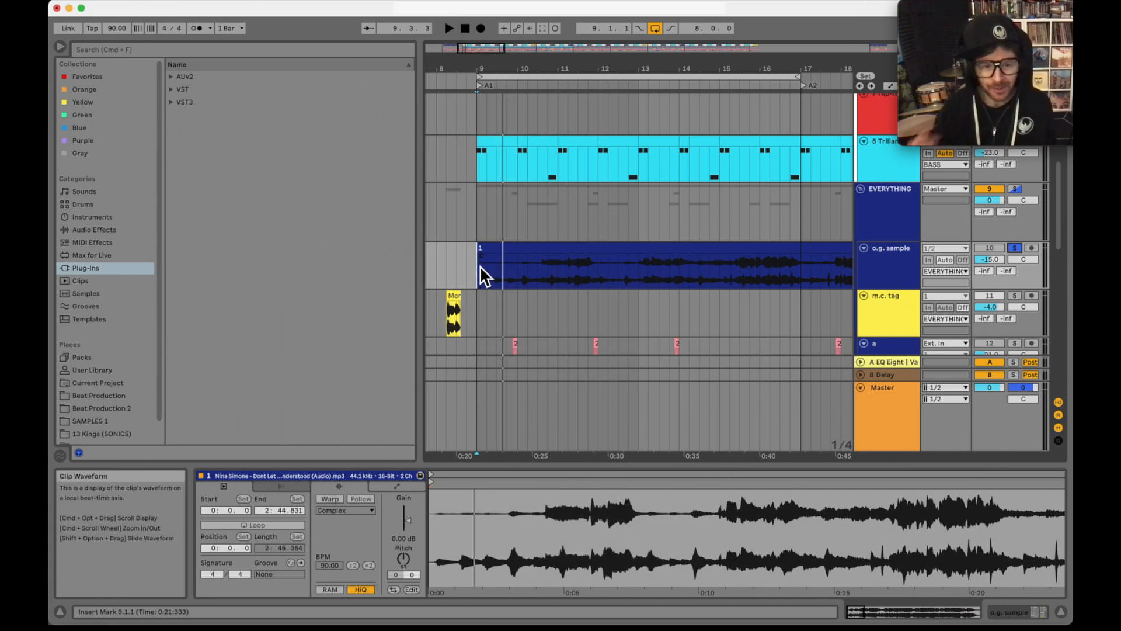
# Step: Enable Warp for the o.g. sample clip and add a warp marker on the transient at about 16.3.4
pyautogui.click(334, 499)
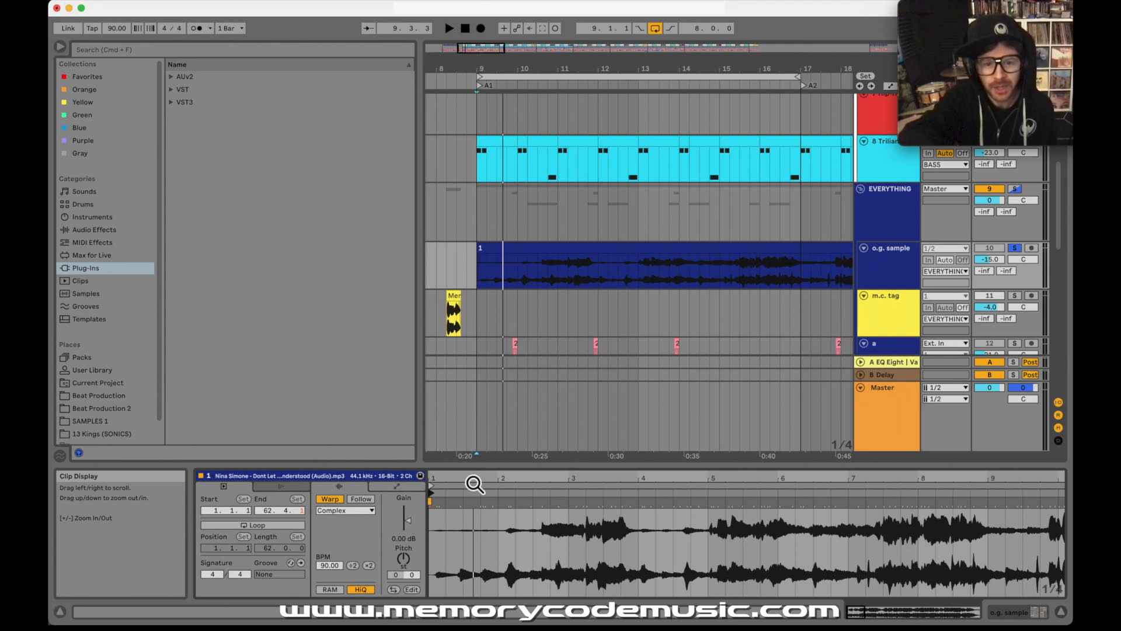
pyautogui.moveTo(474, 483); pyautogui.dragTo(470, 483)
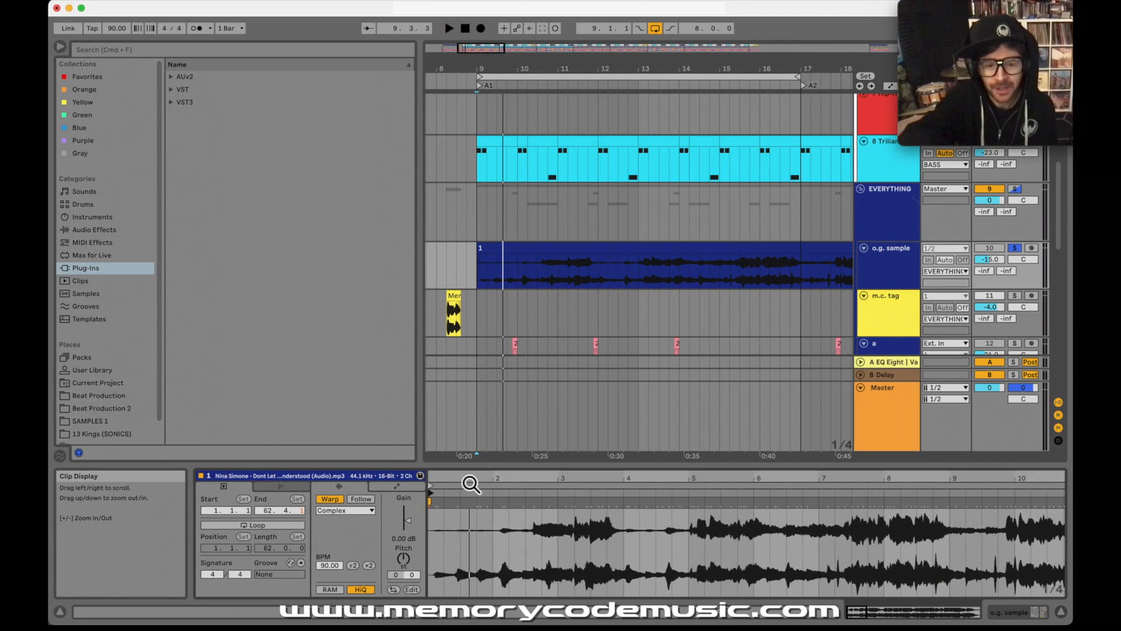
pyautogui.moveTo(538, 486); pyautogui.dragTo(527, 481)
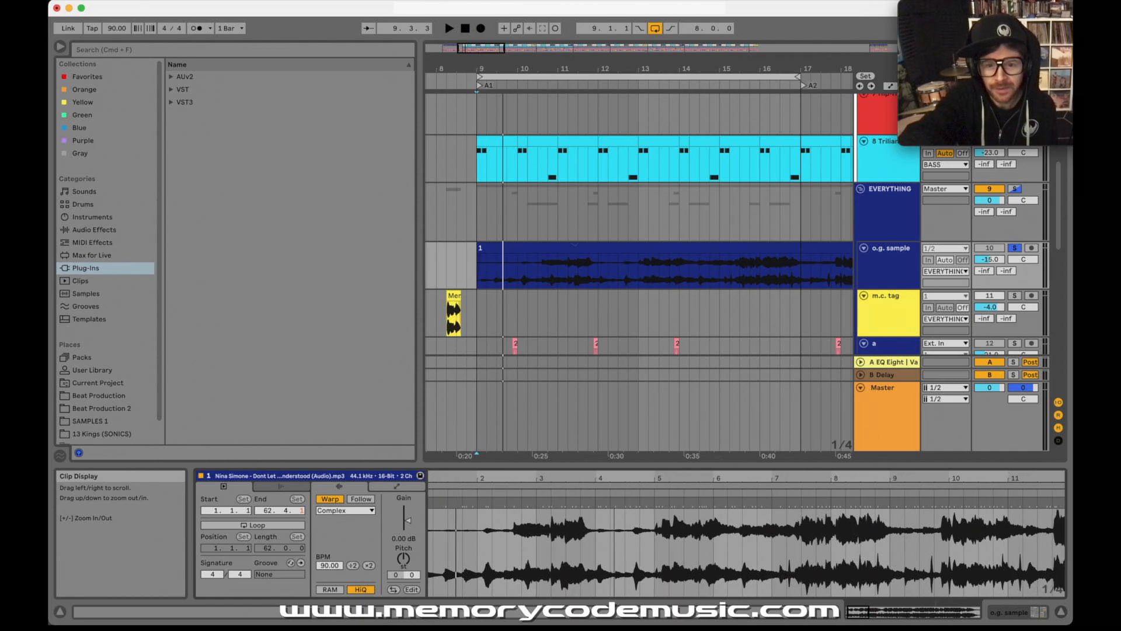
pyautogui.moveTo(614, 484); pyautogui.dragTo(604, 484)
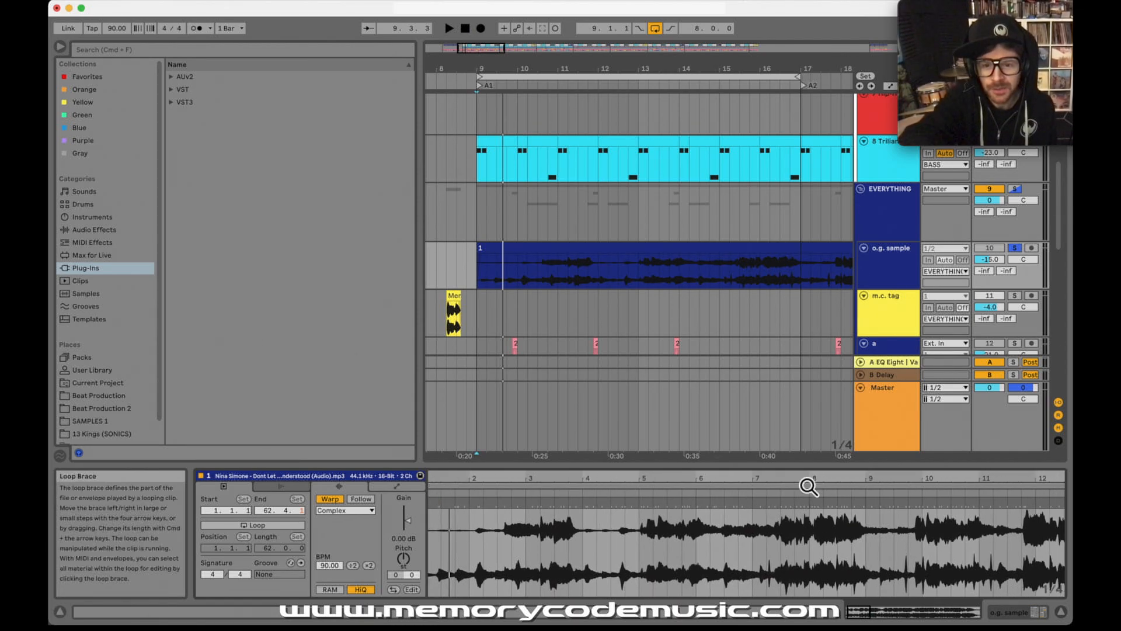
pyautogui.moveTo(808, 485); pyautogui.dragTo(784, 482)
pyautogui.moveTo(557, 484); pyautogui.dragTo(323, 484)
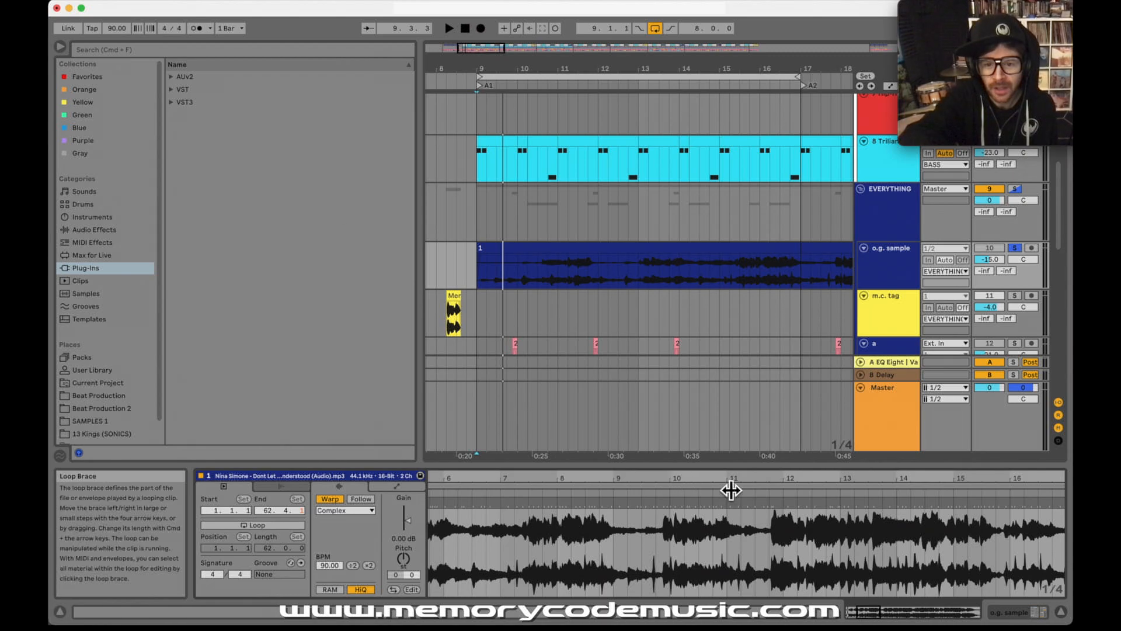
pyautogui.moveTo(759, 480); pyautogui.dragTo(590, 479)
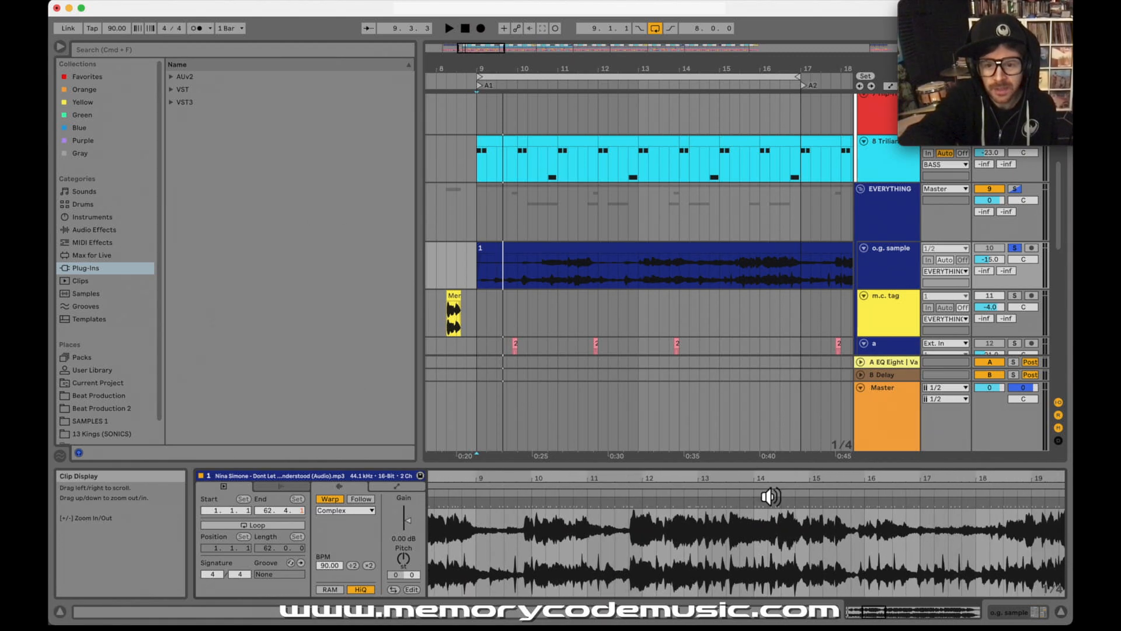
pyautogui.moveTo(897, 481)
pyautogui.mouseDown()
pyautogui.moveTo(877, 490)
pyautogui.moveTo(726, 481)
pyautogui.moveTo(734, 493)
pyautogui.moveTo(709, 496)
pyautogui.moveTo(685, 481)
pyautogui.moveTo(719, 492)
pyautogui.moveTo(713, 483)
pyautogui.mouseUp()
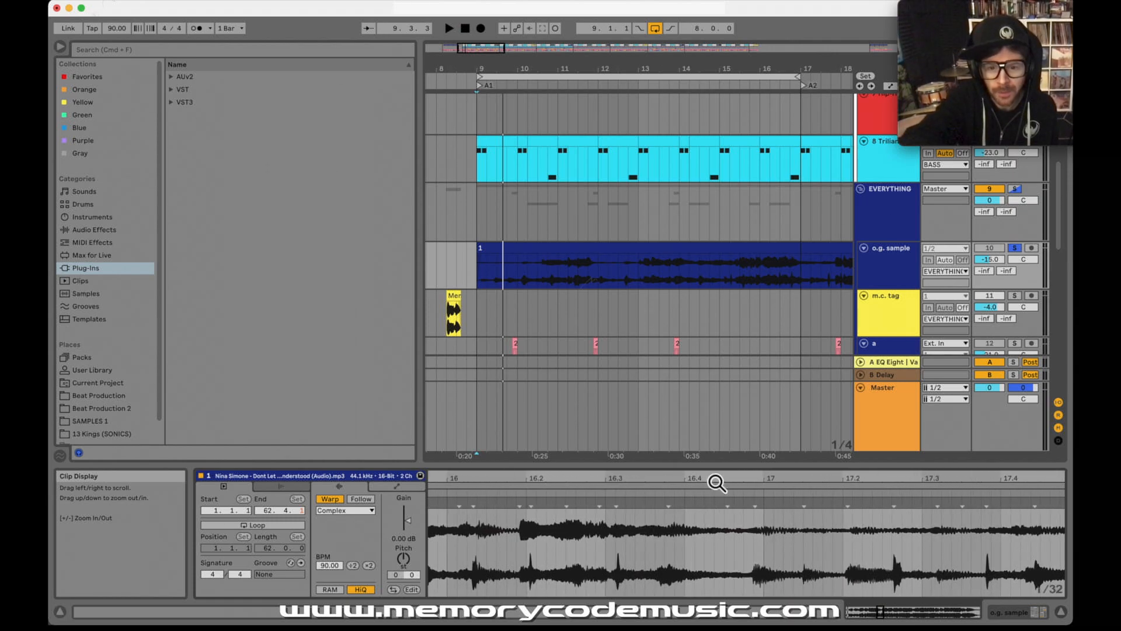
pyautogui.click(675, 497)
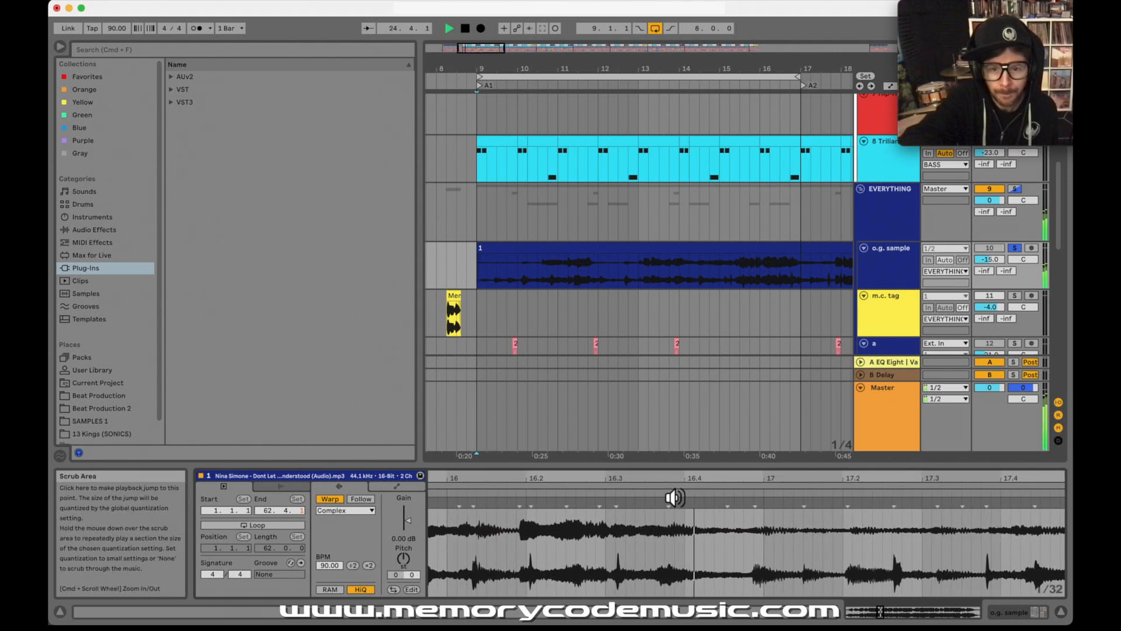
pyautogui.moveTo(671, 483); pyautogui.dragTo(671, 501)
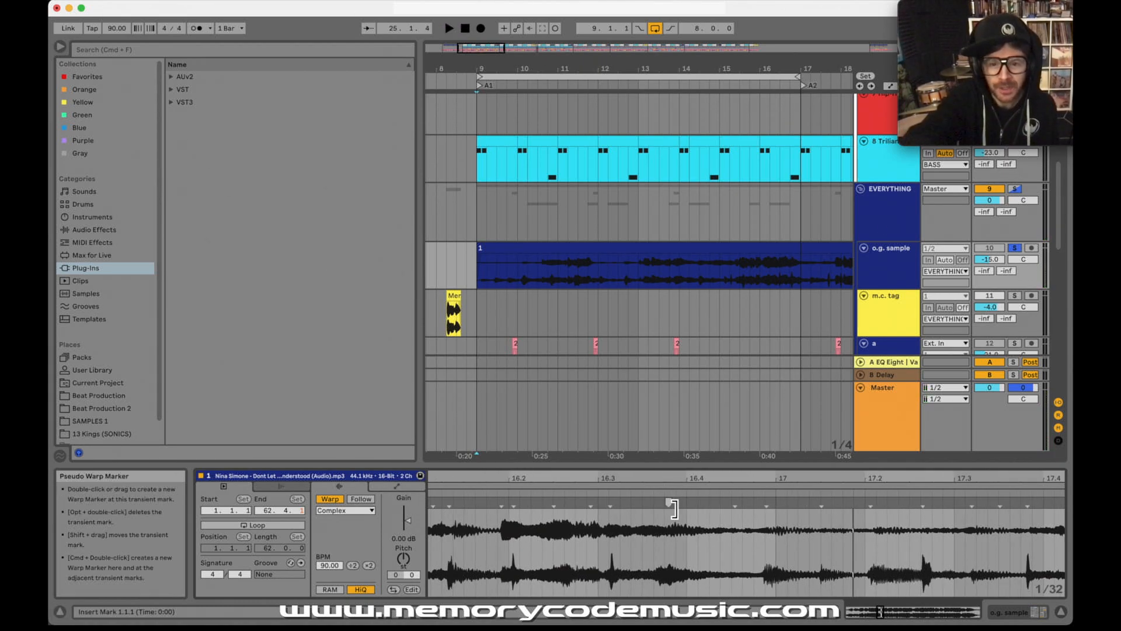
pyautogui.click(670, 500)
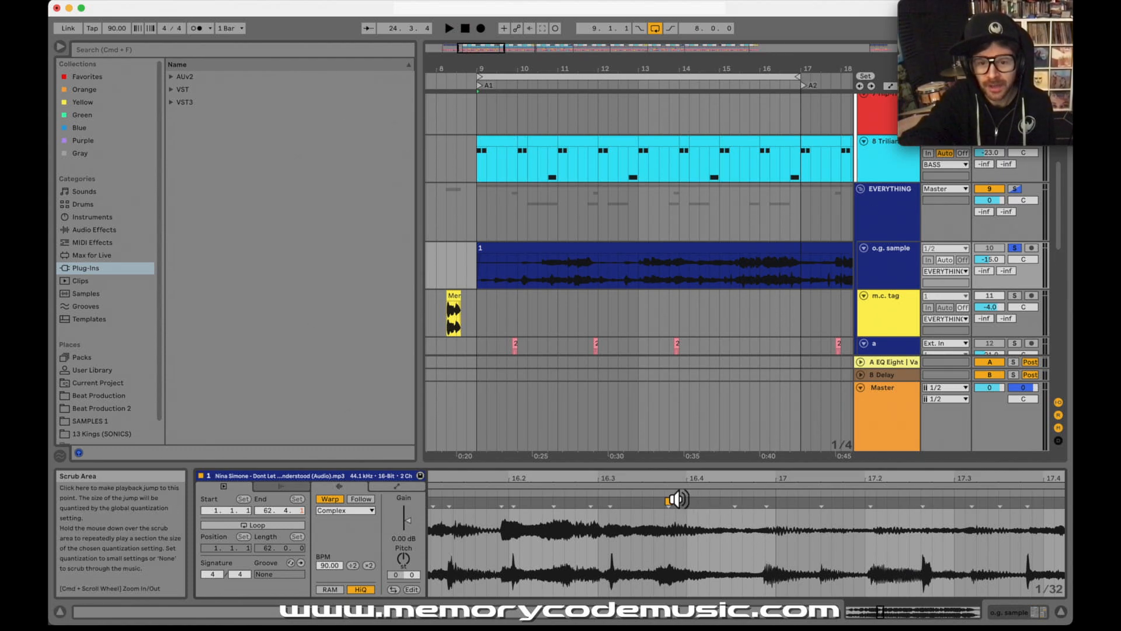
# Step: Audition the sample from the new marker and add warp markers on the transients at about 16.4.4 and 17.1.3
pyautogui.click(672, 496)
pyautogui.press('space')
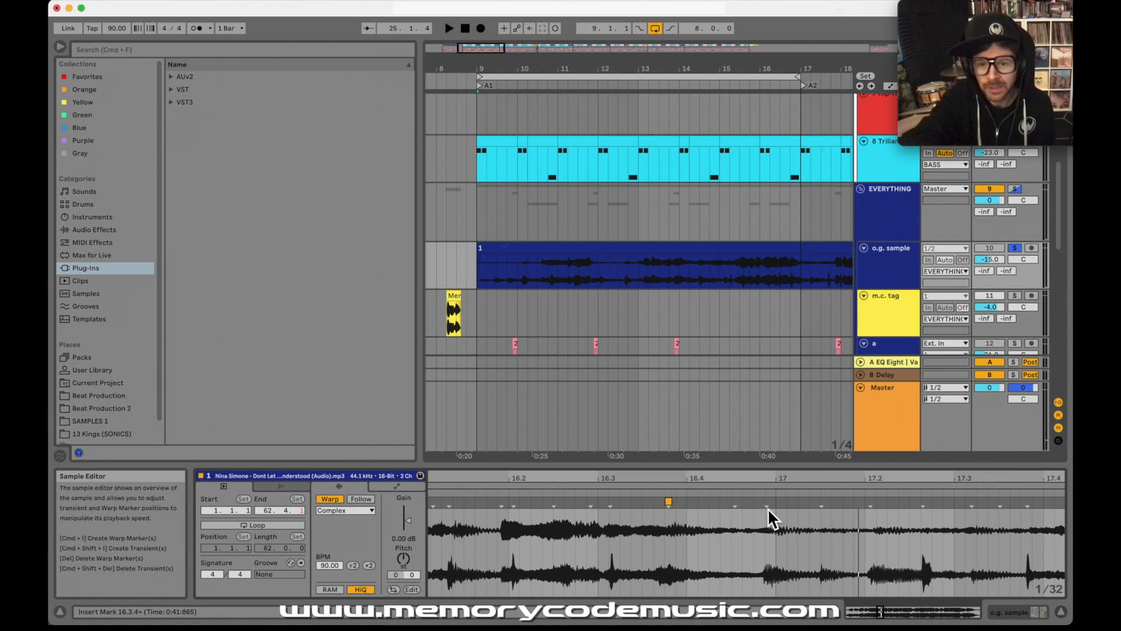
pyautogui.moveTo(768, 508)
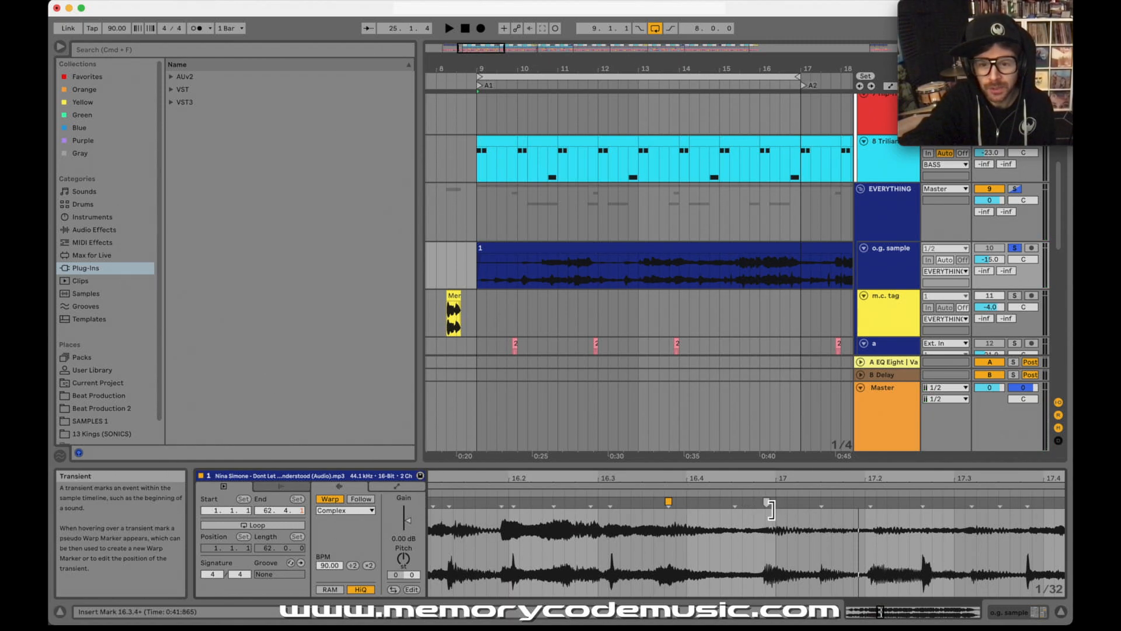
pyautogui.doubleClick(769, 508)
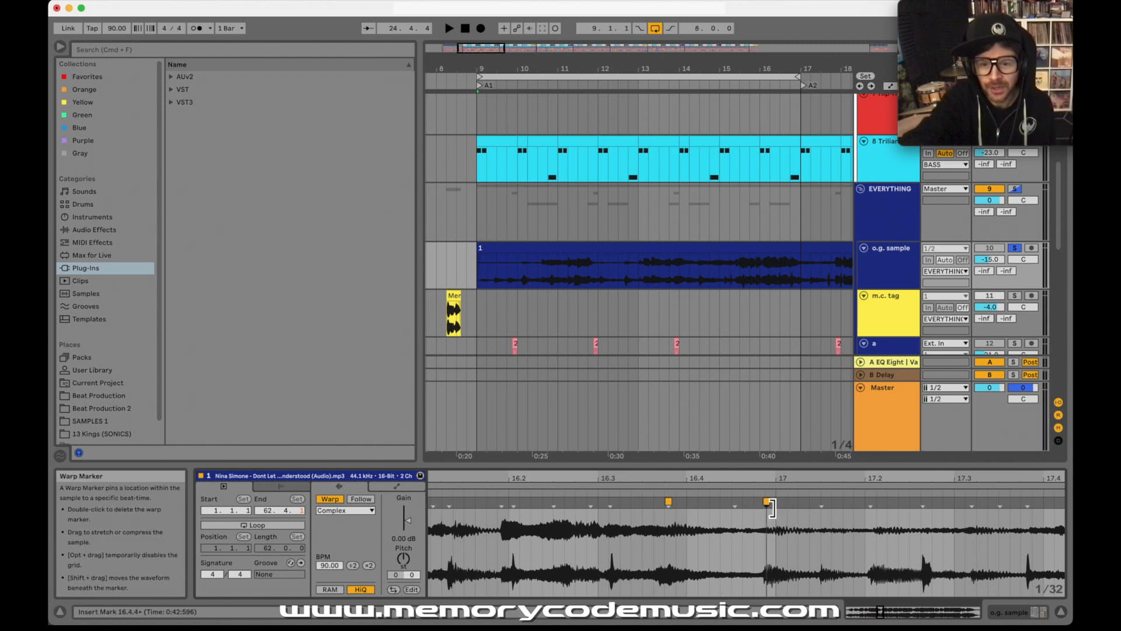
pyautogui.doubleClick(827, 510)
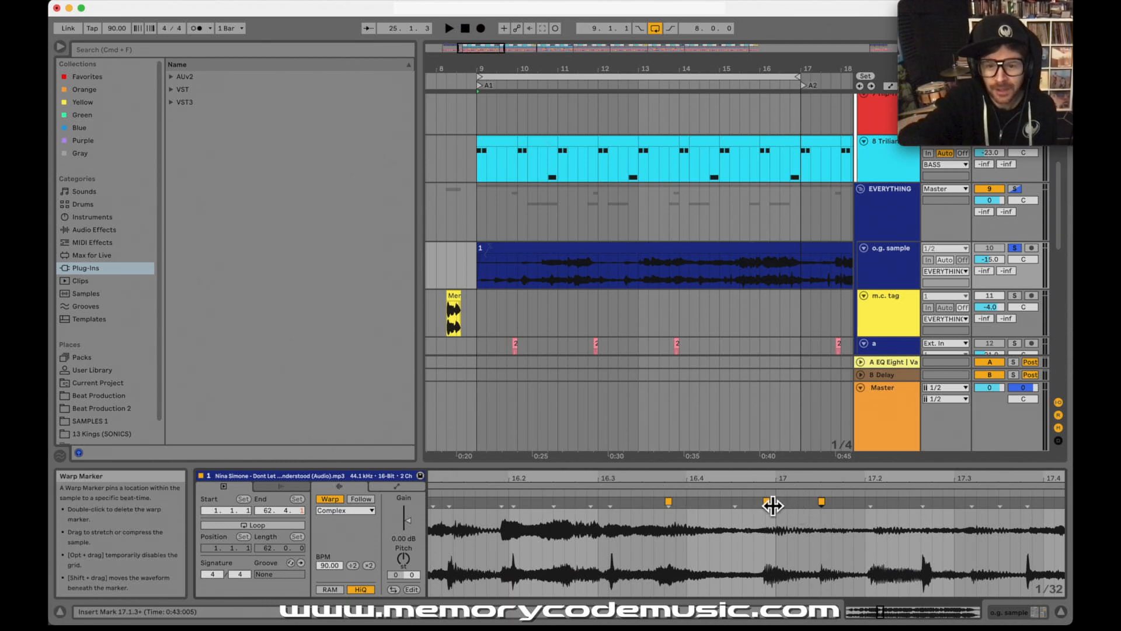
# Step: Audition the sample's opening around bar 2 and add a warp marker on the transient at about 2.1.3
pyautogui.moveTo(737, 483); pyautogui.dragTo(806, 473)
pyautogui.hscroll(-6, 791, 541)
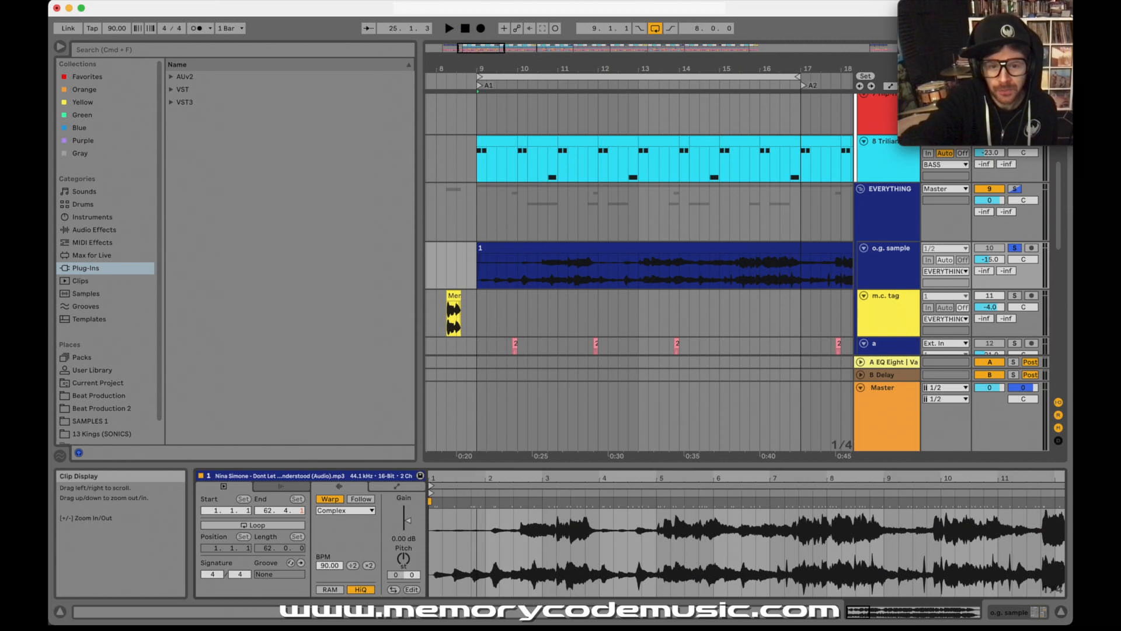
pyautogui.moveTo(484, 478); pyautogui.dragTo(485, 481)
pyautogui.click(514, 499)
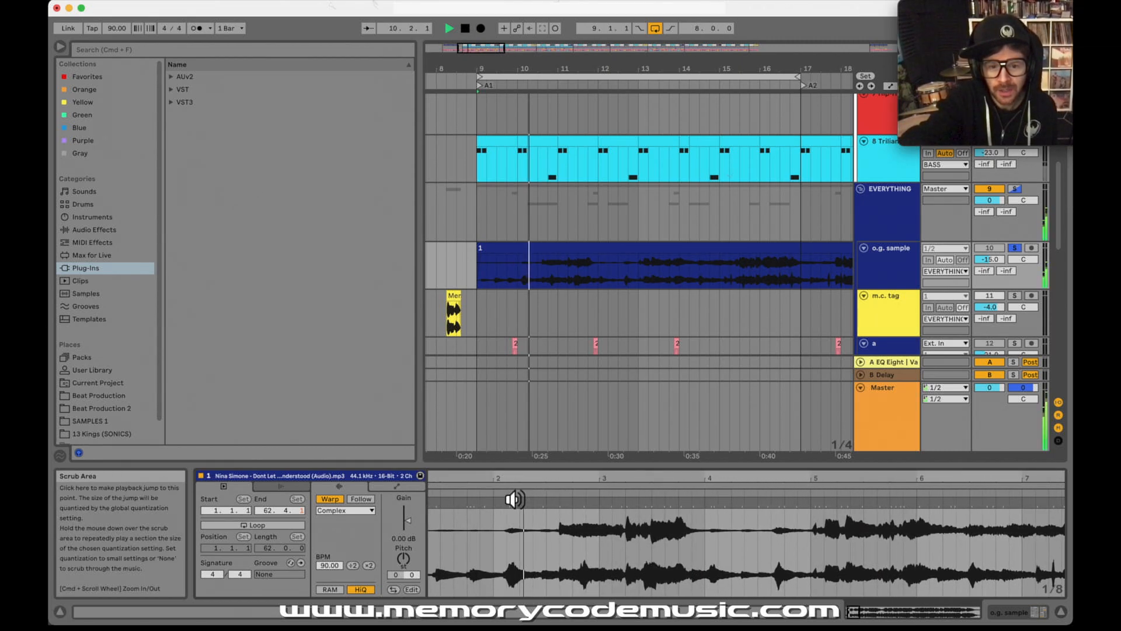
pyautogui.press('space')
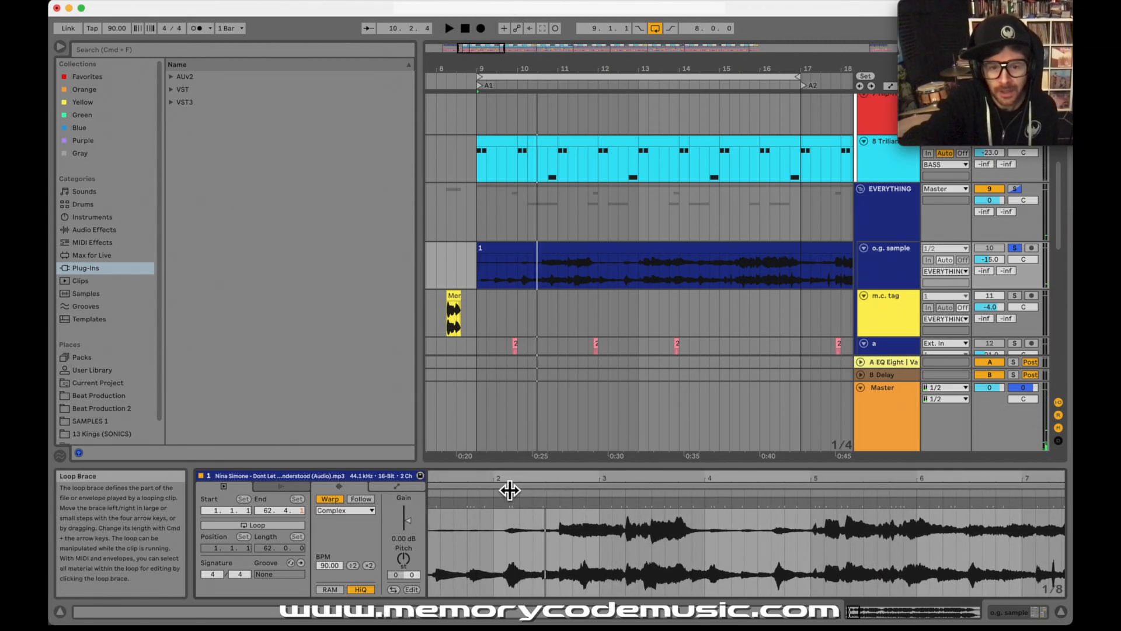
pyautogui.moveTo(509, 490); pyautogui.dragTo(507, 496)
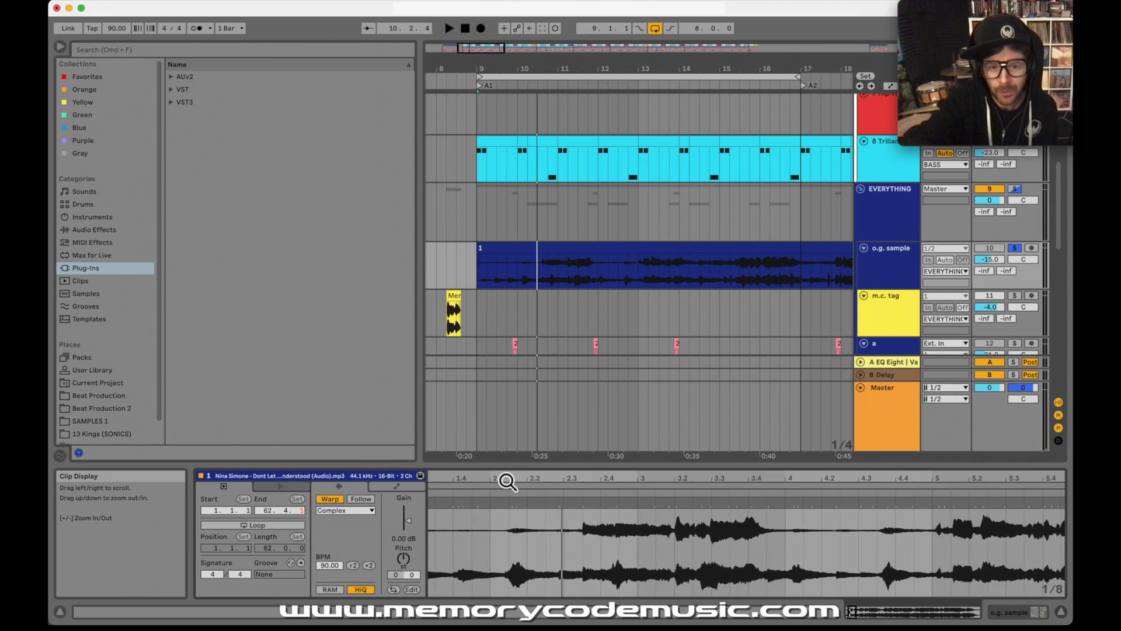
pyautogui.doubleClick(516, 510)
# Step: Audition bar 4 of the sample and add warp markers on the transients at about 4.1.1, just before 4.3, and at 4.3.3
pyautogui.moveTo(797, 491); pyautogui.dragTo(713, 513)
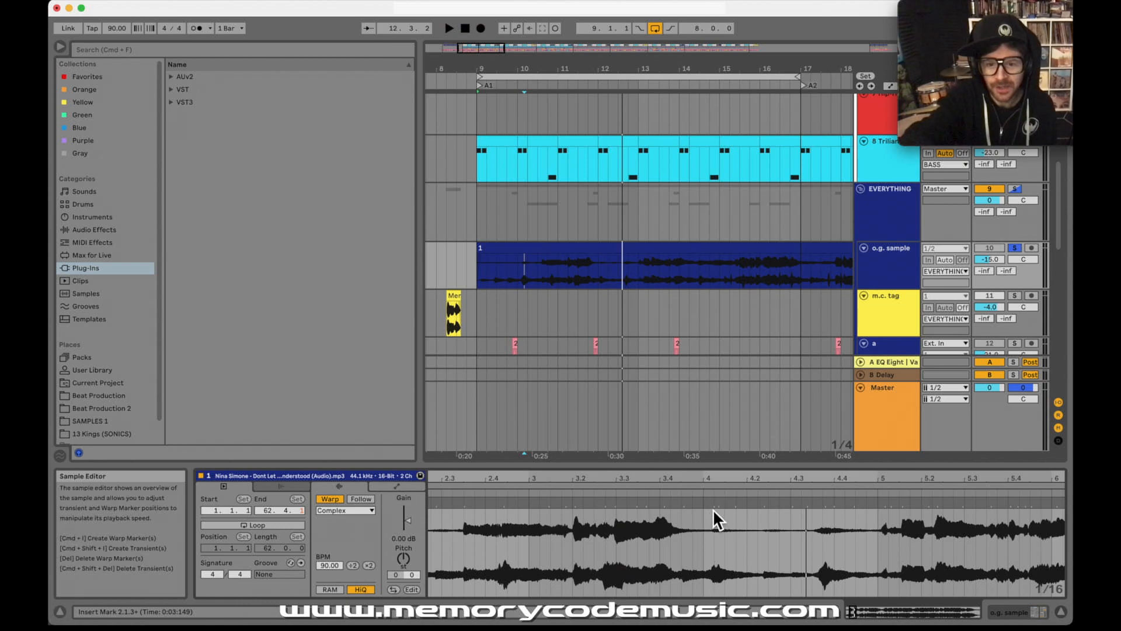
pyautogui.click(714, 497)
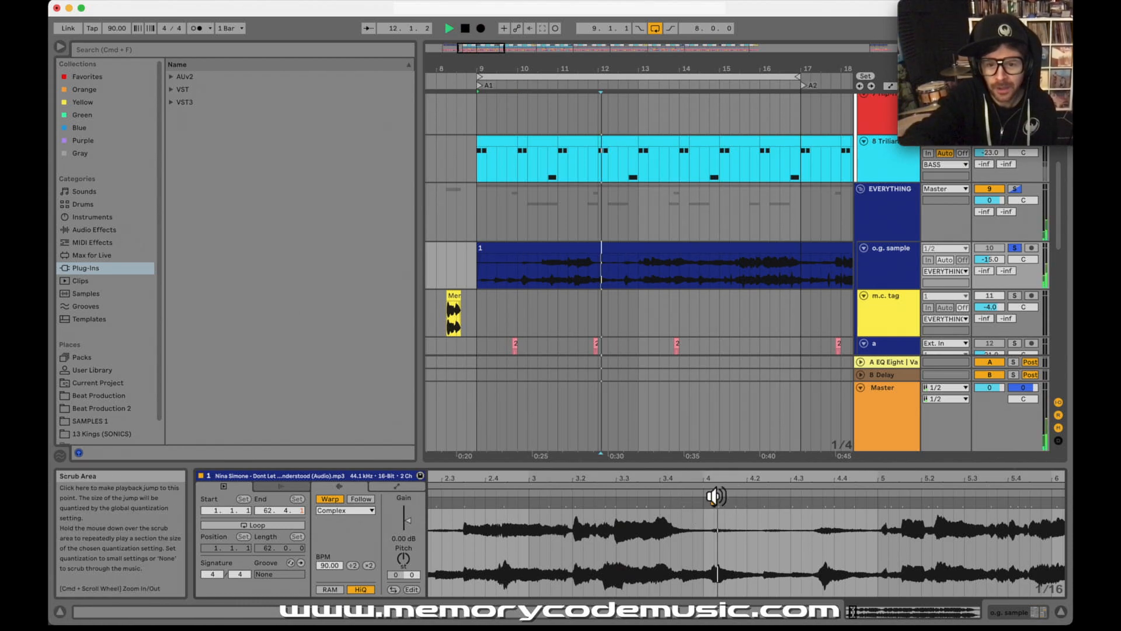
pyautogui.press('space')
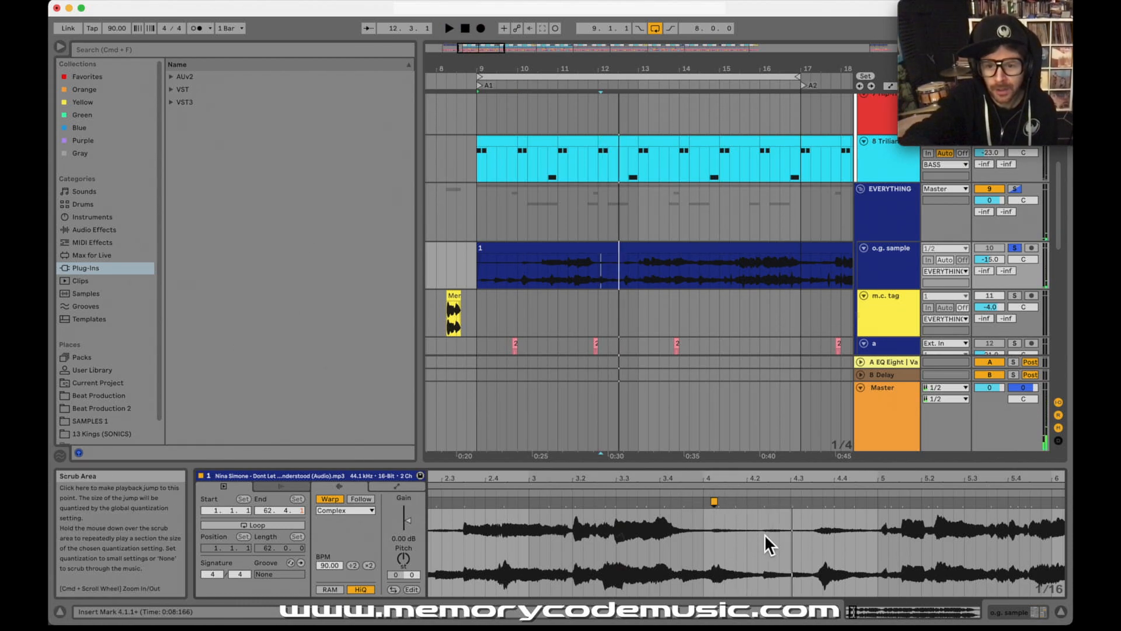
pyautogui.click(793, 497)
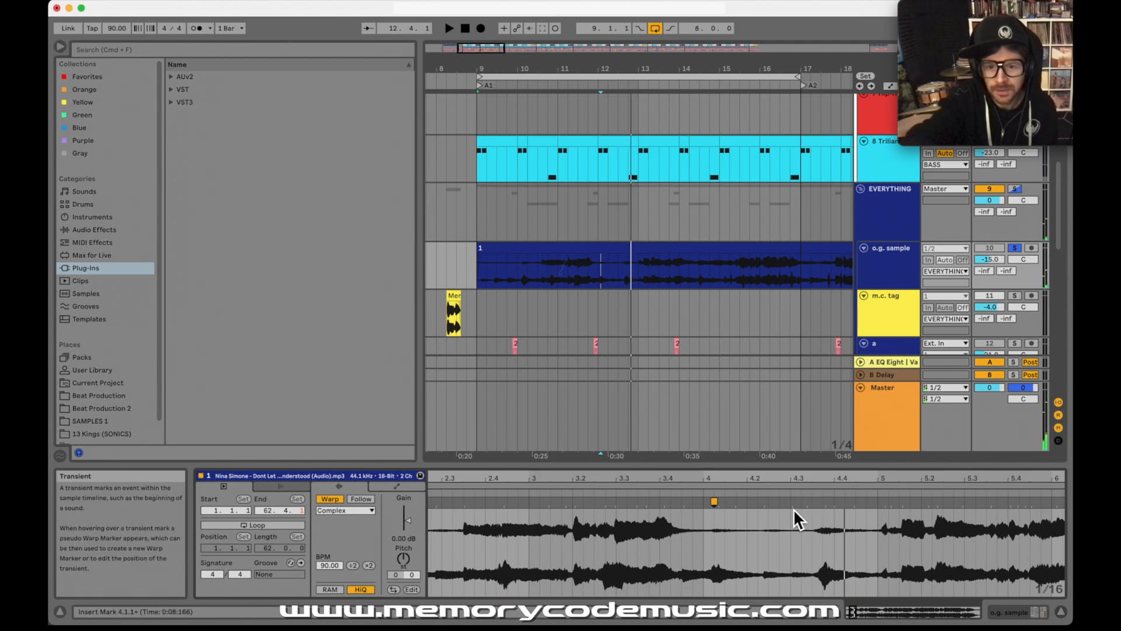
pyautogui.doubleClick(795, 506)
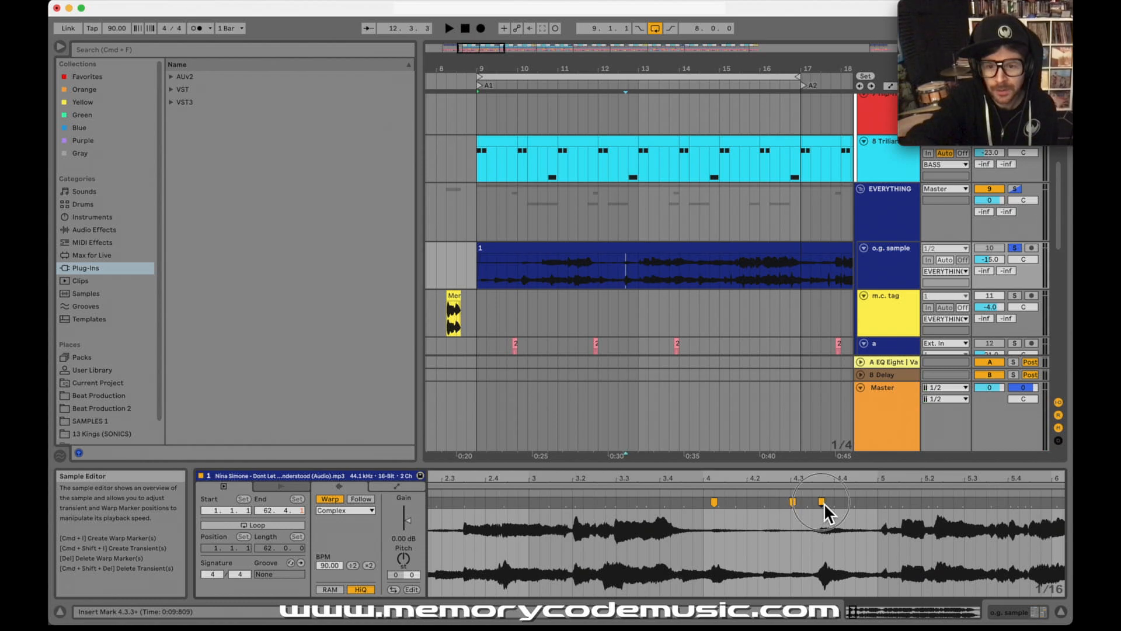
pyautogui.click(796, 497)
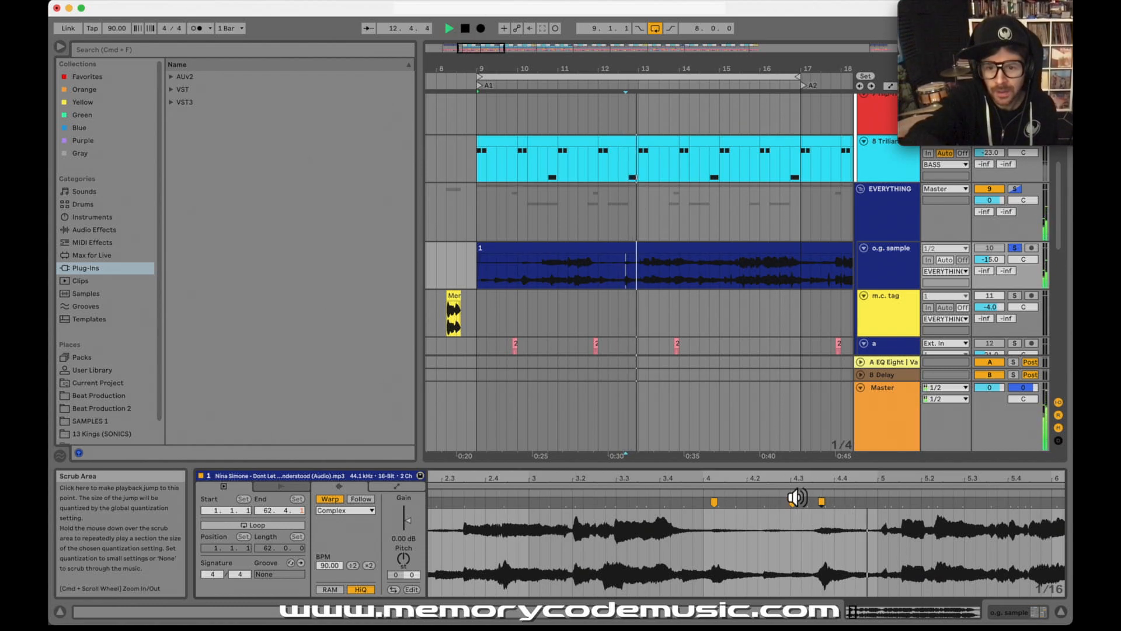
# Step: Audition bar 6 of the sample and add warp markers on the transients at about 6.3.1 and 6.4.2
pyautogui.hscroll(5, 753, 538)
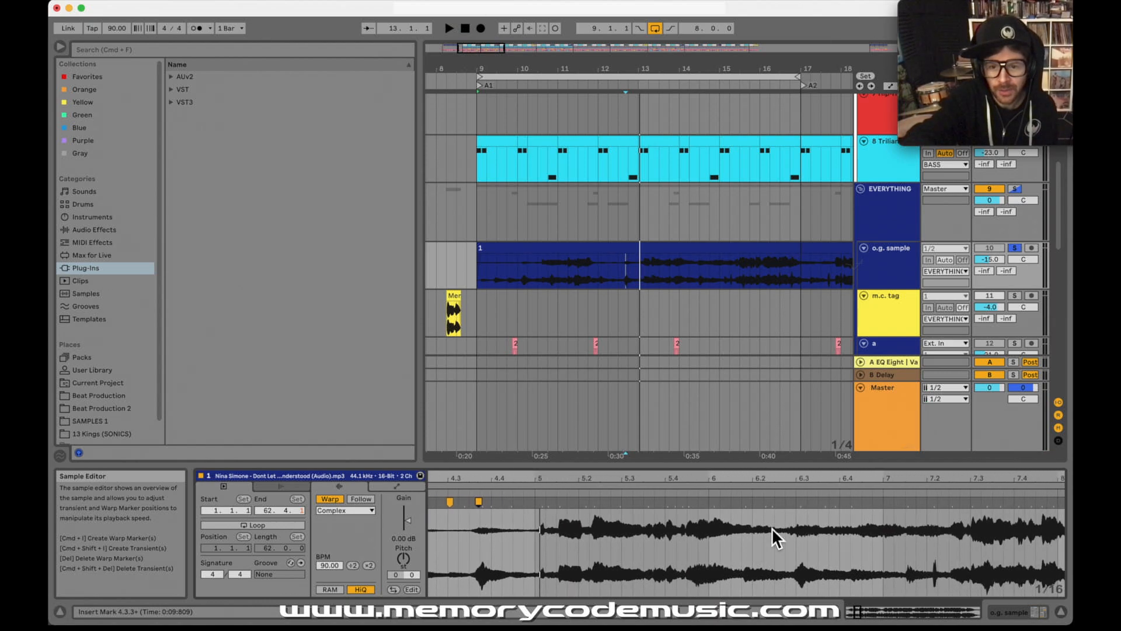
pyautogui.click(805, 497)
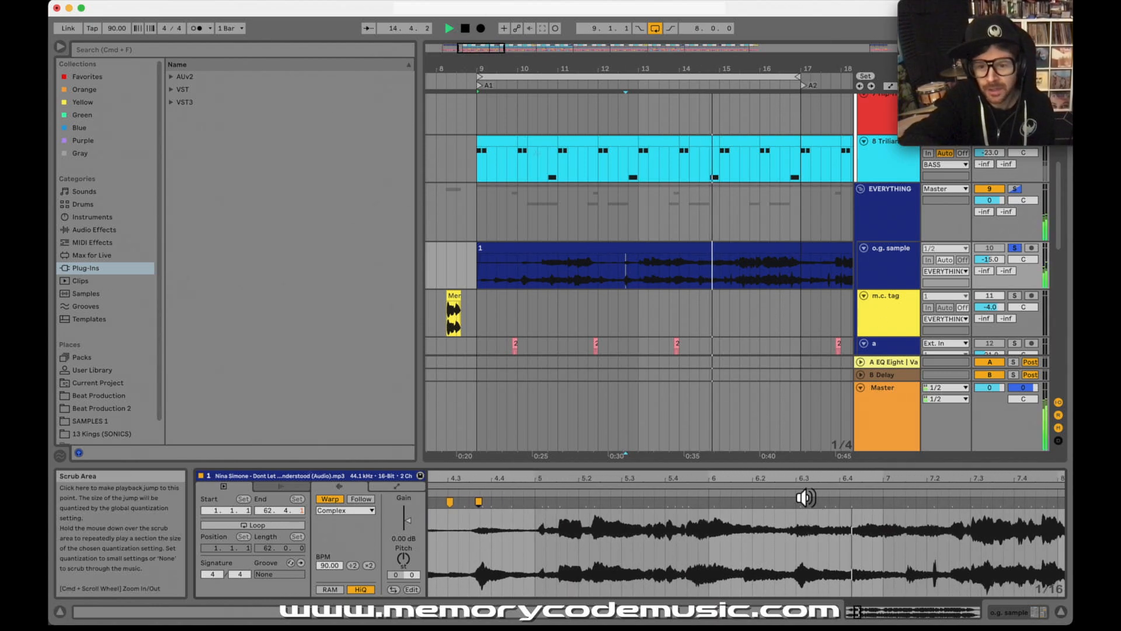
pyautogui.press('space')
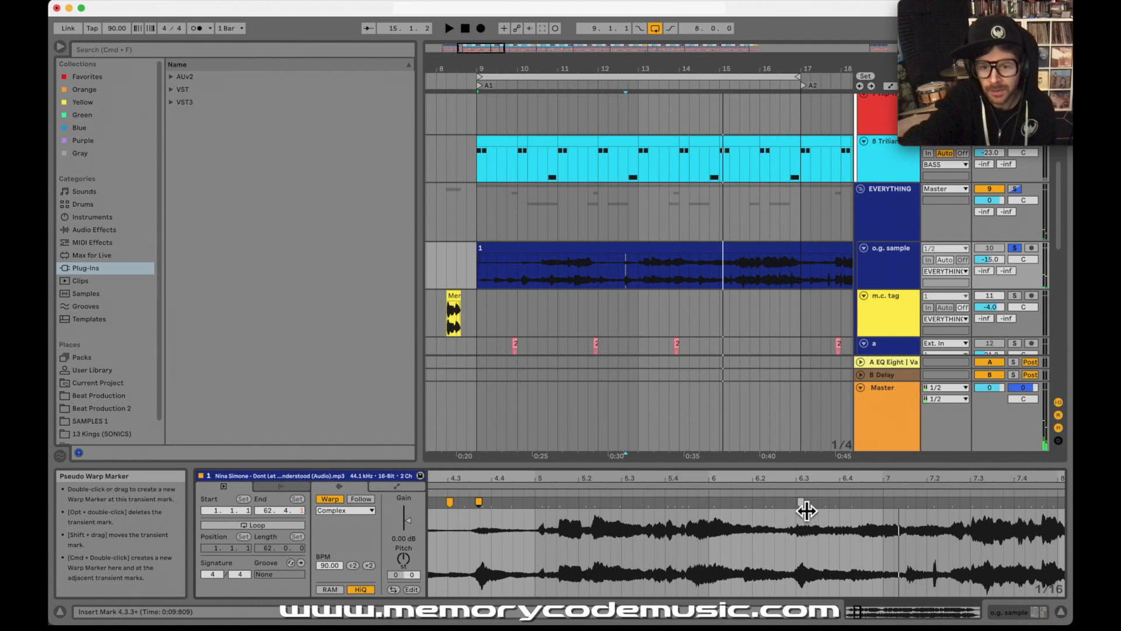
pyautogui.doubleClick(805, 510)
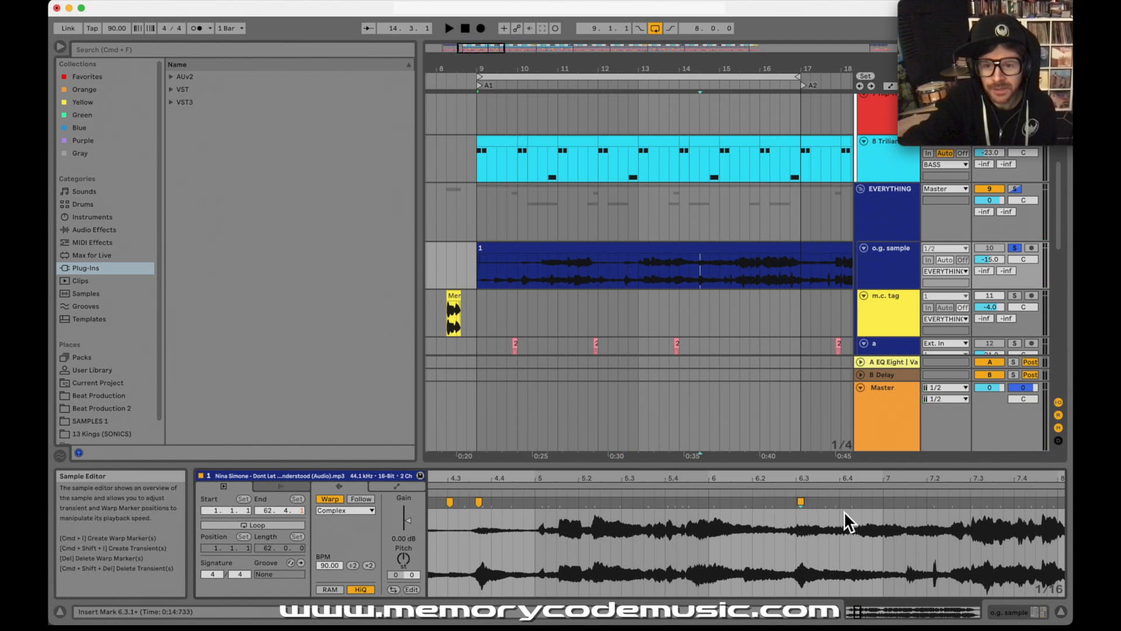
pyautogui.click(801, 495)
pyautogui.press('space')
pyautogui.doubleClick(854, 510)
# Step: Set 1.1.1 at the warp marker just after bar 2 and move the clip's start marker to that point
pyautogui.moveTo(819, 479); pyautogui.dragTo(886, 479)
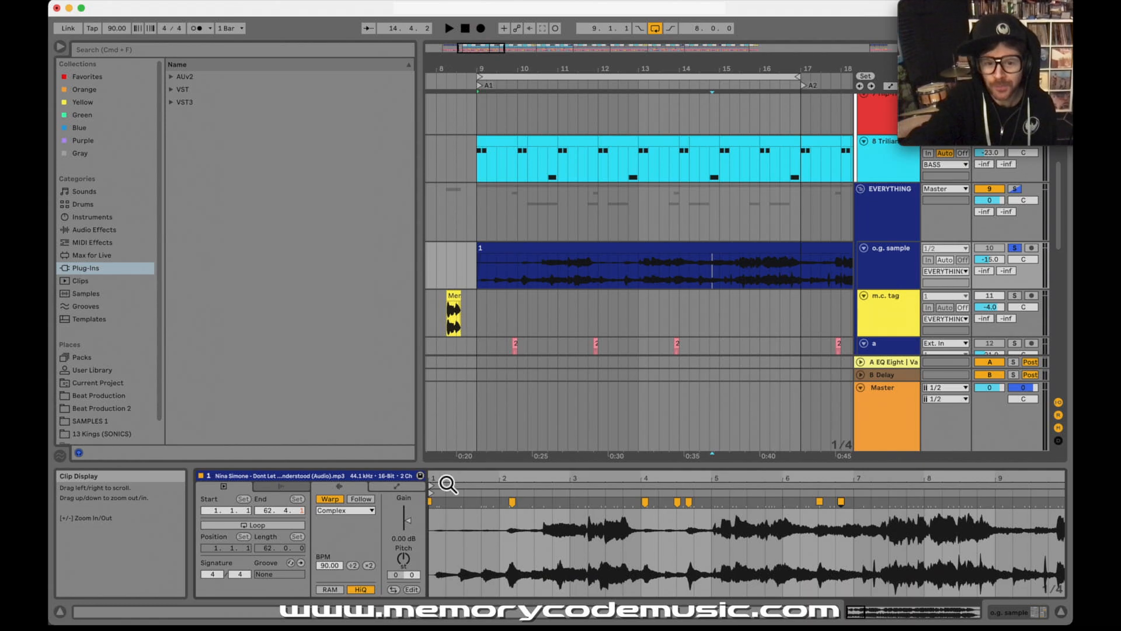
pyautogui.moveTo(444, 483); pyautogui.dragTo(437, 500)
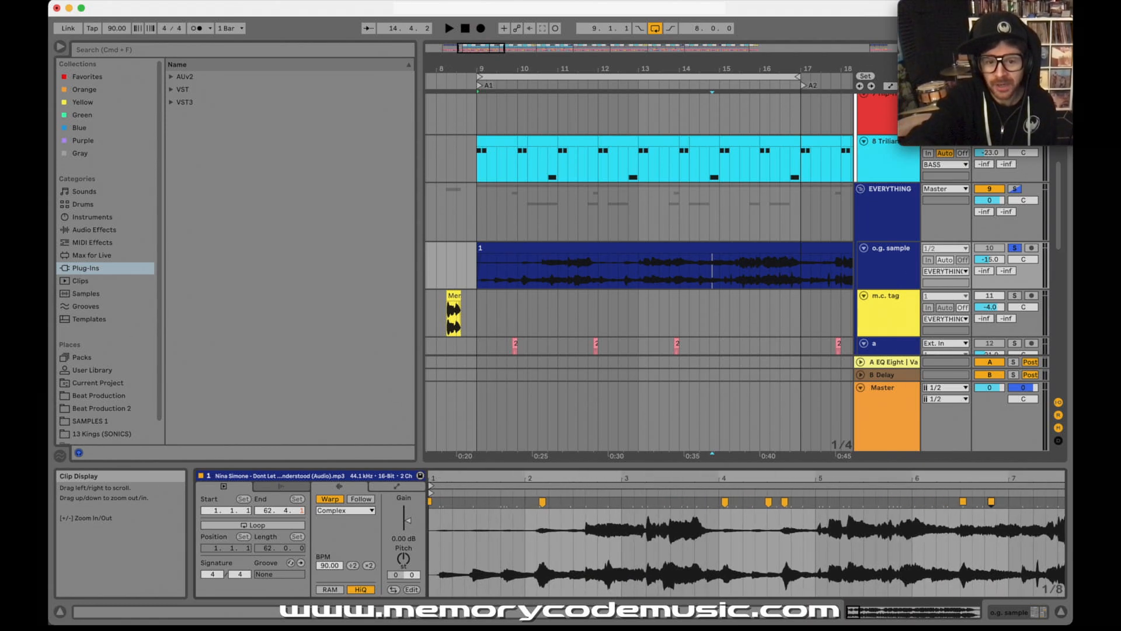
pyautogui.click(438, 512)
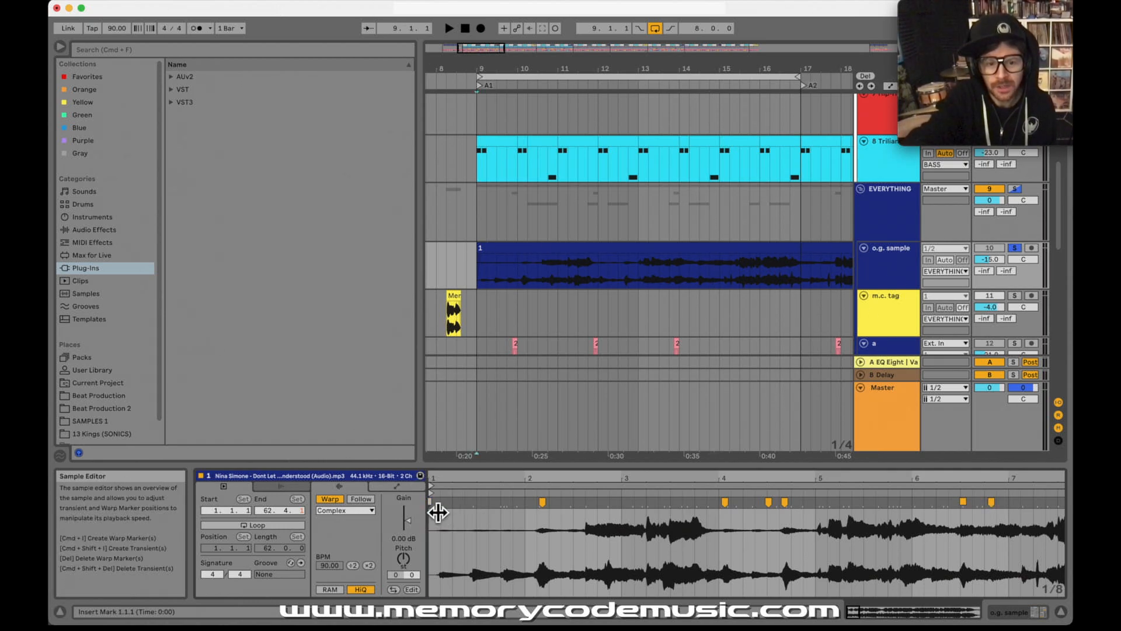
pyautogui.rightClick(546, 509)
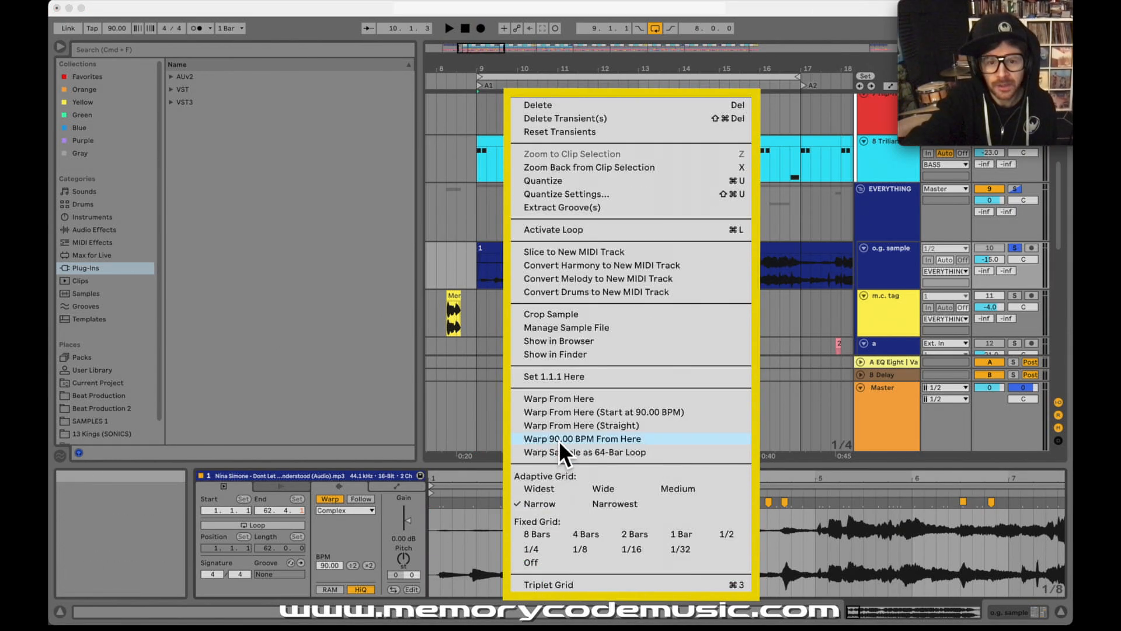
pyautogui.click(563, 378)
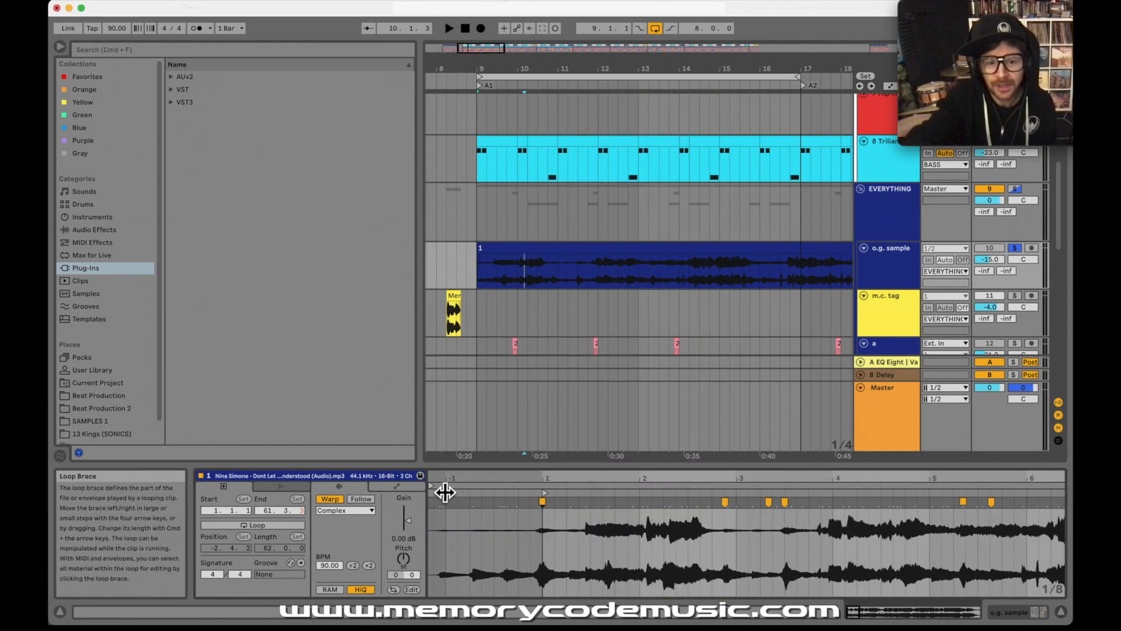
pyautogui.moveTo(435, 491)
pyautogui.mouseDown()
pyautogui.moveTo(545, 470)
pyautogui.moveTo(555, 486)
pyautogui.moveTo(532, 491)
pyautogui.mouseUp()
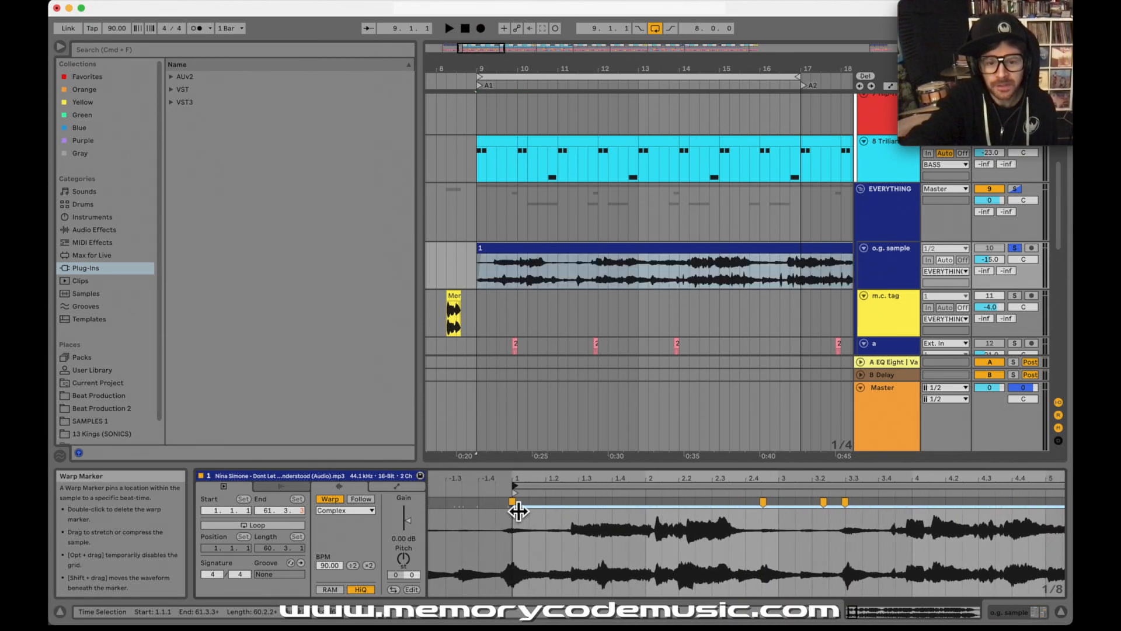
pyautogui.moveTo(538, 489); pyautogui.dragTo(581, 429)
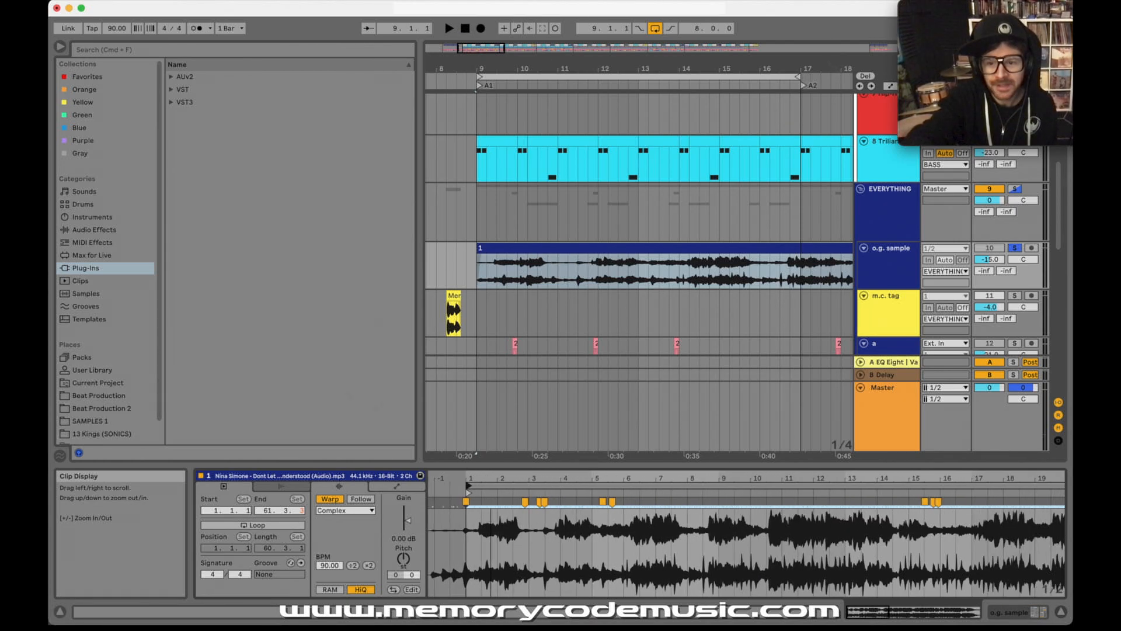
# Step: Slice the o.g. sample clip to a new MIDI track with one slice per warp marker, using the Memory Code [sample chops 2] preset
pyautogui.click(545, 252)
pyautogui.rightClick(542, 251)
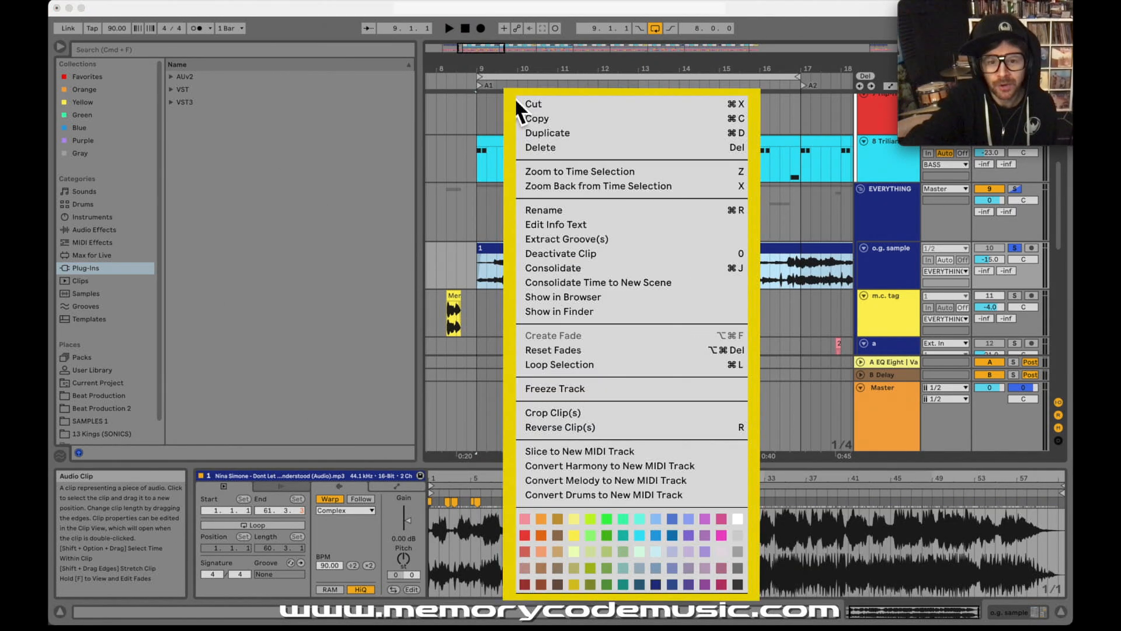
pyautogui.click(594, 455)
pyautogui.click(489, 207)
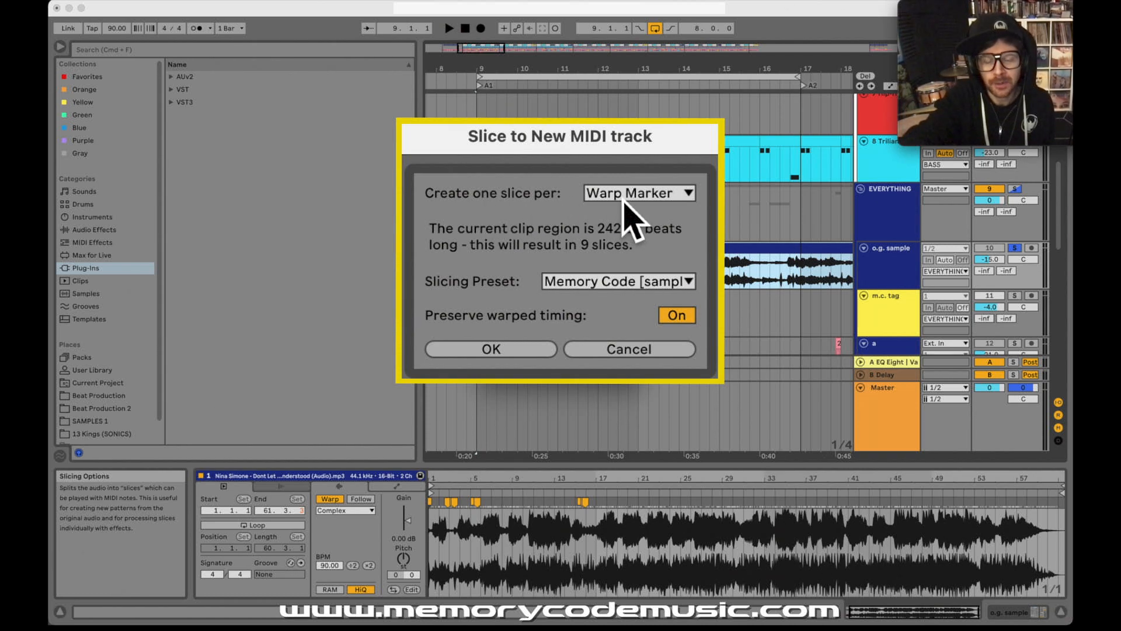
pyautogui.click(643, 197)
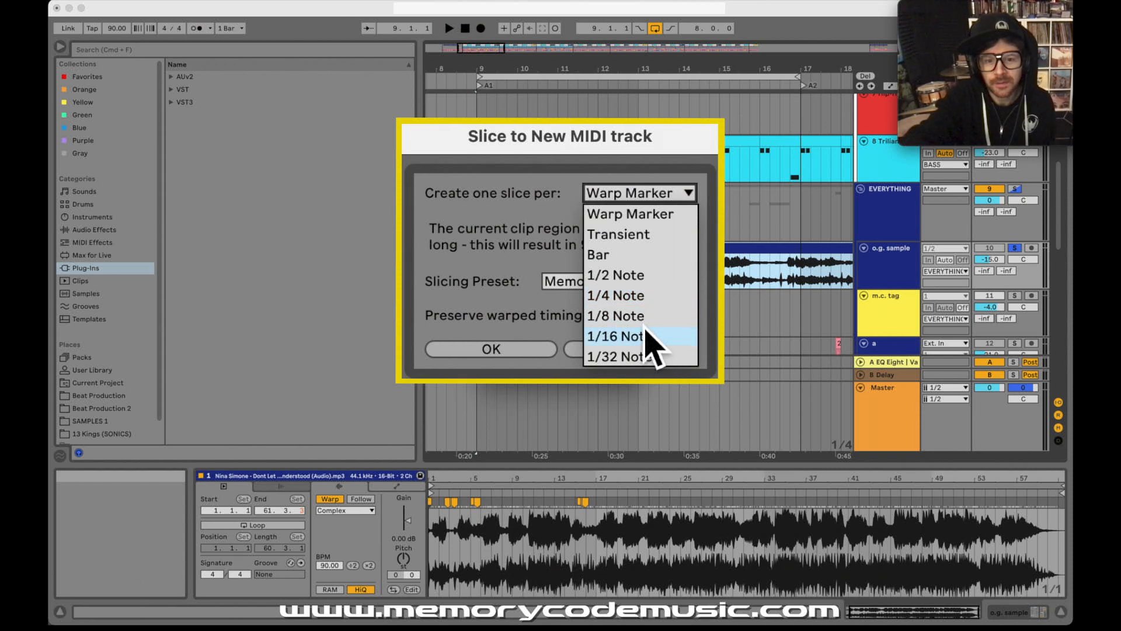
pyautogui.click(613, 214)
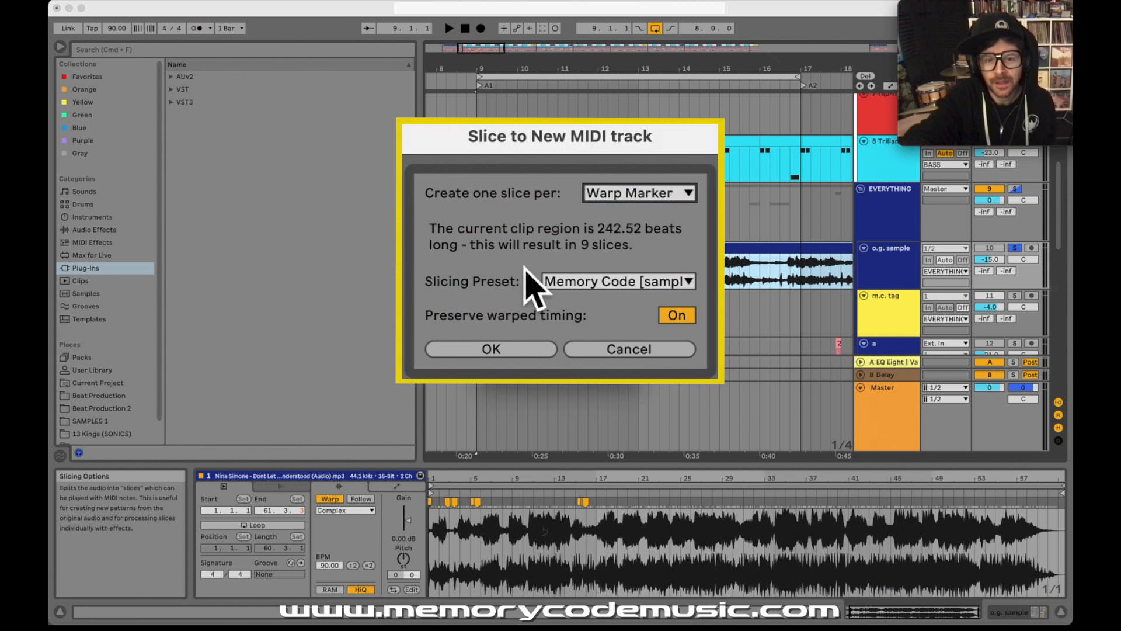
pyautogui.click(586, 282)
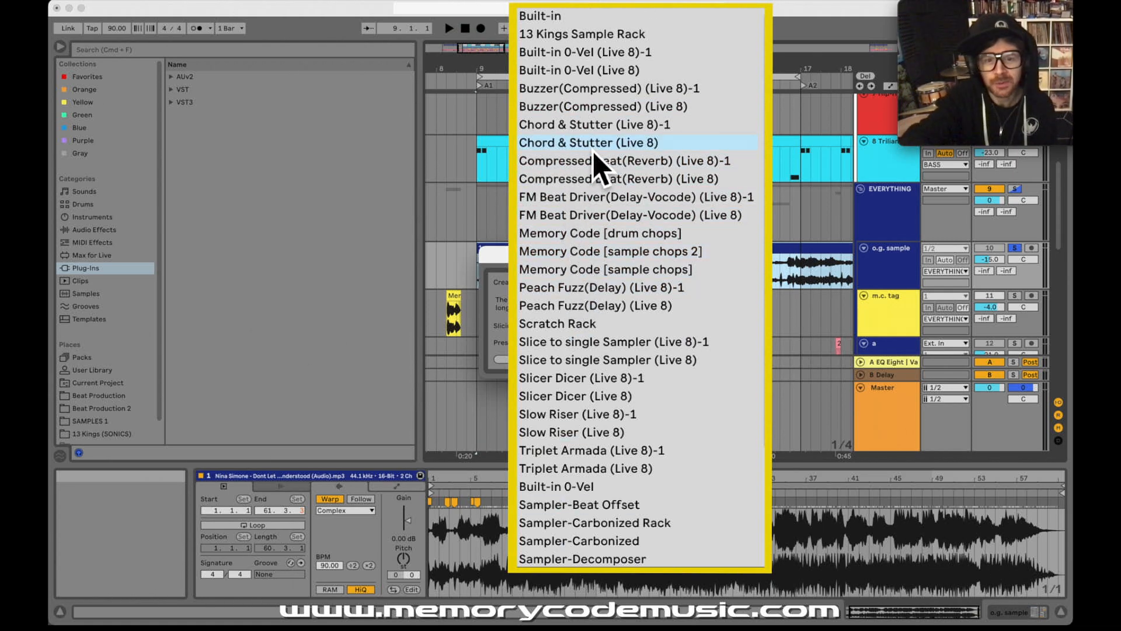
pyautogui.click(581, 253)
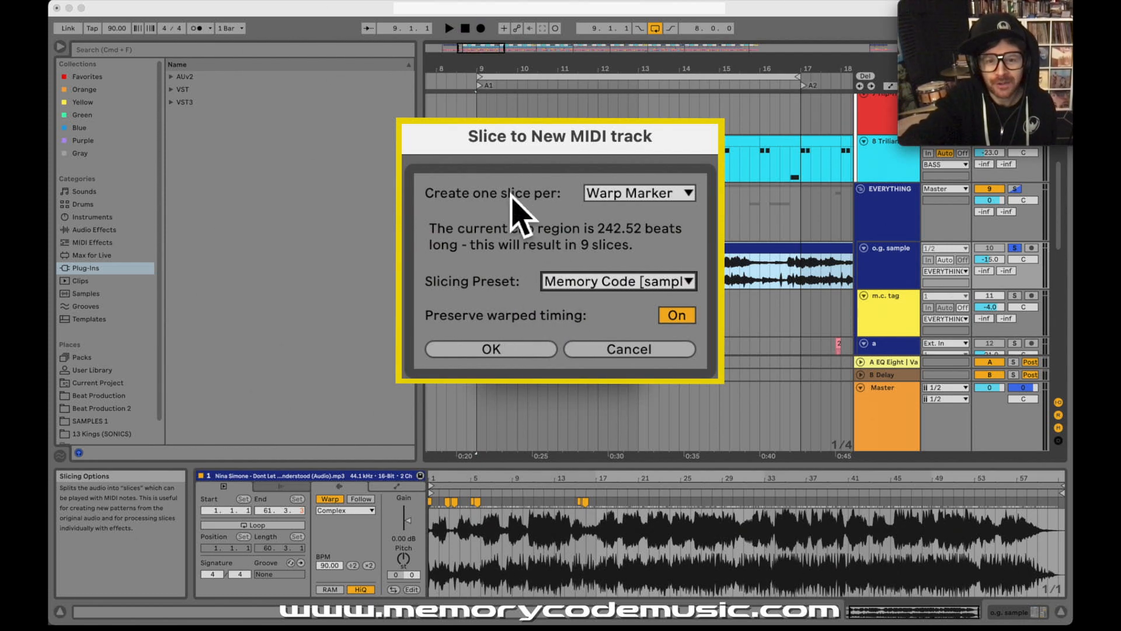
pyautogui.click(503, 351)
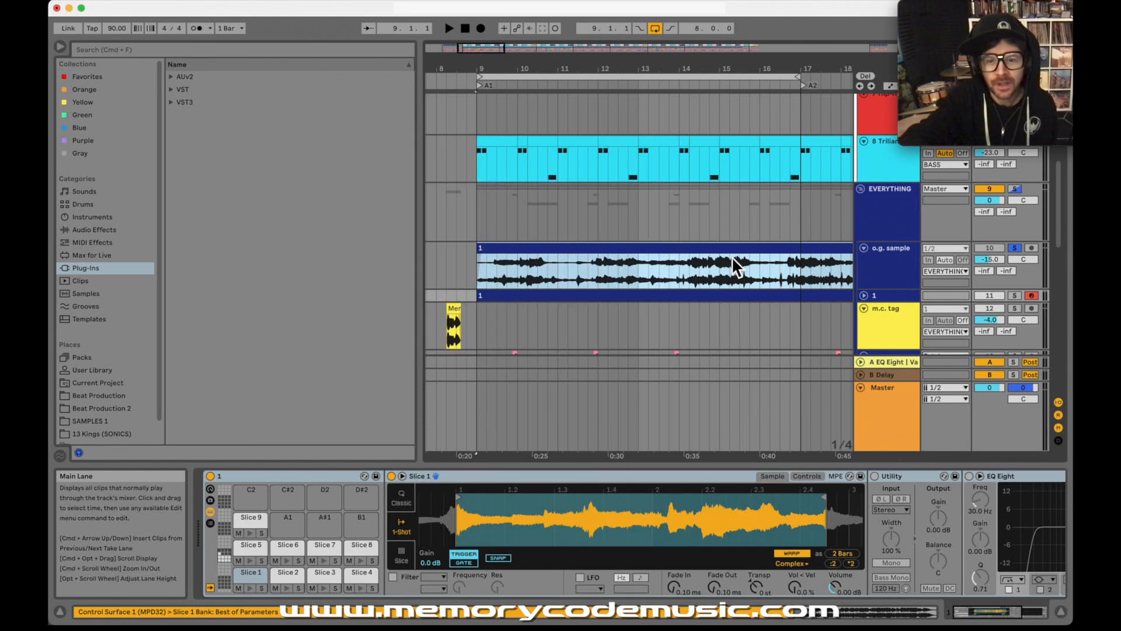
# Step: Unfold the new sliced track and delete the MIDI clip generated on it
pyautogui.click(866, 296)
pyautogui.click(881, 296)
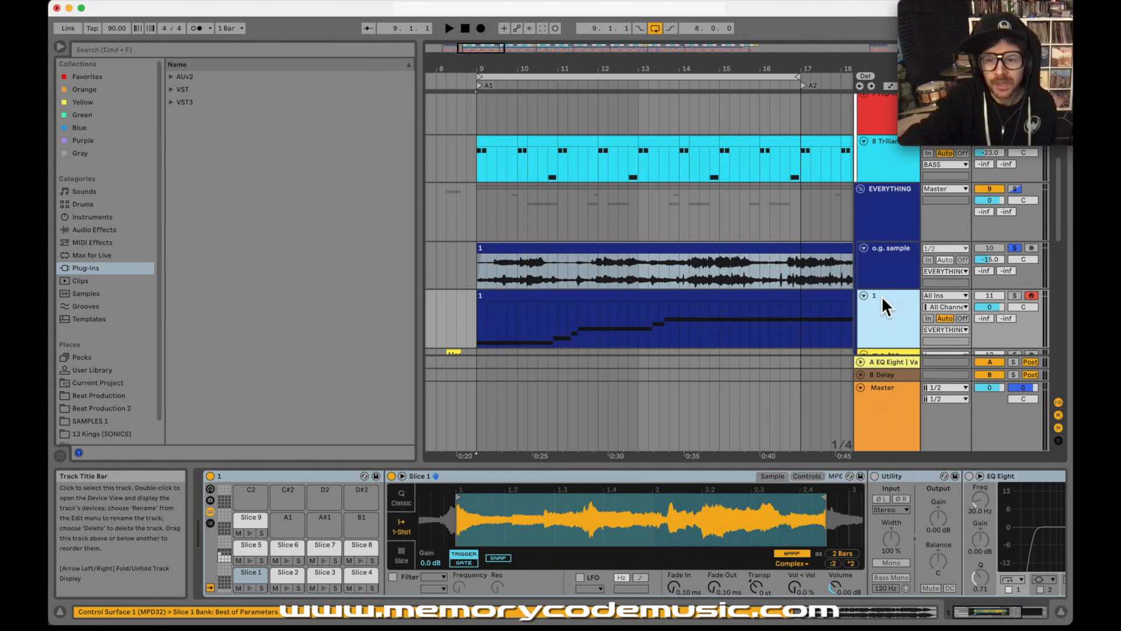
pyautogui.moveTo(478, 324); pyautogui.dragTo(629, 323)
pyautogui.moveTo(483, 326); pyautogui.dragTo(575, 320)
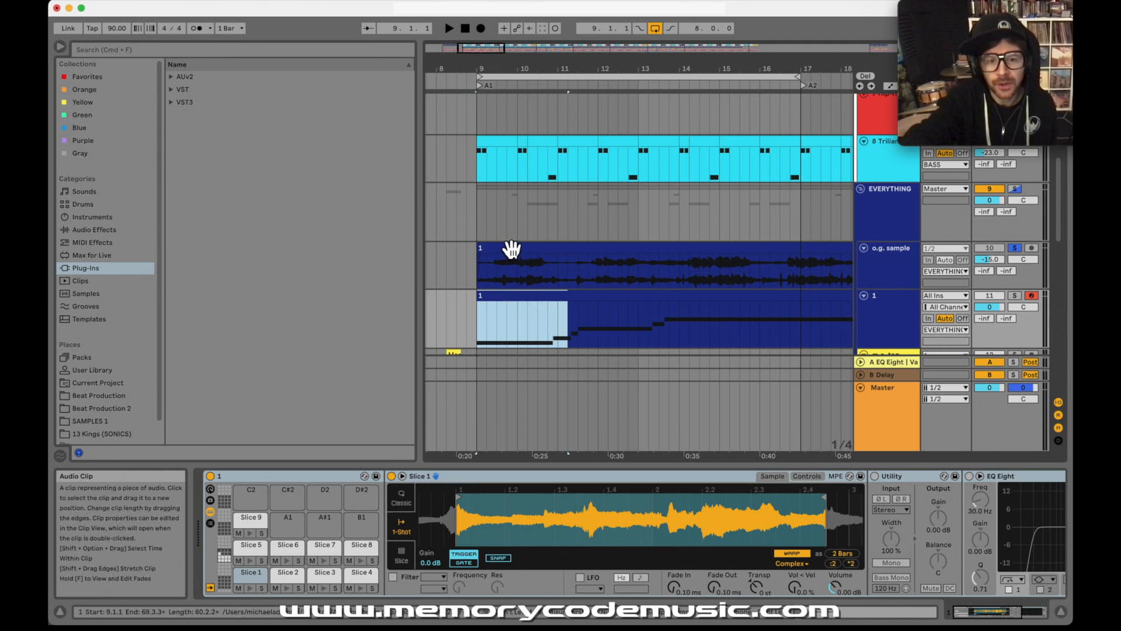
pyautogui.click(534, 295)
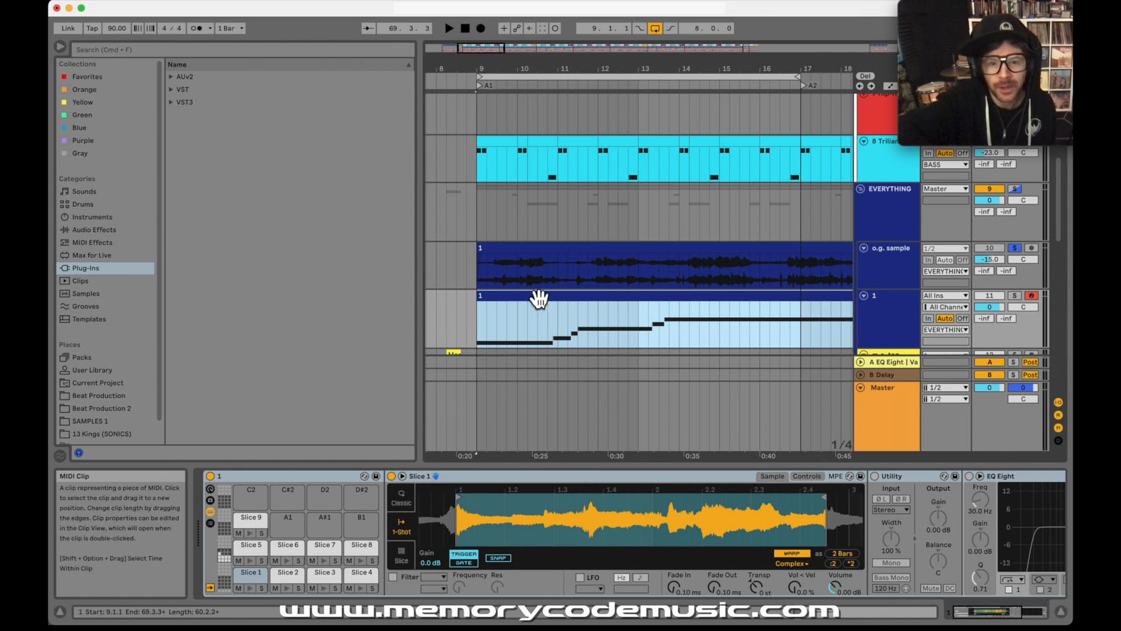
pyautogui.click(540, 299)
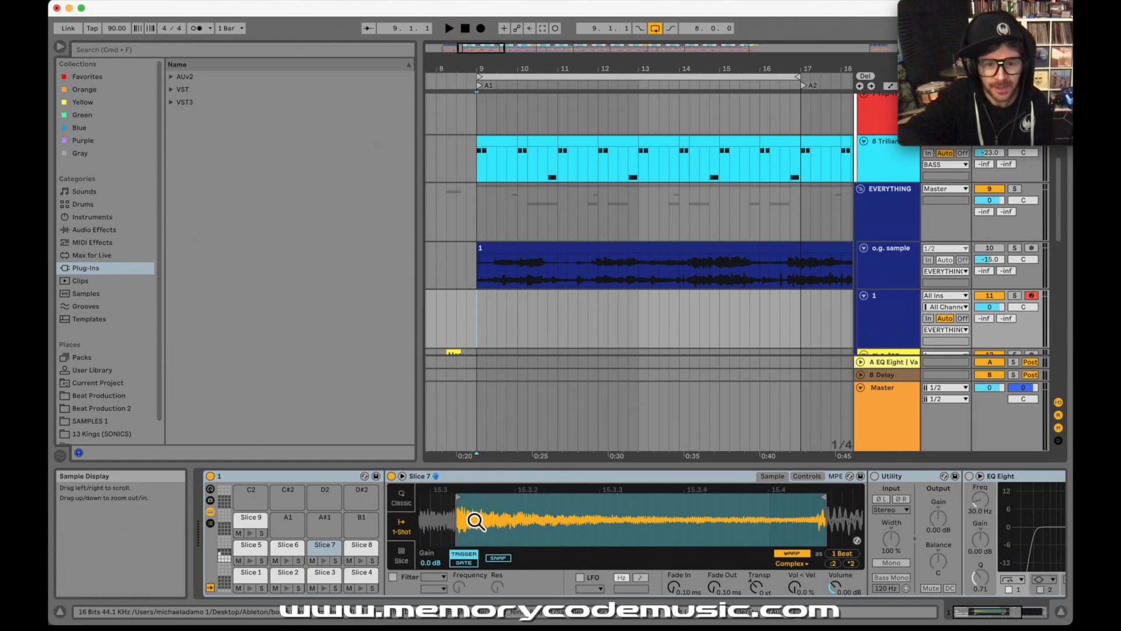
# Step: Trim slice 1 to start just before its transient at bar 1 and end at about 1.2.3
pyautogui.moveTo(478, 520); pyautogui.dragTo(509, 535)
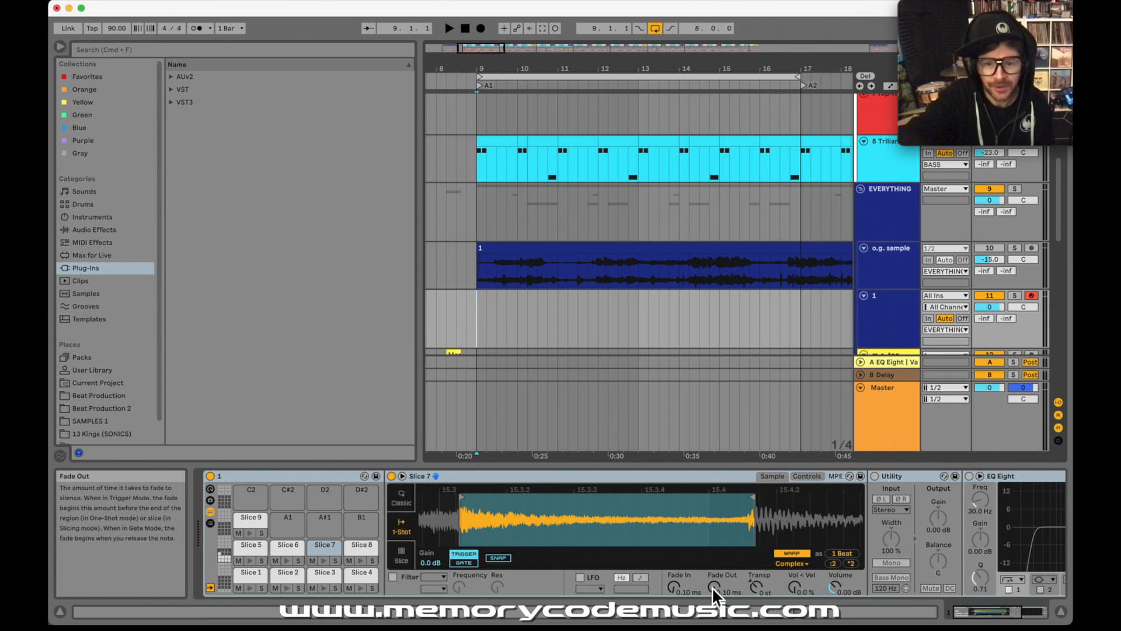
pyautogui.click(887, 303)
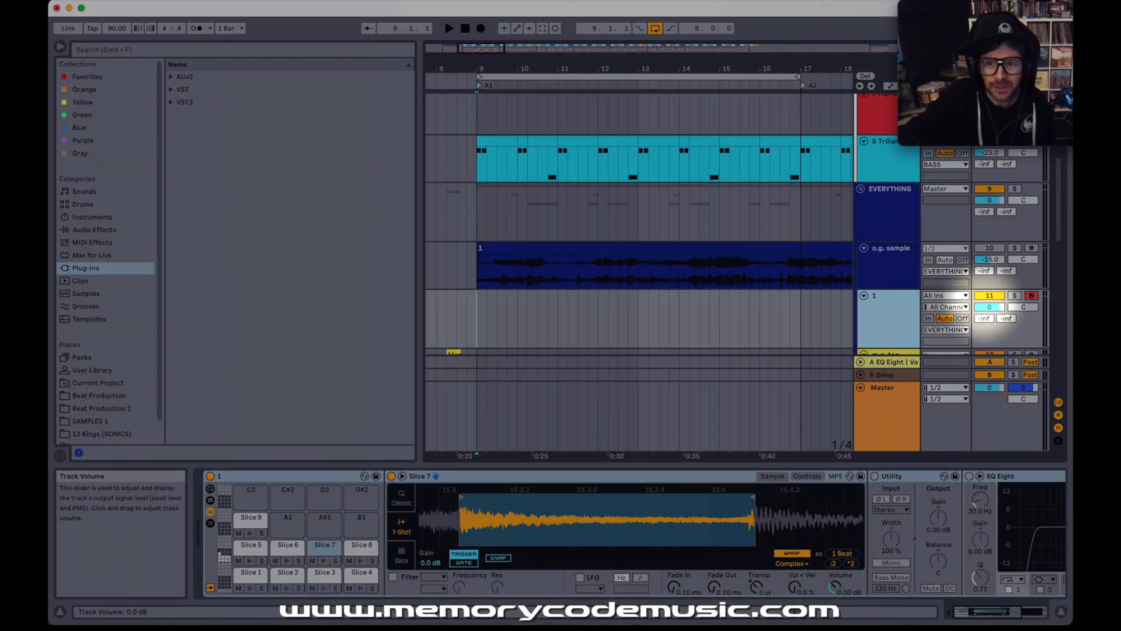
pyautogui.click(998, 309)
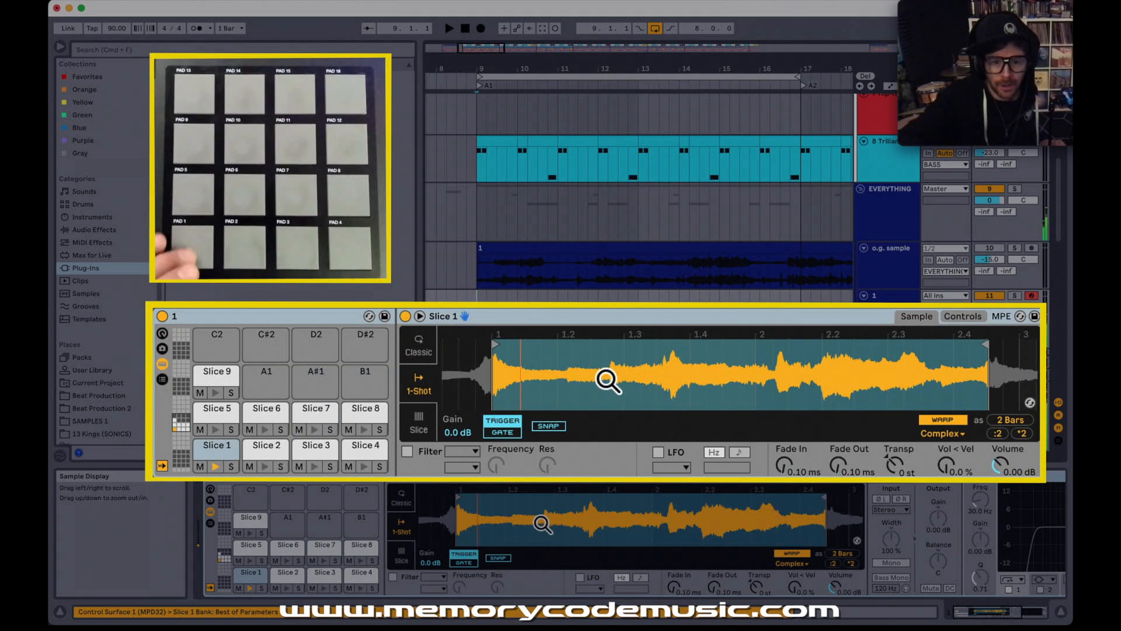
pyautogui.moveTo(598, 514); pyautogui.dragTo(598, 496)
pyautogui.moveTo(687, 500)
pyautogui.mouseDown()
pyautogui.moveTo(542, 498)
pyautogui.moveTo(627, 522)
pyautogui.moveTo(626, 498)
pyautogui.mouseUp()
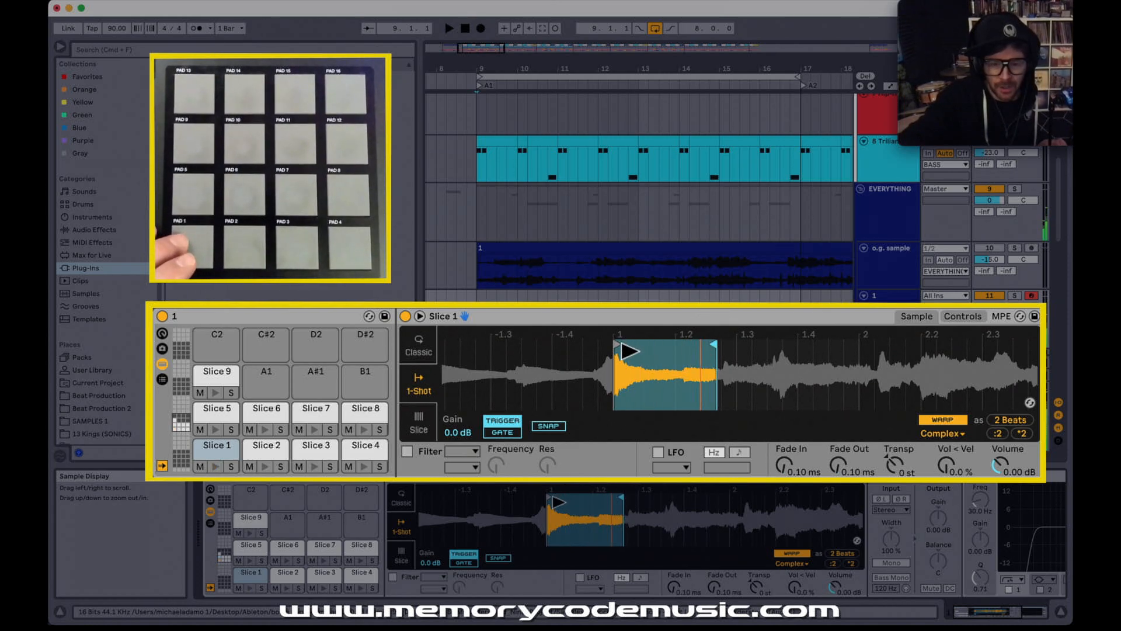
pyautogui.moveTo(549, 496); pyautogui.dragTo(537, 499)
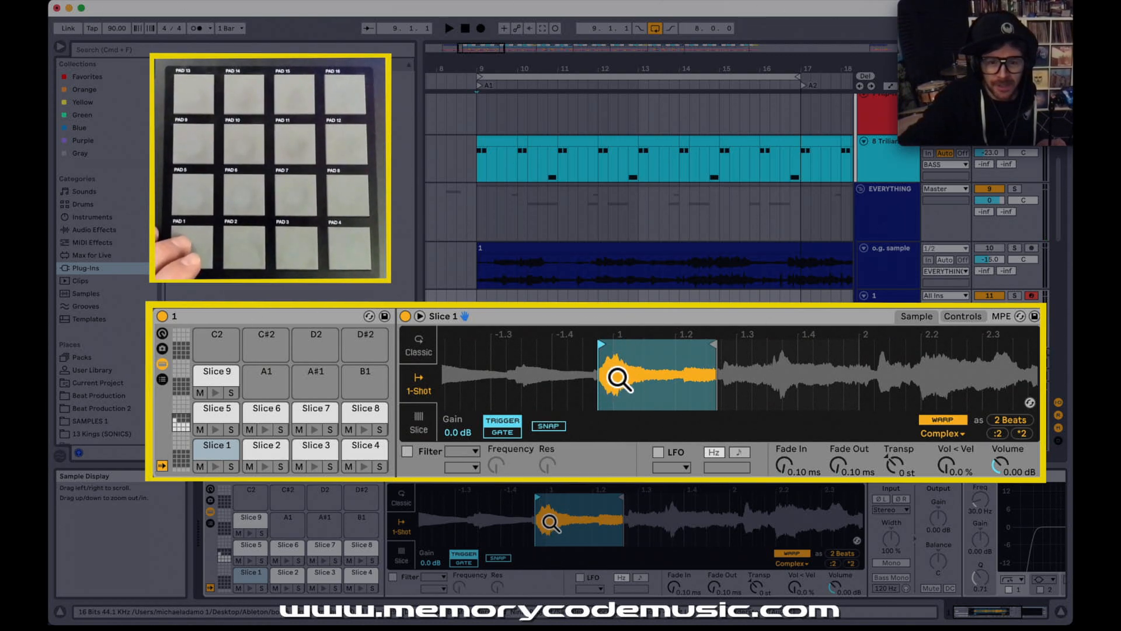
pyautogui.moveTo(624, 498); pyautogui.dragTo(621, 500)
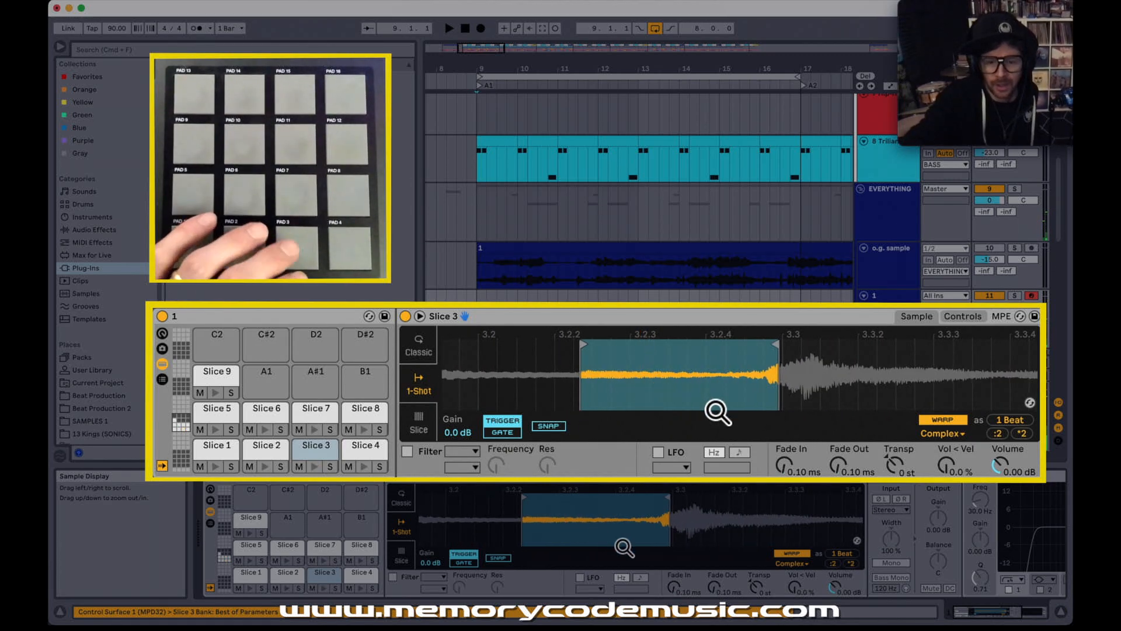
# Step: Trim slice 3 to end just before 3.3 and move slice 4's start to just before its transient at 3.3
pyautogui.moveTo(776, 344)
pyautogui.mouseDown()
pyautogui.moveTo(816, 350)
pyautogui.moveTo(818, 318)
pyautogui.moveTo(688, 339)
pyautogui.moveTo(681, 362)
pyautogui.moveTo(765, 365)
pyautogui.moveTo(769, 345)
pyautogui.mouseUp()
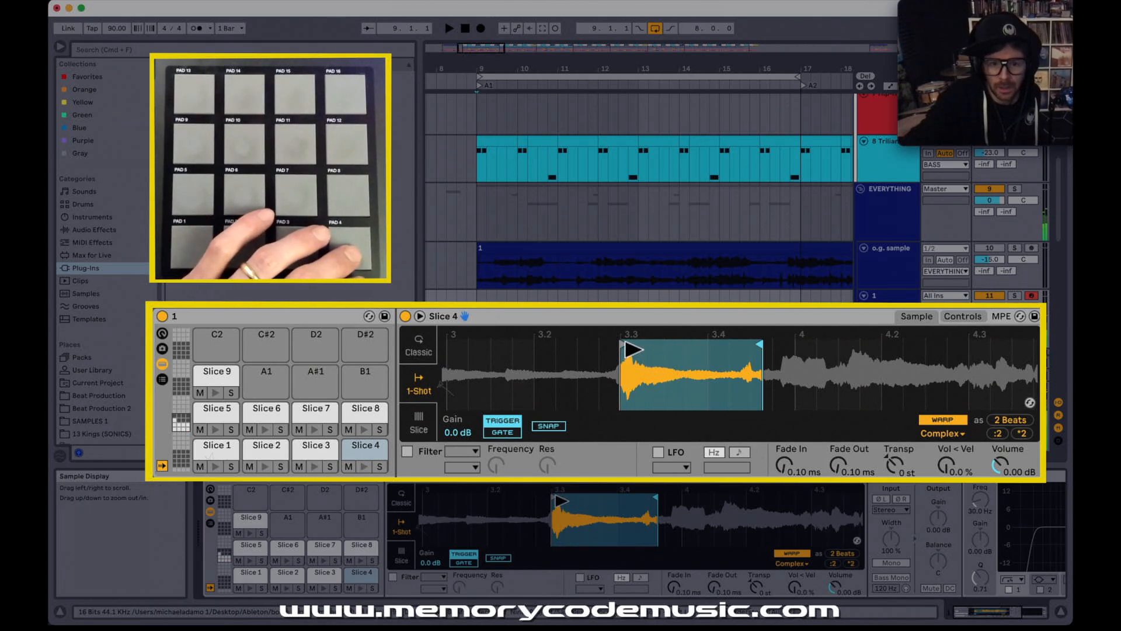
pyautogui.moveTo(621, 343); pyautogui.dragTo(614, 344)
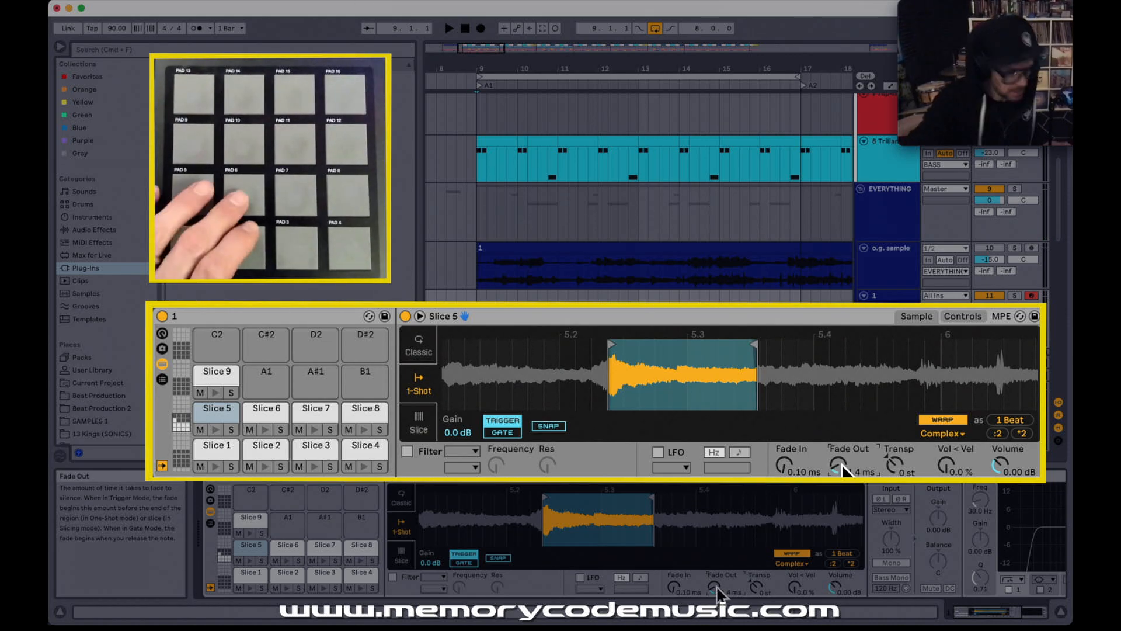
# Step: Shorten slice 6 to end just after the start of bar 6 and set its fade-out to about 32.8 ms
pyautogui.moveTo(879, 344)
pyautogui.mouseDown()
pyautogui.moveTo(619, 337)
pyautogui.moveTo(616, 438)
pyautogui.mouseUp()
pyautogui.moveTo(705, 341); pyautogui.dragTo(671, 336)
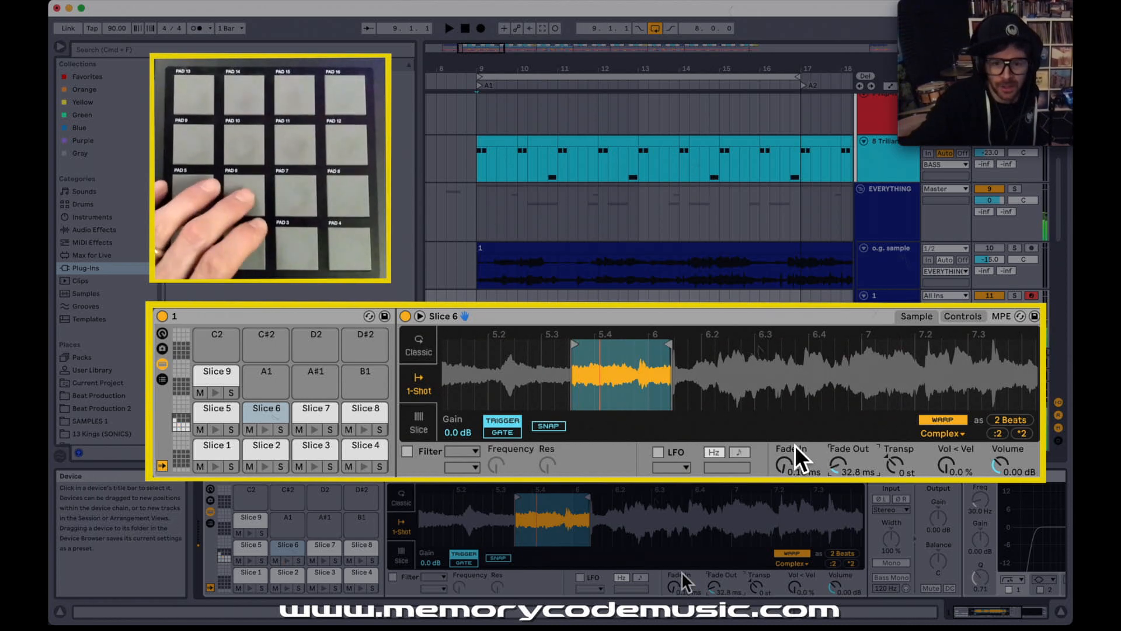
pyautogui.moveTo(631, 383); pyautogui.dragTo(677, 385)
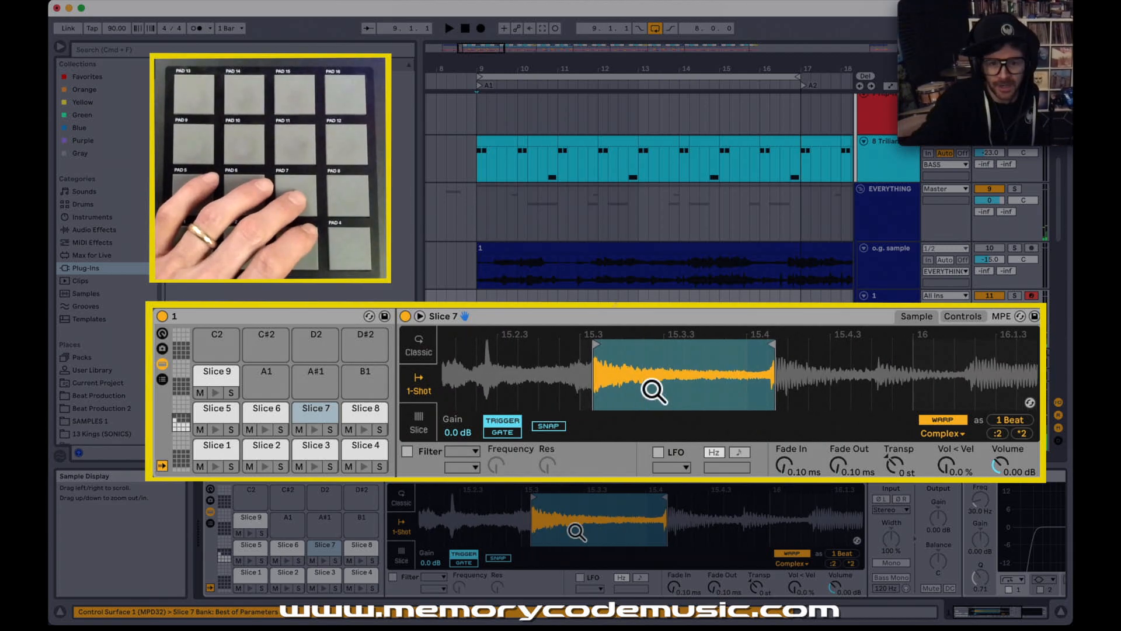
# Step: Move slice 7's start to just before 15.3, trim its end to just after 15.4, and give it a short fade-out
pyautogui.moveTo(595, 345); pyautogui.dragTo(572, 344)
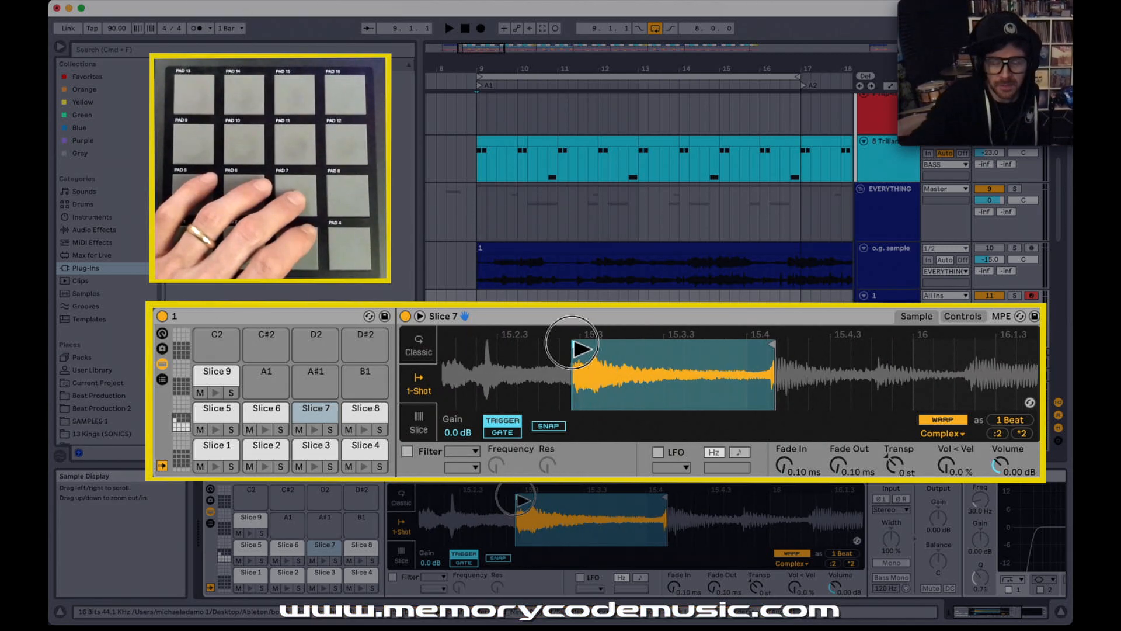
pyautogui.moveTo(783, 354); pyautogui.dragTo(768, 349)
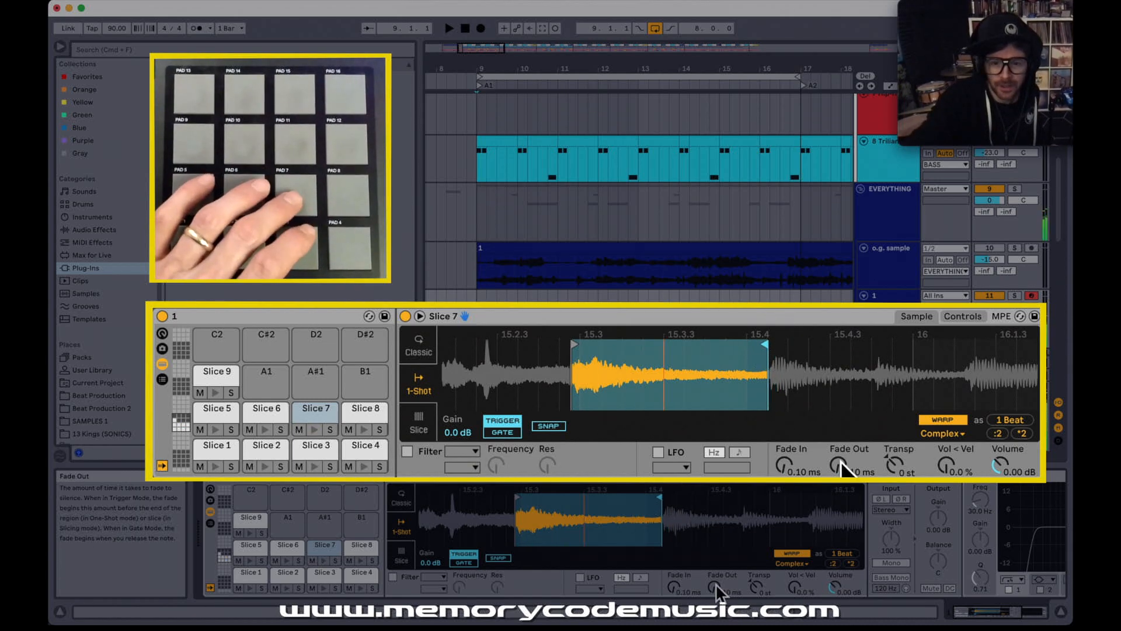
pyautogui.moveTo(571, 345); pyautogui.dragTo(573, 351)
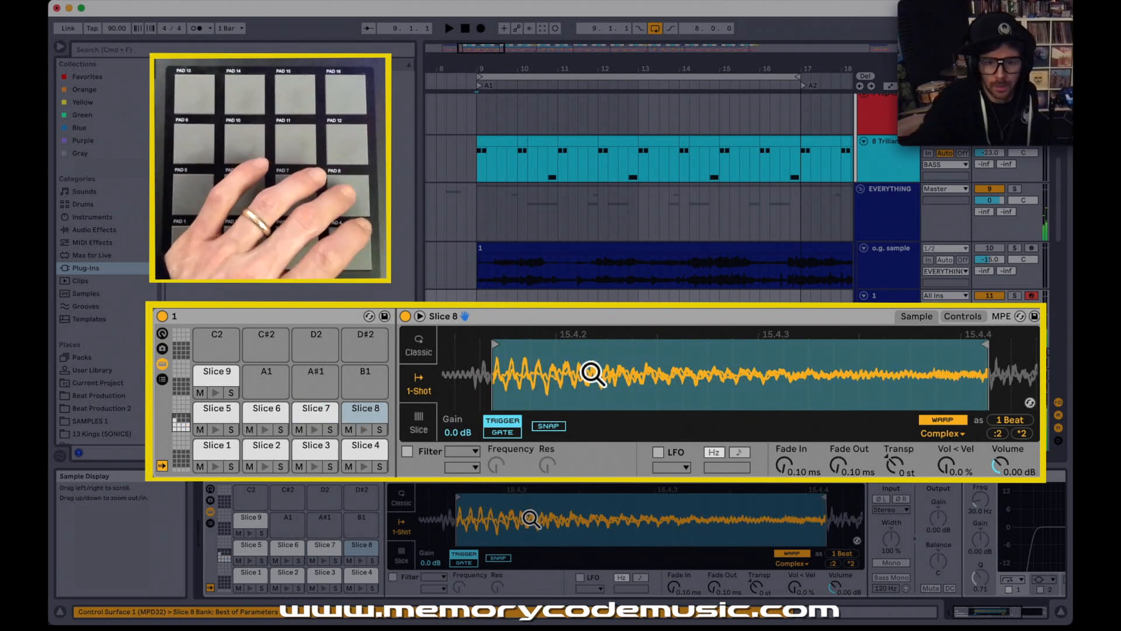
# Step: Move slice 8's start slightly earlier, trim its end to just before 15.4.4, and set its fade-out to about 29.8 ms
pyautogui.scroll(-5, 593, 373)
pyautogui.moveTo(550, 345); pyautogui.dragTo(538, 345)
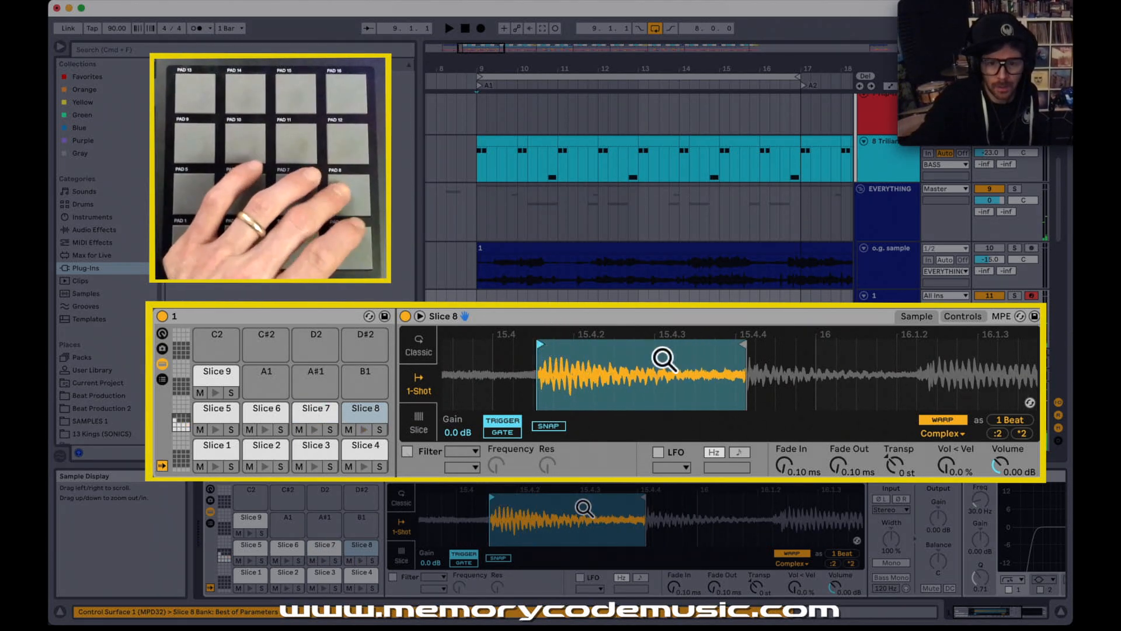
pyautogui.moveTo(740, 345); pyautogui.dragTo(737, 350)
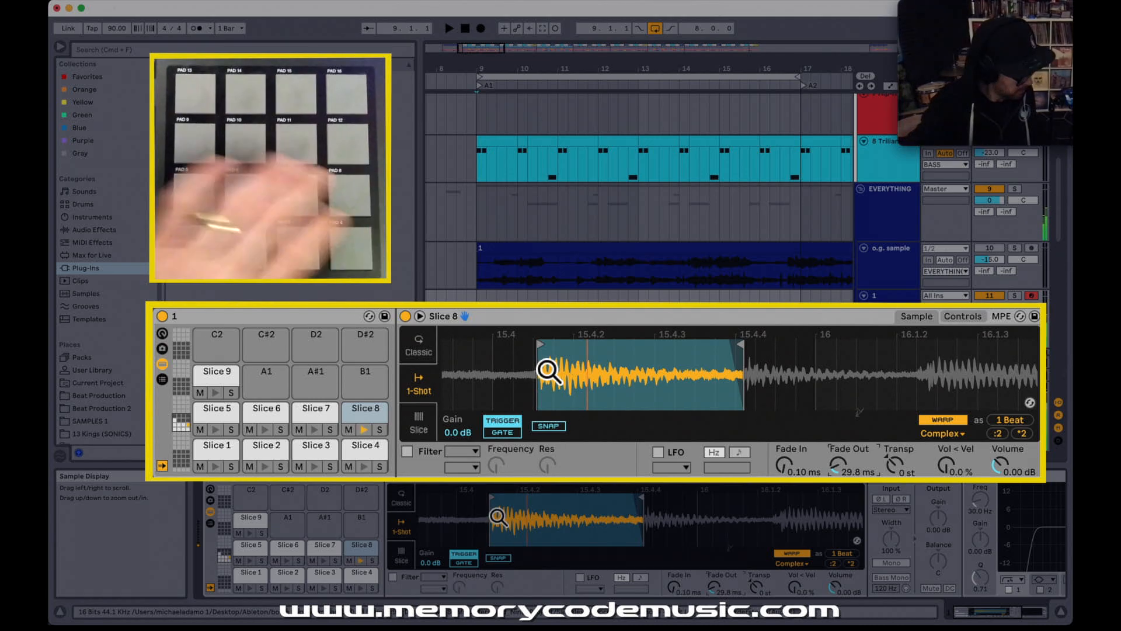
# Step: Nudge the start of the remaining slice slightly earlier
pyautogui.moveTo(641, 375); pyautogui.dragTo(591, 318)
pyautogui.moveTo(592, 375)
pyautogui.mouseDown()
pyautogui.moveTo(518, 366)
pyautogui.moveTo(797, 349)
pyautogui.mouseUp()
pyautogui.moveTo(516, 346); pyautogui.dragTo(513, 346)
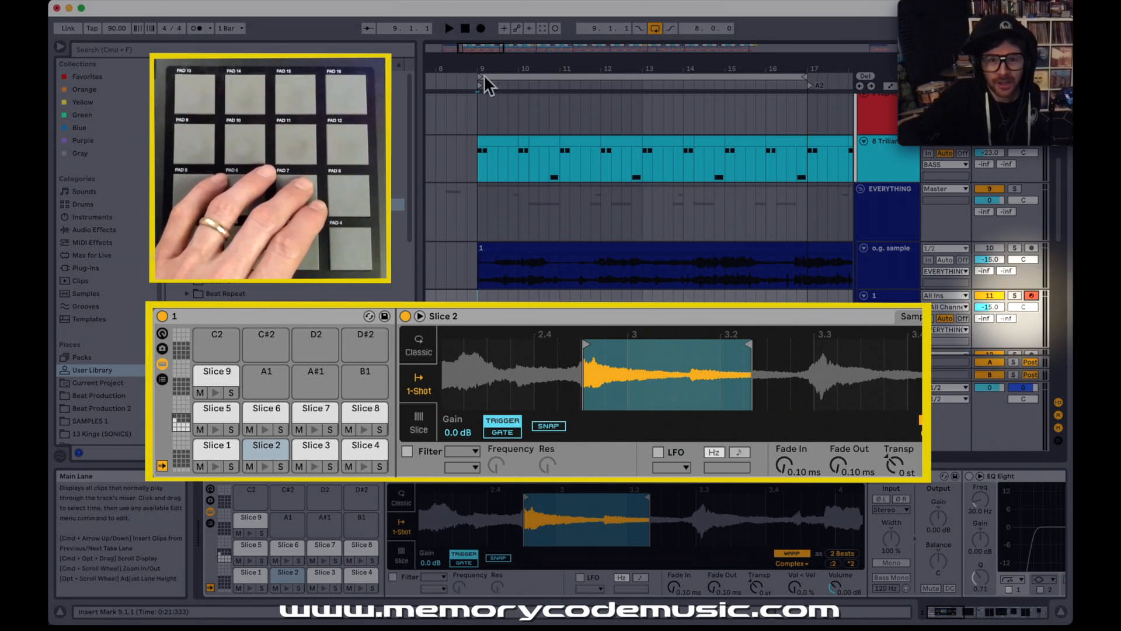
# Step: Record a pad performance of the slices onto the sliced track over the eight-bar loop starting at bar 9
pyautogui.click(481, 28)
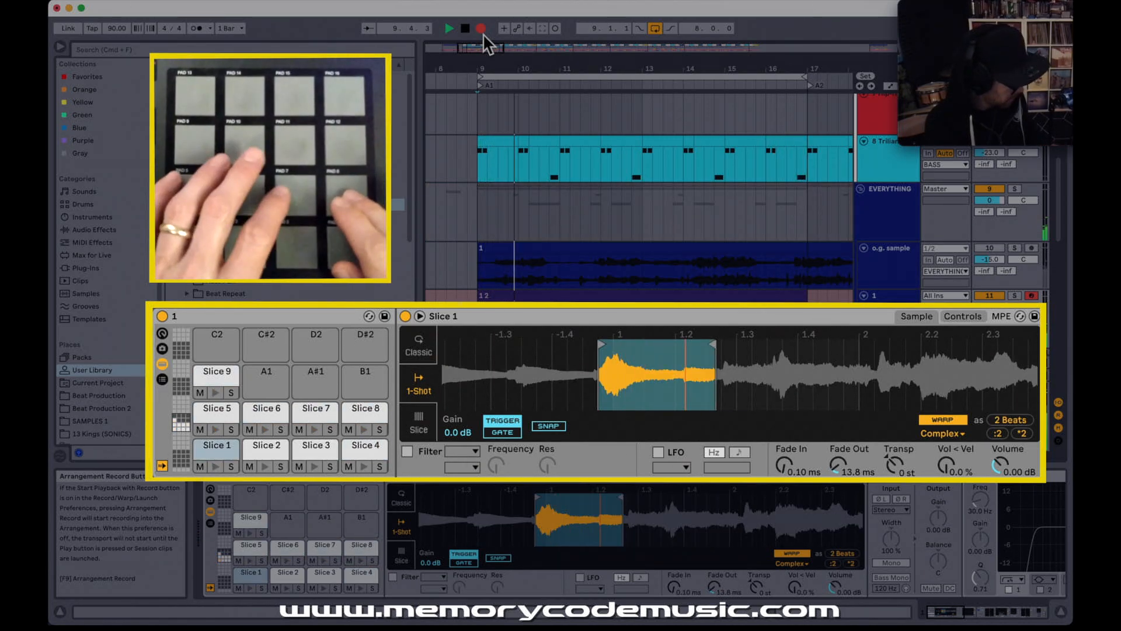
pyautogui.press('space')
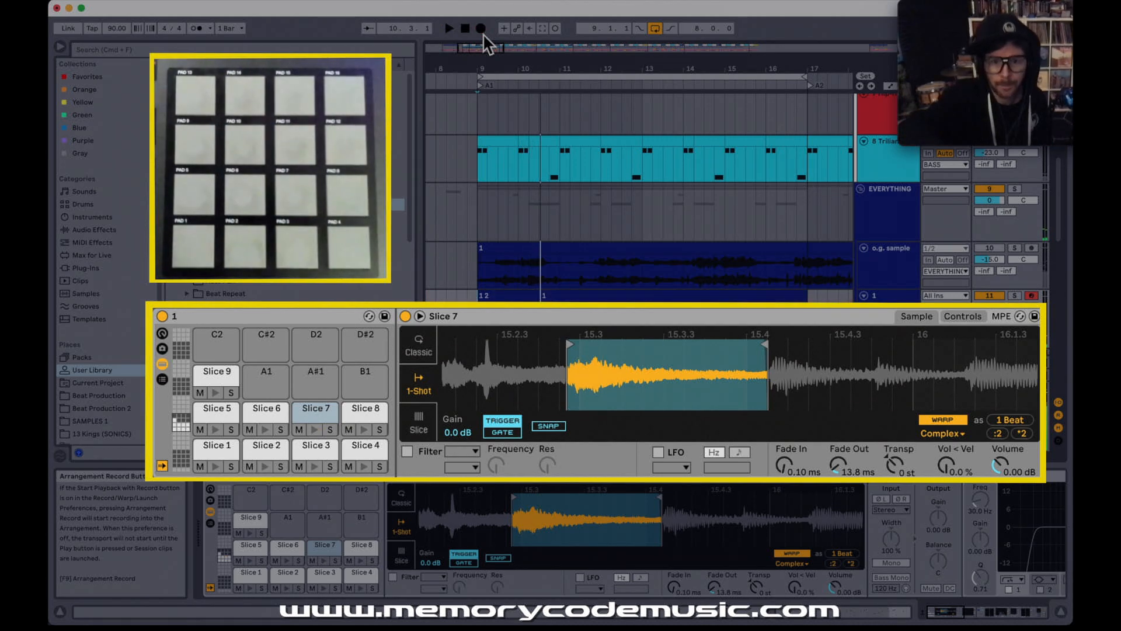
# Step: Open the recorded clip's notes and play it back from bar 9 to review the slice pattern across its eight bars
pyautogui.click(488, 295)
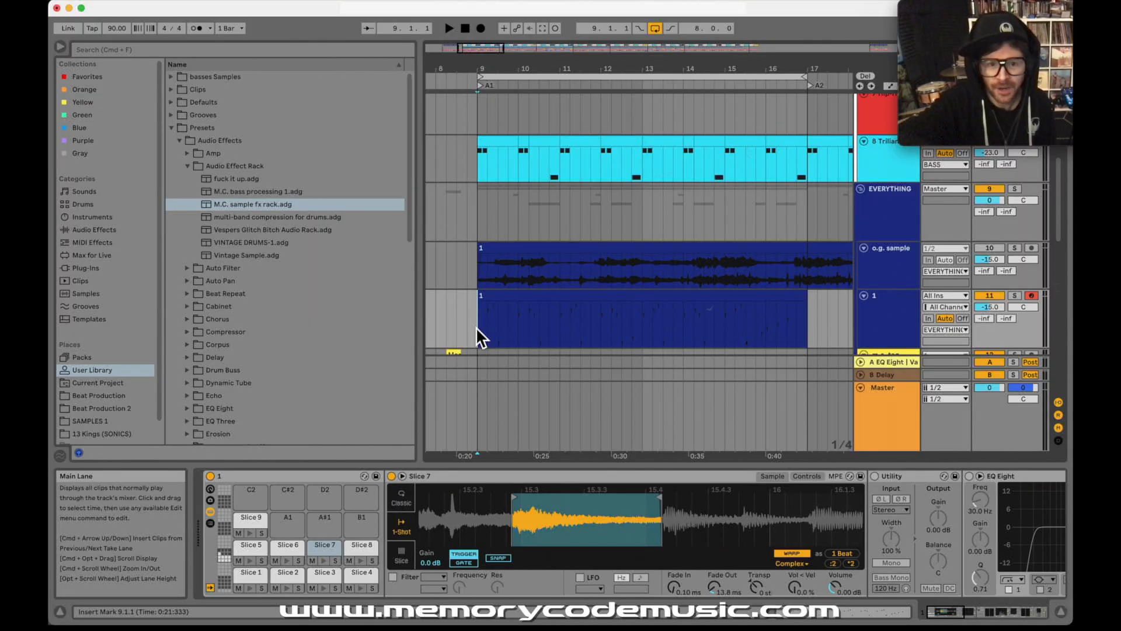
pyautogui.click(493, 296)
pyautogui.moveTo(559, 480); pyautogui.dragTo(555, 480)
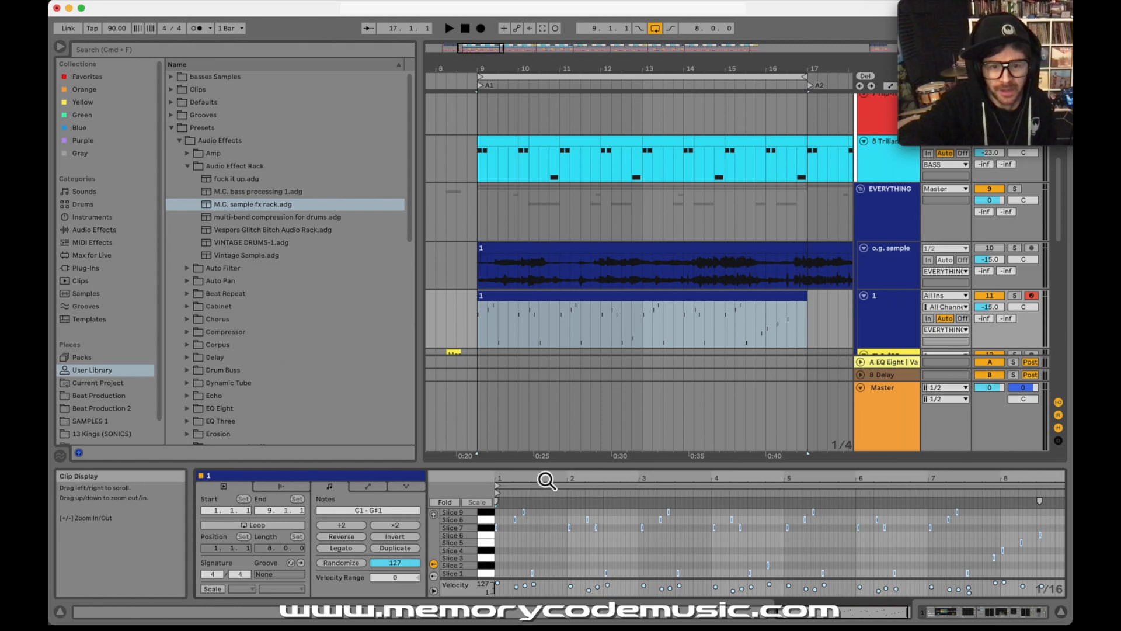
pyautogui.click(621, 548)
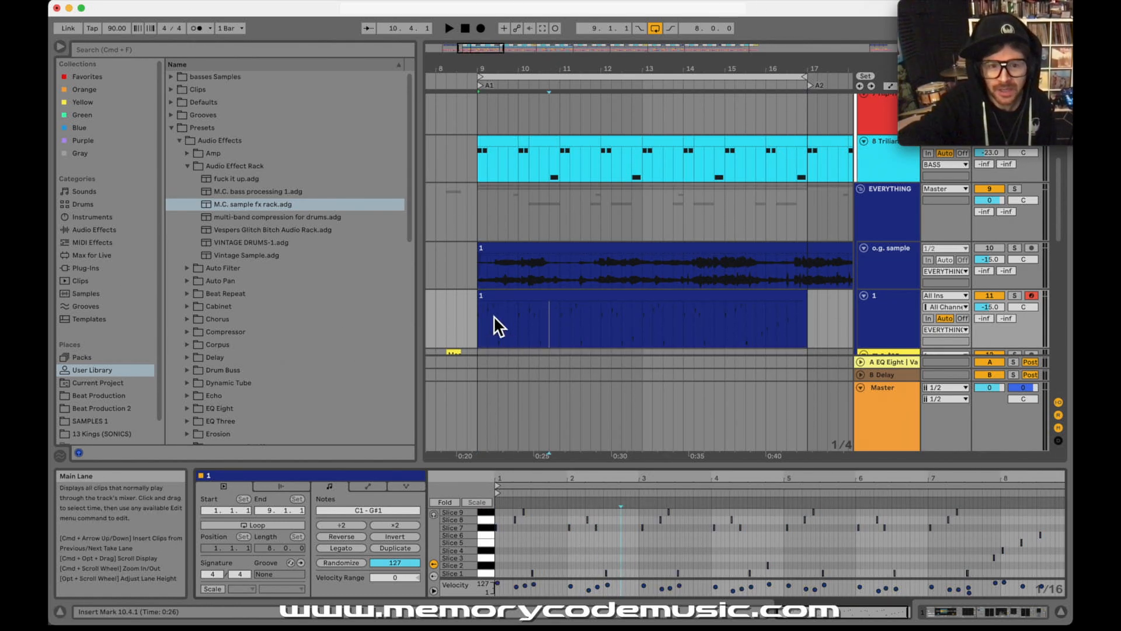
pyautogui.click(482, 326)
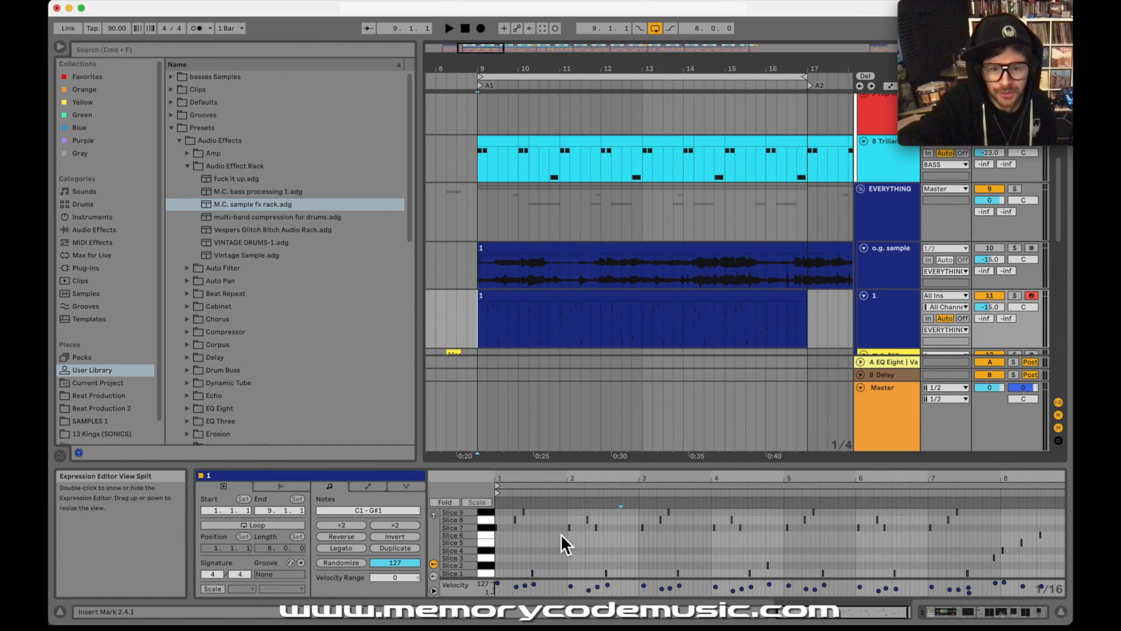
pyautogui.moveTo(527, 480); pyautogui.dragTo(528, 483)
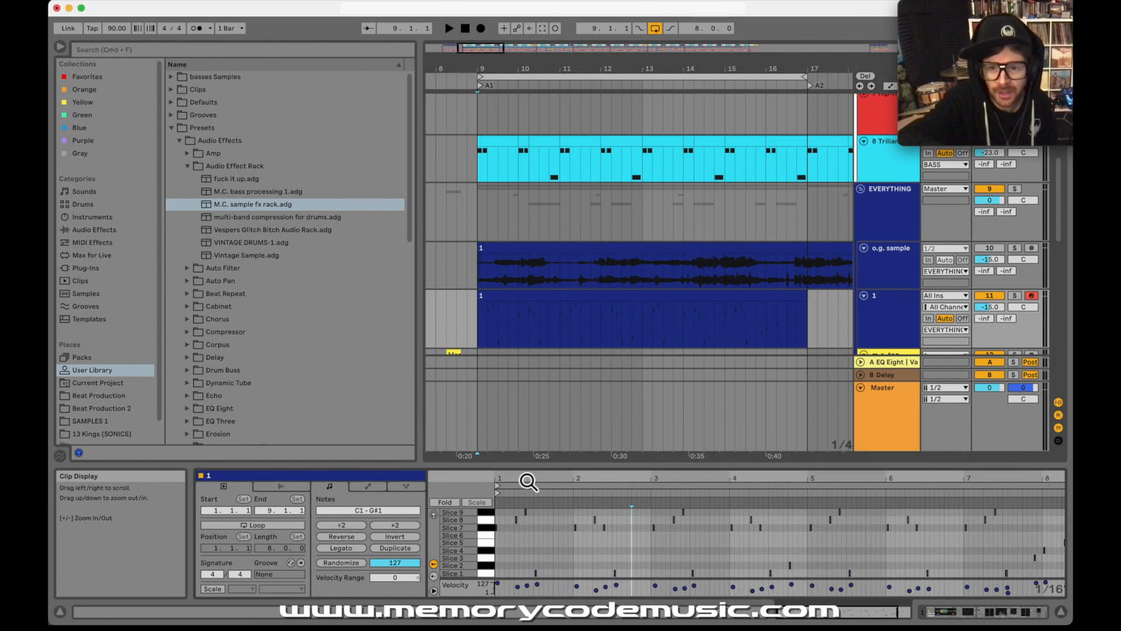
pyautogui.press('space')
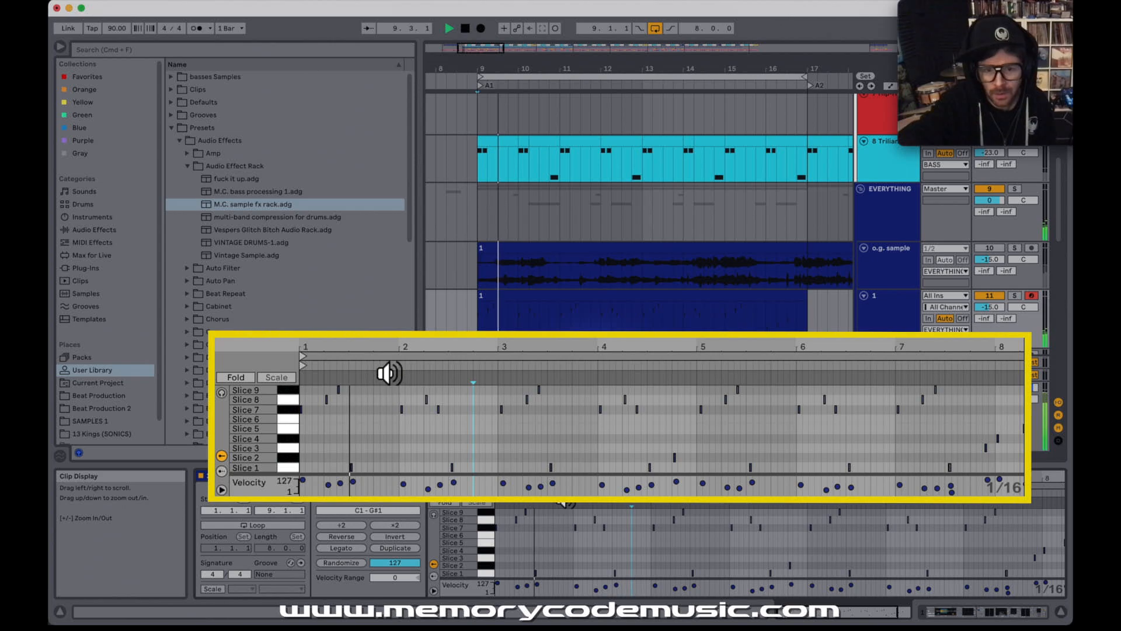
pyautogui.moveTo(403, 354); pyautogui.dragTo(306, 350)
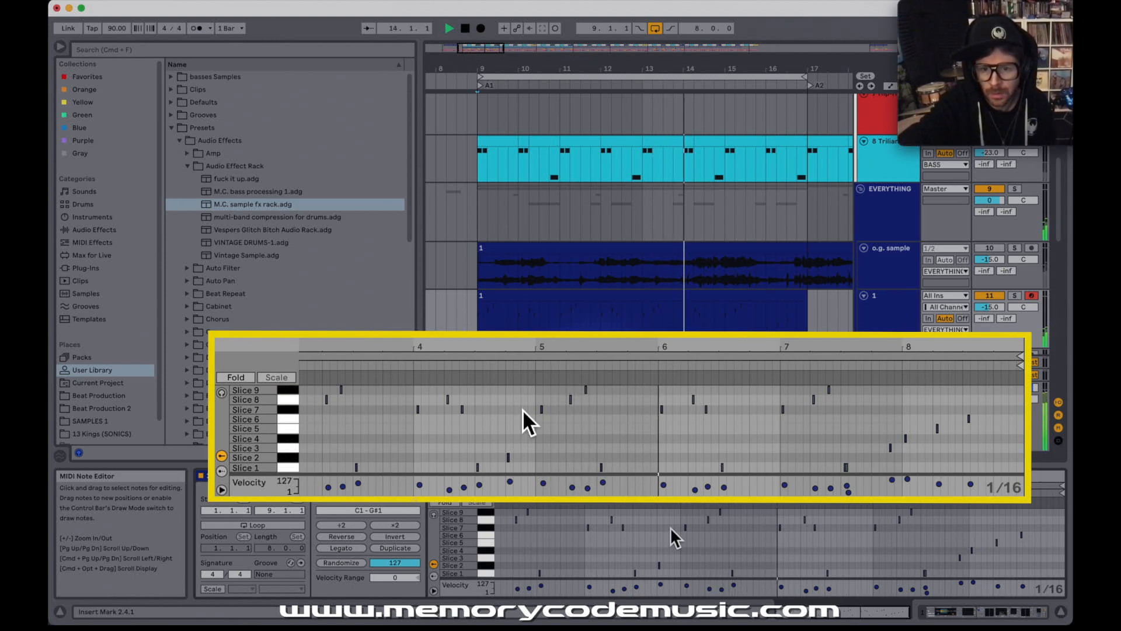
# Step: Play the recorded clip from the start of its sixth bar to check the timing of the closing slice notes
pyautogui.moveTo(536, 349)
pyautogui.mouseDown()
pyautogui.moveTo(535, 362)
pyautogui.moveTo(535, 350)
pyautogui.mouseUp()
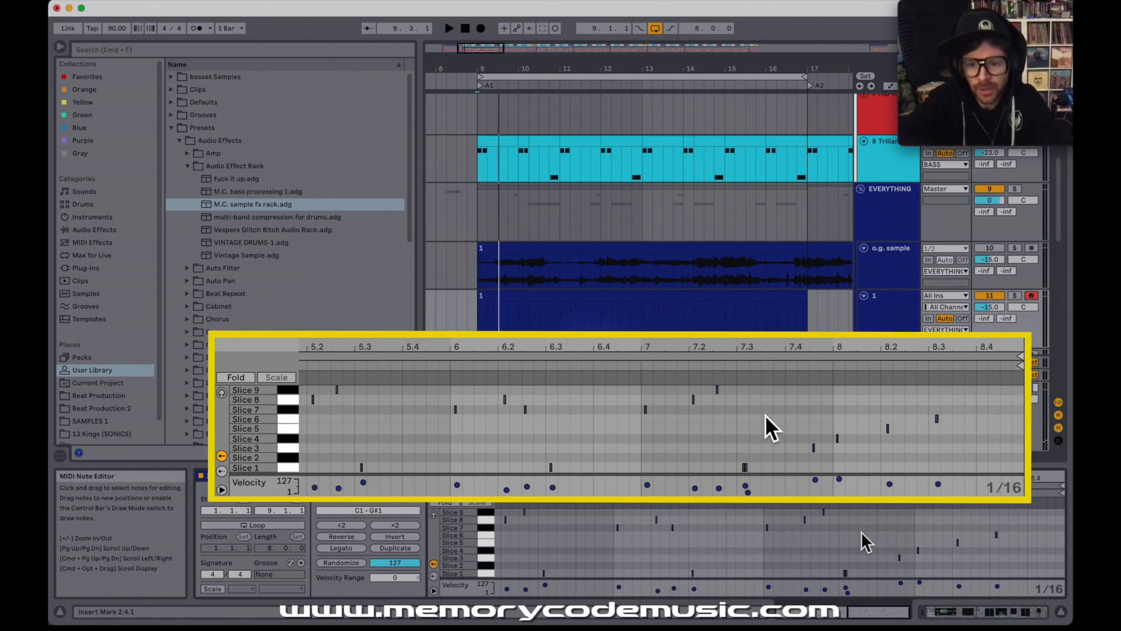
pyautogui.moveTo(870, 480); pyautogui.dragTo(886, 480)
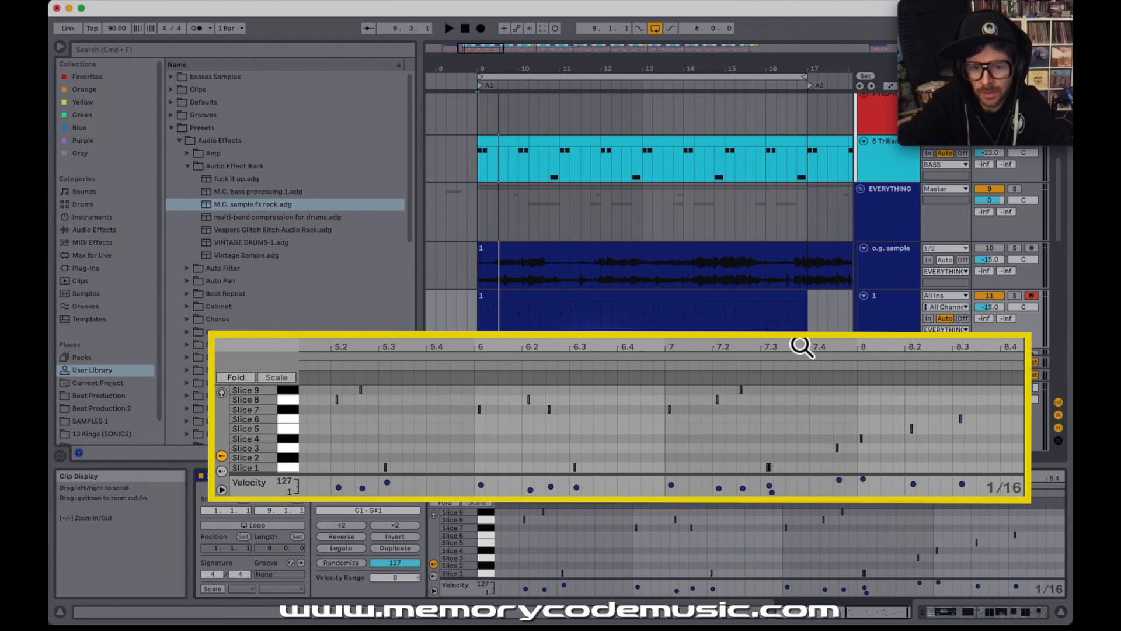
pyautogui.click(479, 370)
pyautogui.press('space')
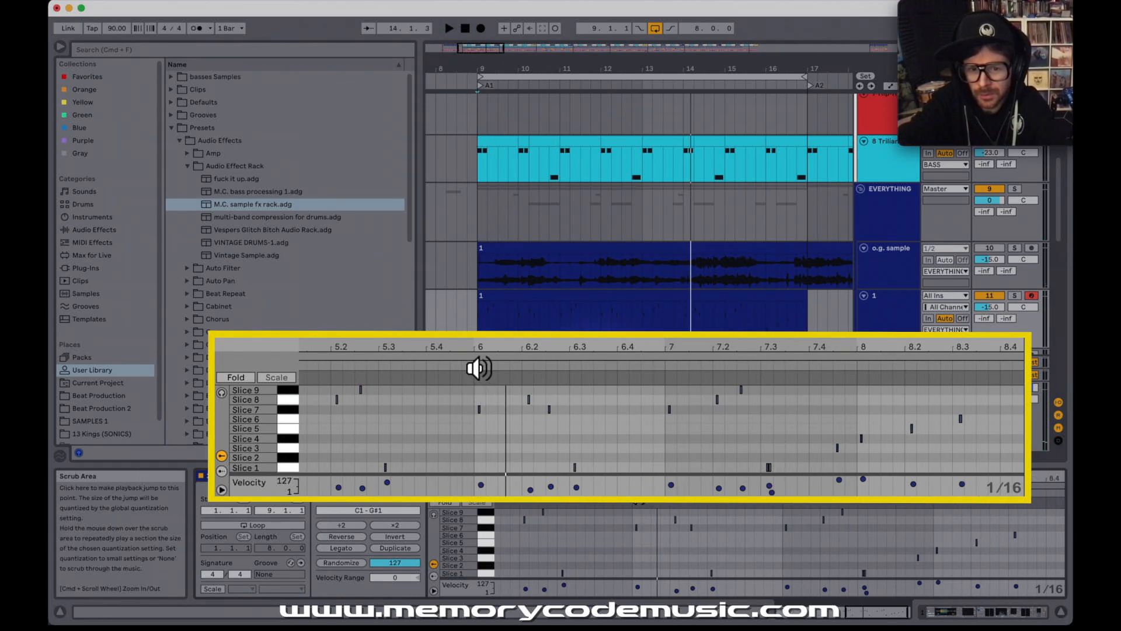
pyautogui.click(479, 369)
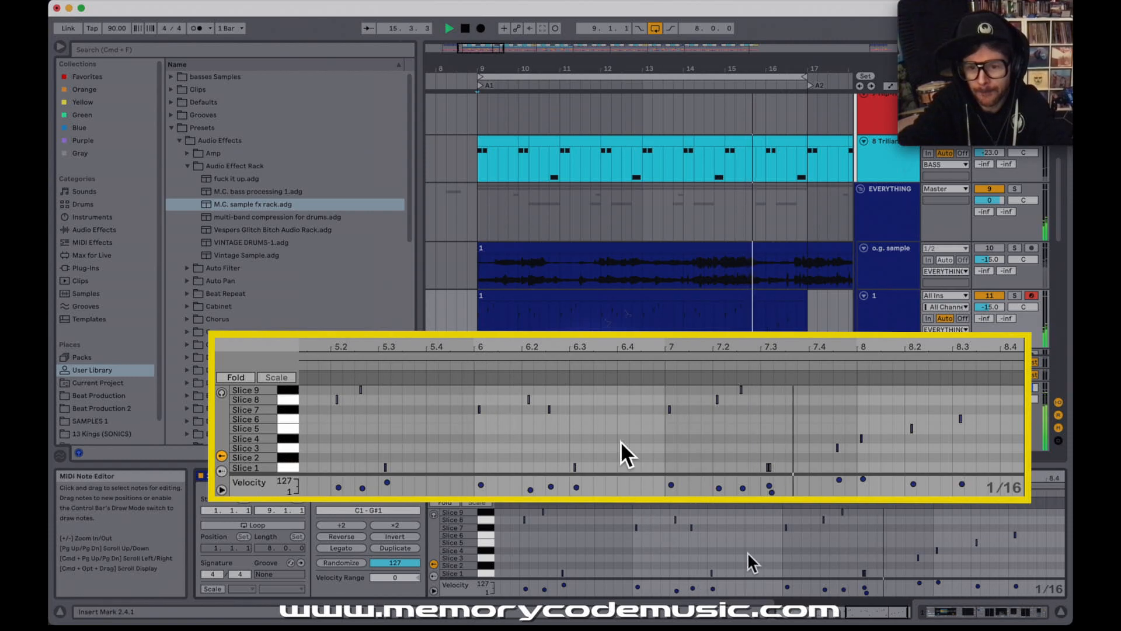
# Step: Lengthen the Slice 3 note at about 7.4.3, nudge it slightly earlier, and play the passage back
pyautogui.hscroll(2, 748, 552)
pyautogui.press('space')
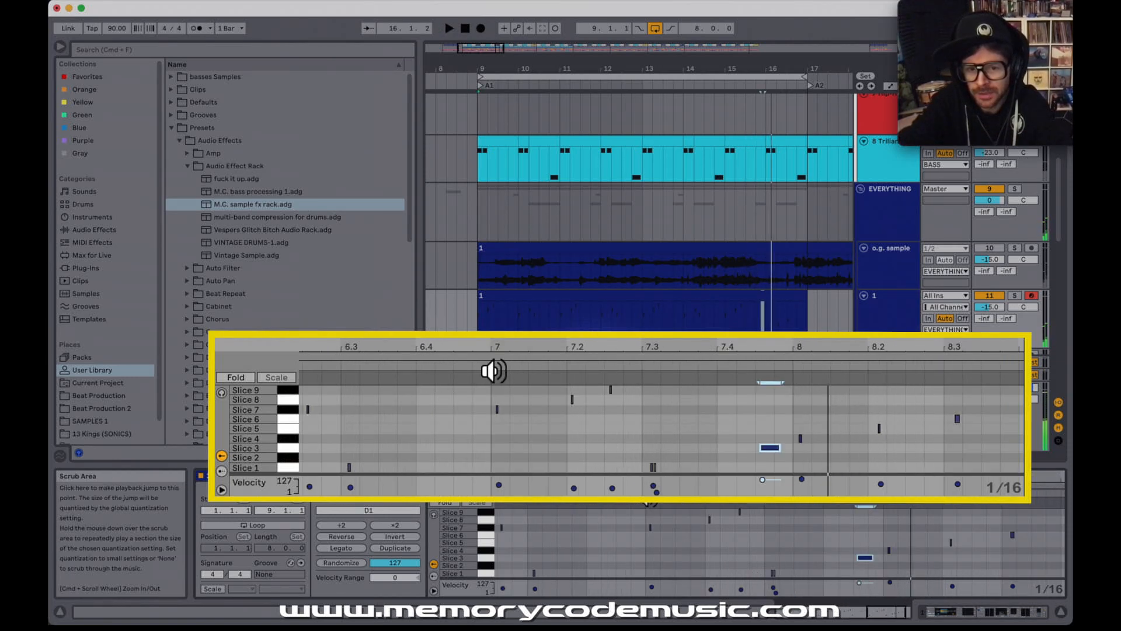
pyautogui.click(865, 556)
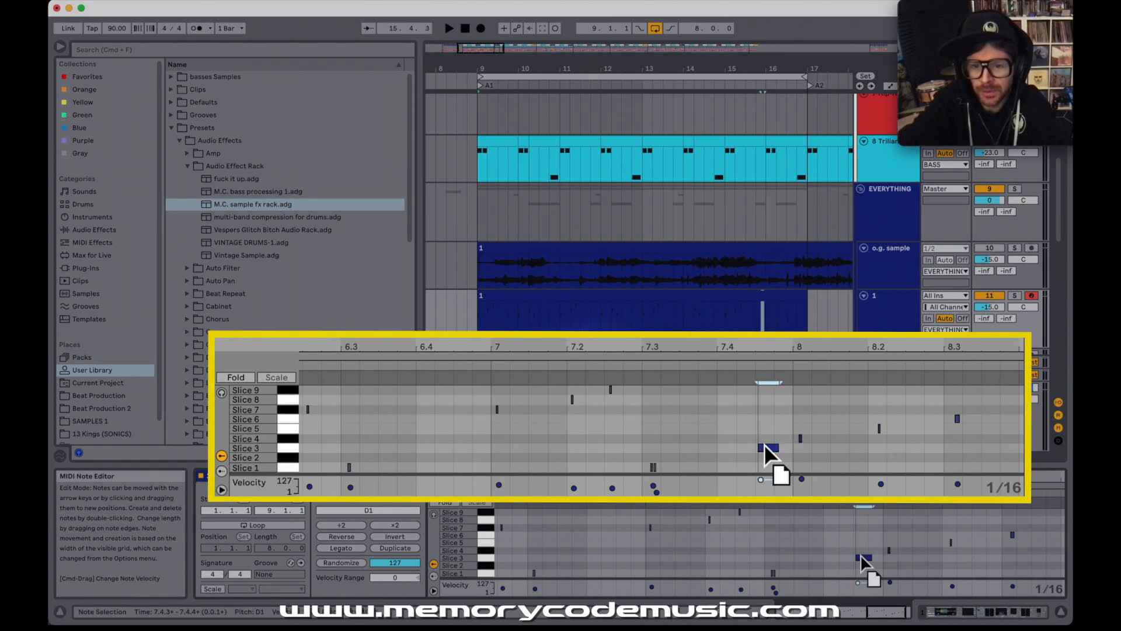
pyautogui.click(636, 371)
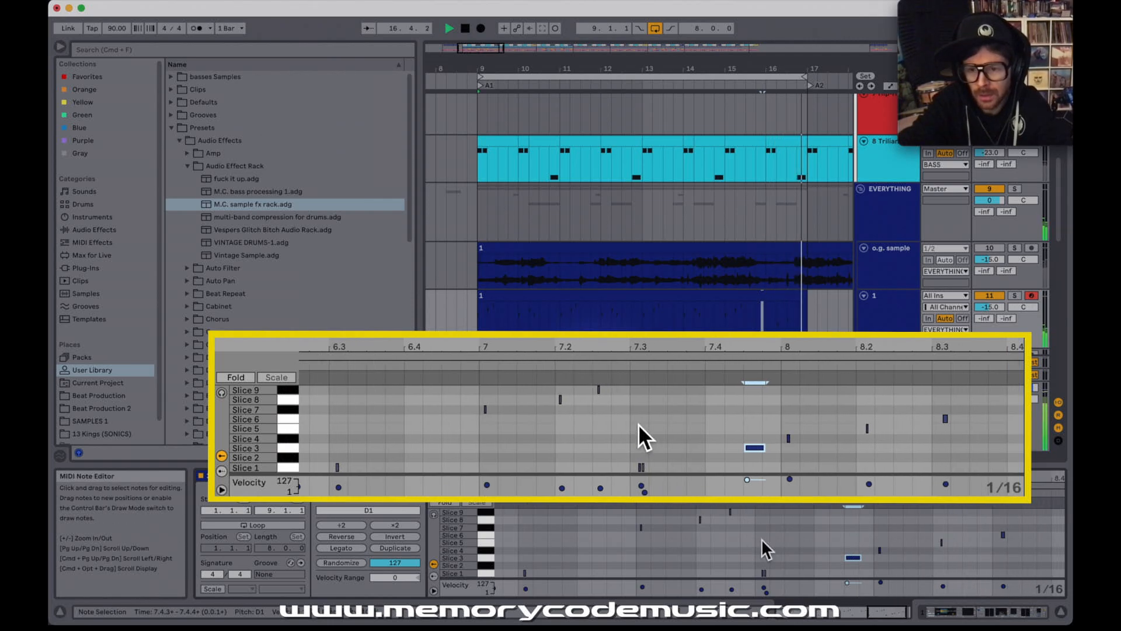
pyautogui.click(681, 371)
# Step: Lengthen the Slice 5 note just after 8.2, move the last Slice 6 note slightly earlier toward 8.3, and play the passage back
pyautogui.moveTo(881, 352); pyautogui.dragTo(817, 374)
pyautogui.press('space')
pyautogui.moveTo(665, 430)
pyautogui.mouseDown()
pyautogui.moveTo(681, 430)
pyautogui.moveTo(660, 429)
pyautogui.mouseUp()
pyautogui.moveTo(863, 422); pyautogui.dragTo(851, 423)
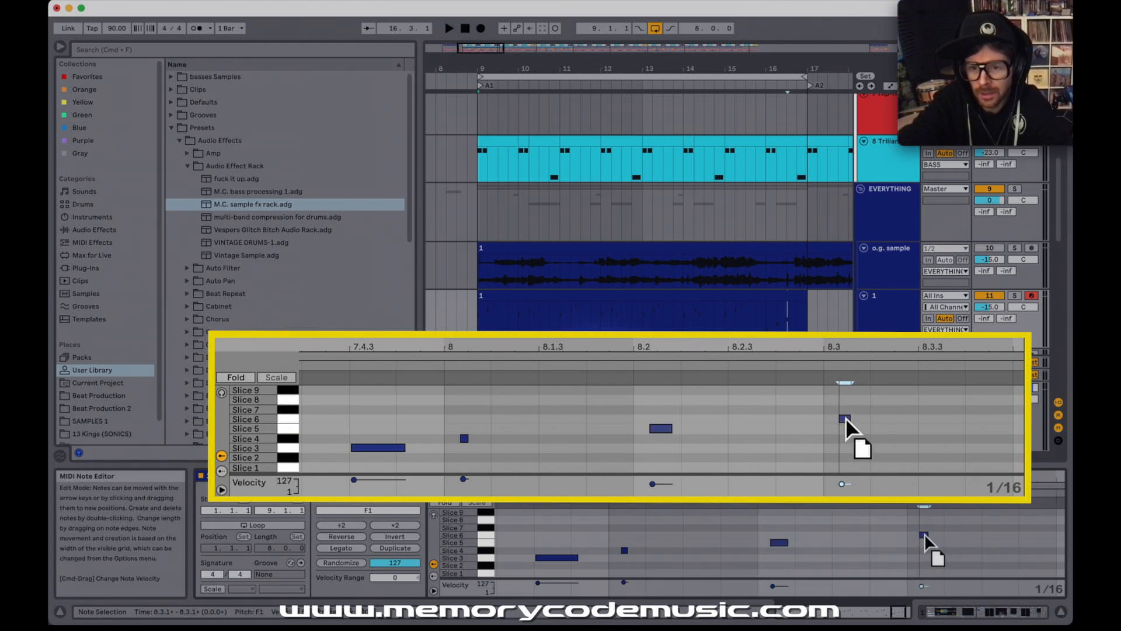
pyautogui.click(554, 496)
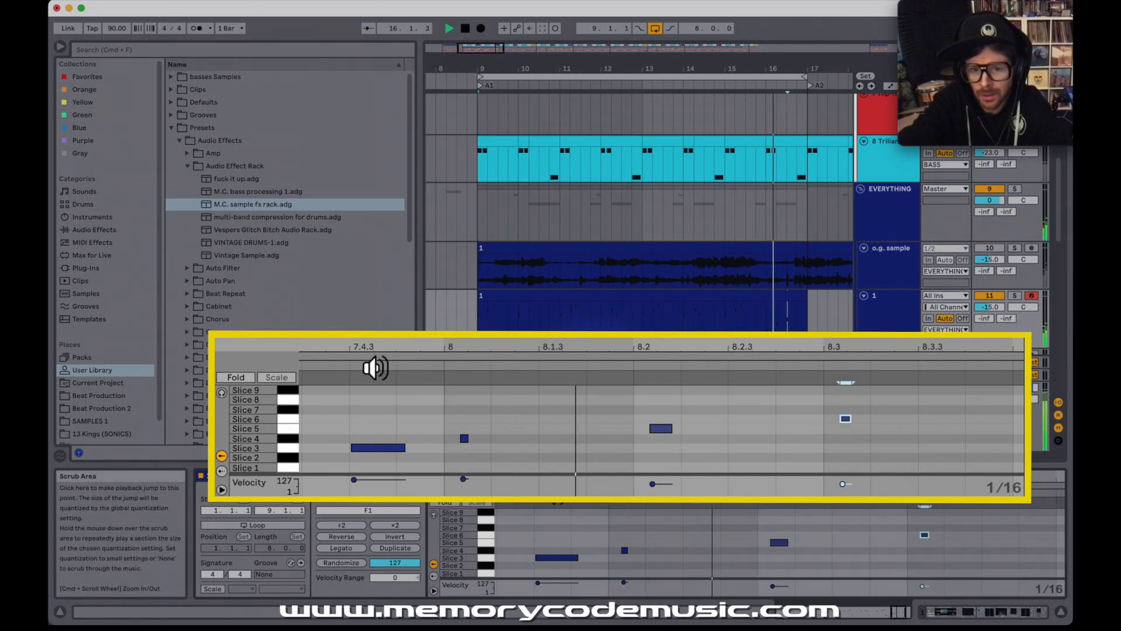
# Step: Open Slice 6 in the drum rack and move its sample start slightly earlier, between 5.3 and 5.4
pyautogui.moveTo(869, 355); pyautogui.dragTo(893, 353)
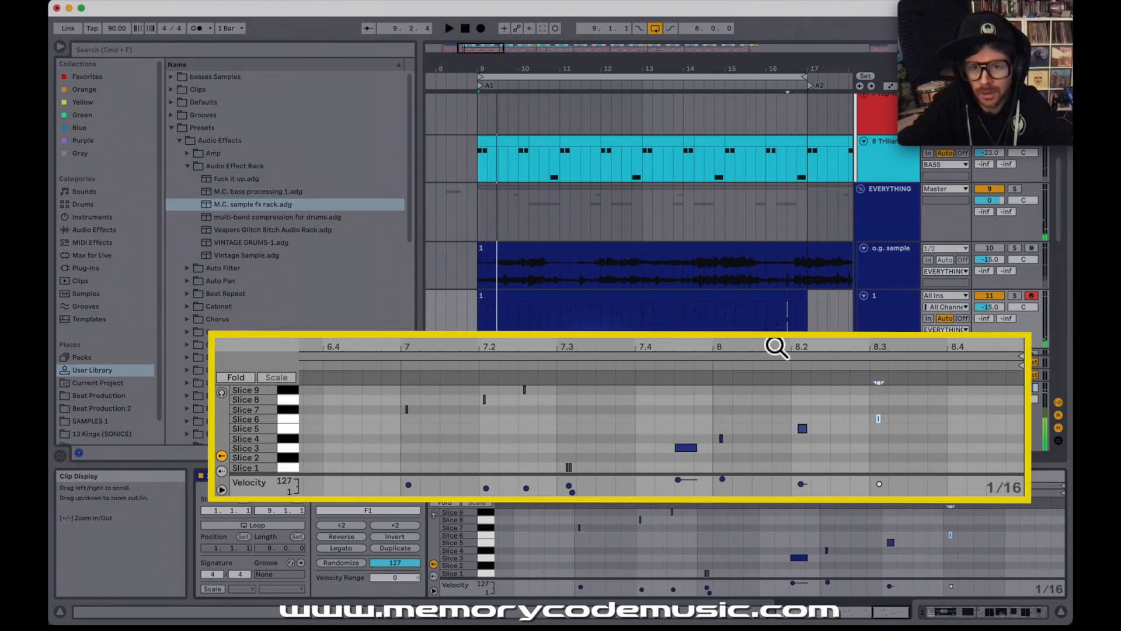
pyautogui.click(889, 311)
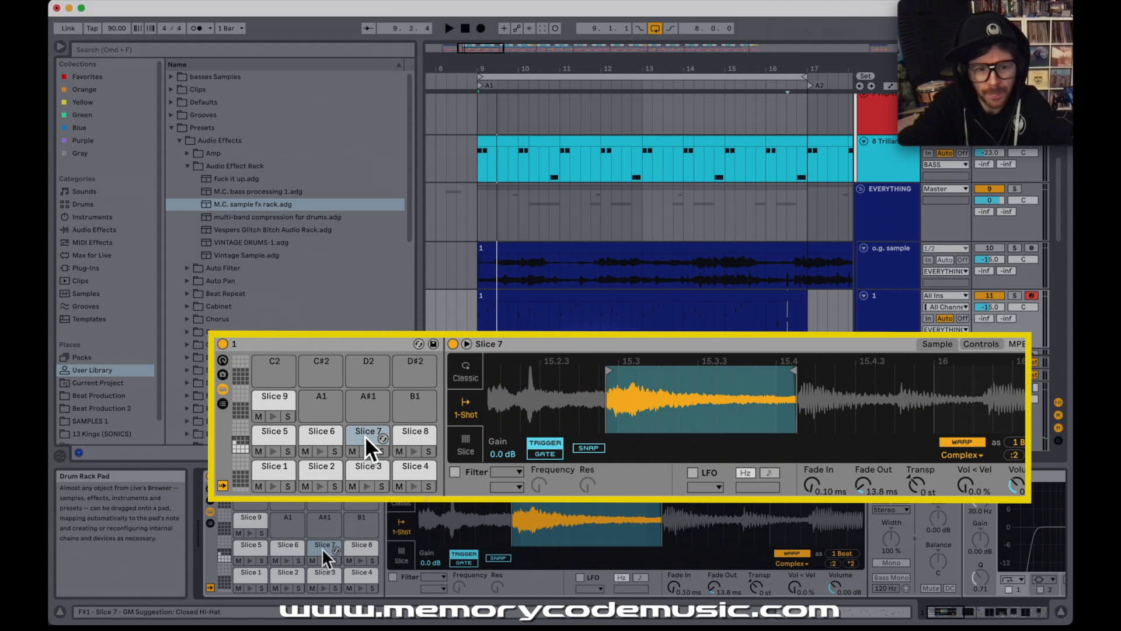
pyautogui.press('space')
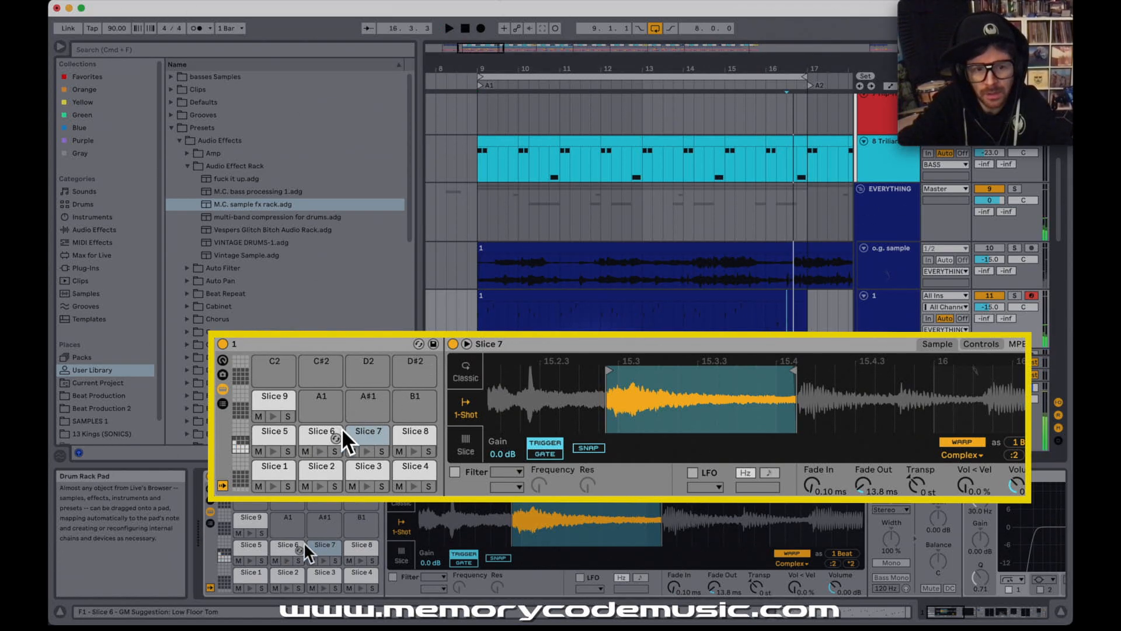
pyautogui.click(287, 546)
pyautogui.moveTo(617, 526); pyautogui.dragTo(724, 552)
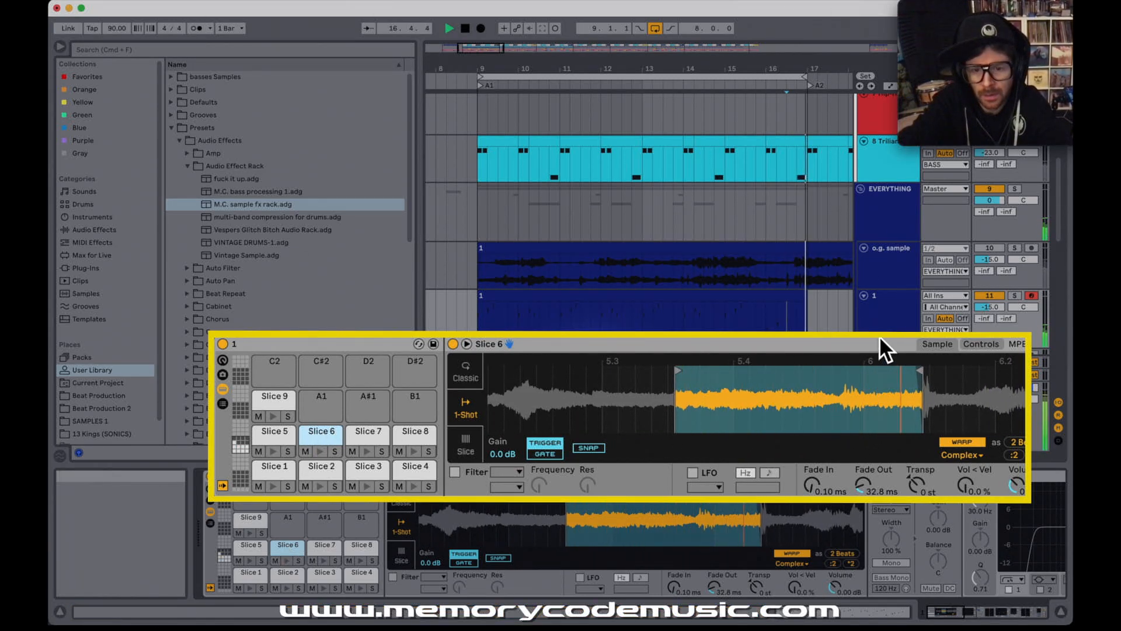
pyautogui.click(678, 375)
pyautogui.moveTo(677, 375); pyautogui.dragTo(668, 377)
# Step: Play the sliced track from 15.3.1 to check the revised ending, and reopen the recorded clip's notes
pyautogui.press('space')
pyautogui.press('space')
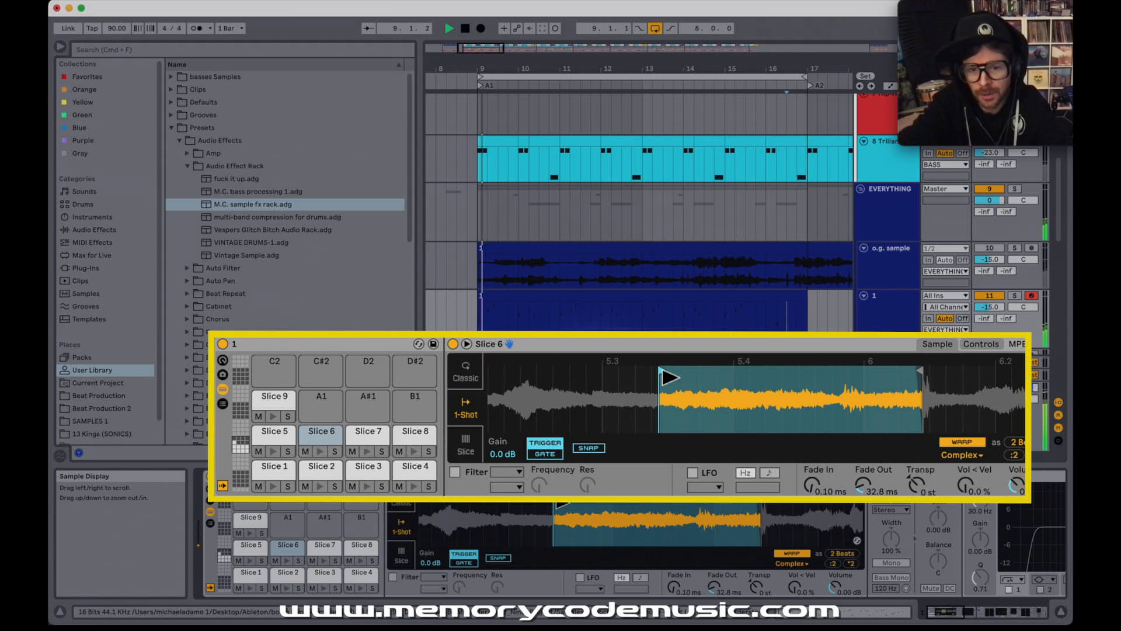
pyautogui.press('space')
pyautogui.click(746, 328)
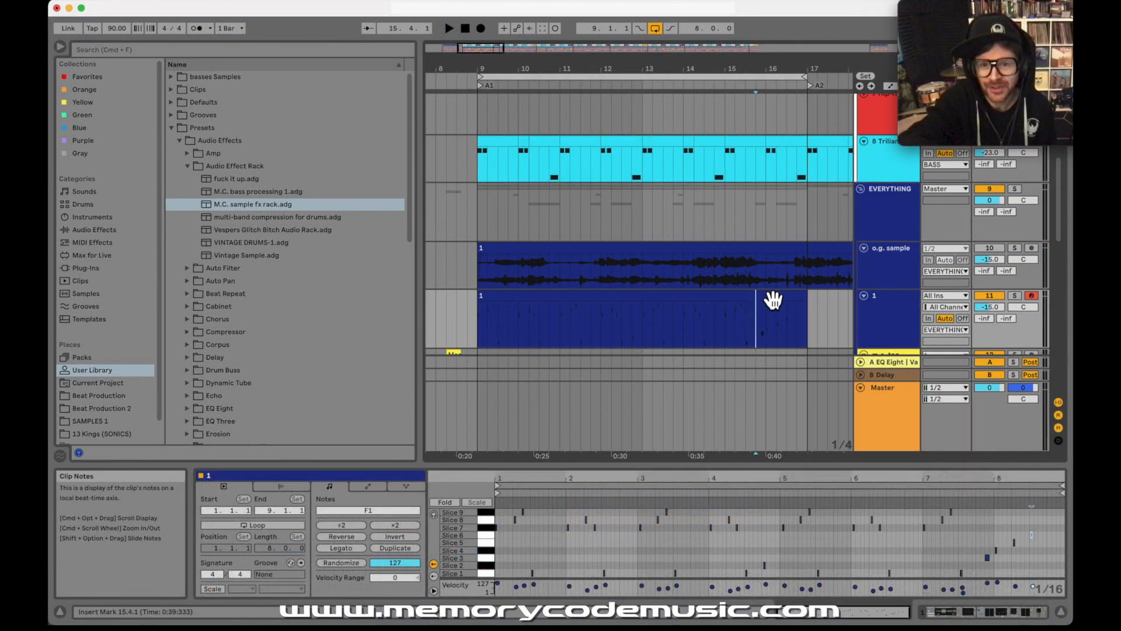
pyautogui.click(774, 295)
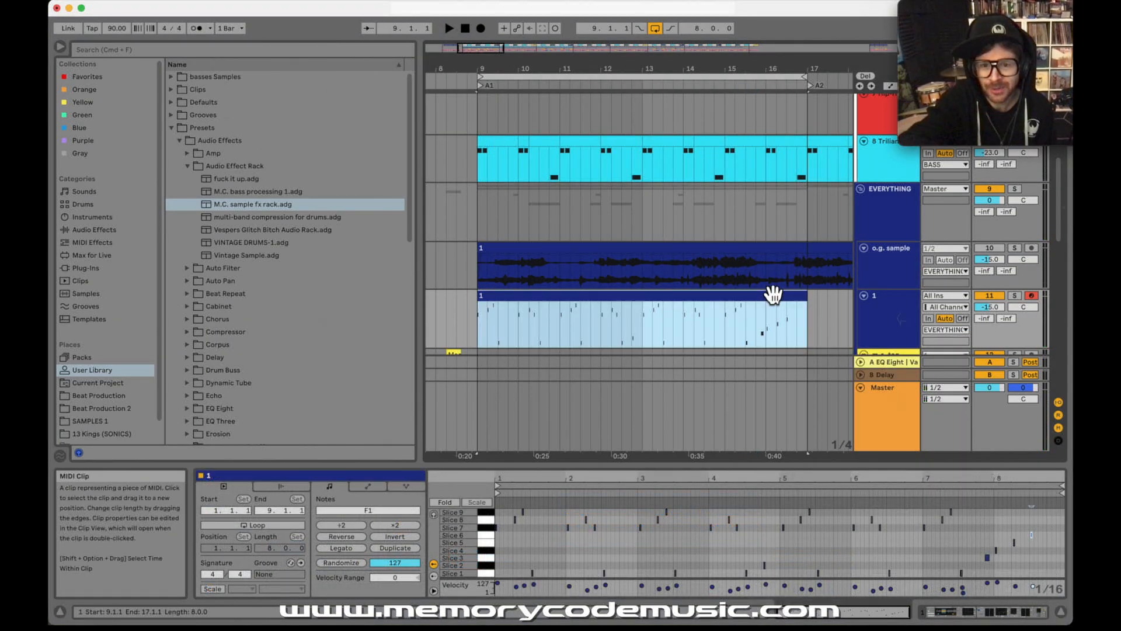
pyautogui.click(767, 337)
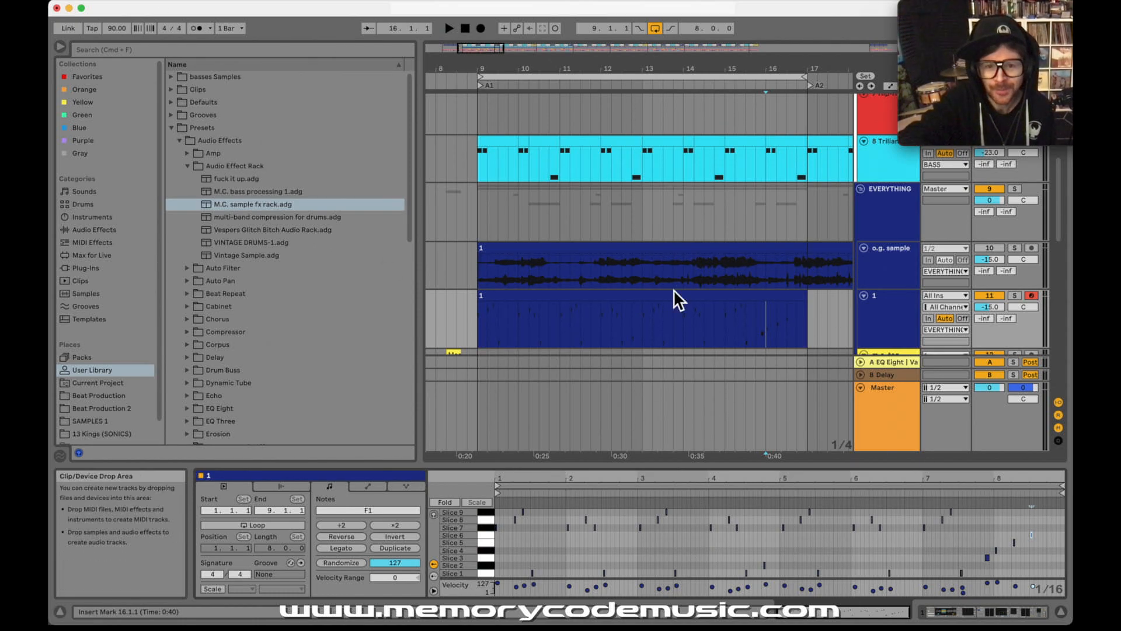
pyautogui.click(636, 314)
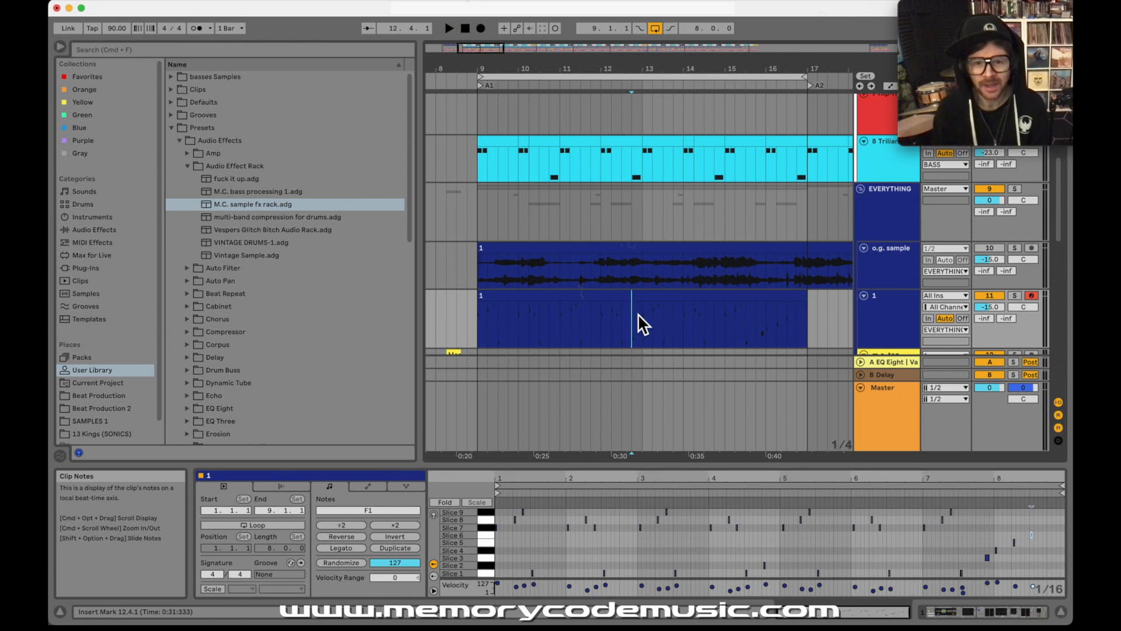
# Step: Solo track a and audition its short Nina Simone clip at 9.4.3
pyautogui.scroll(-5, 605, 308)
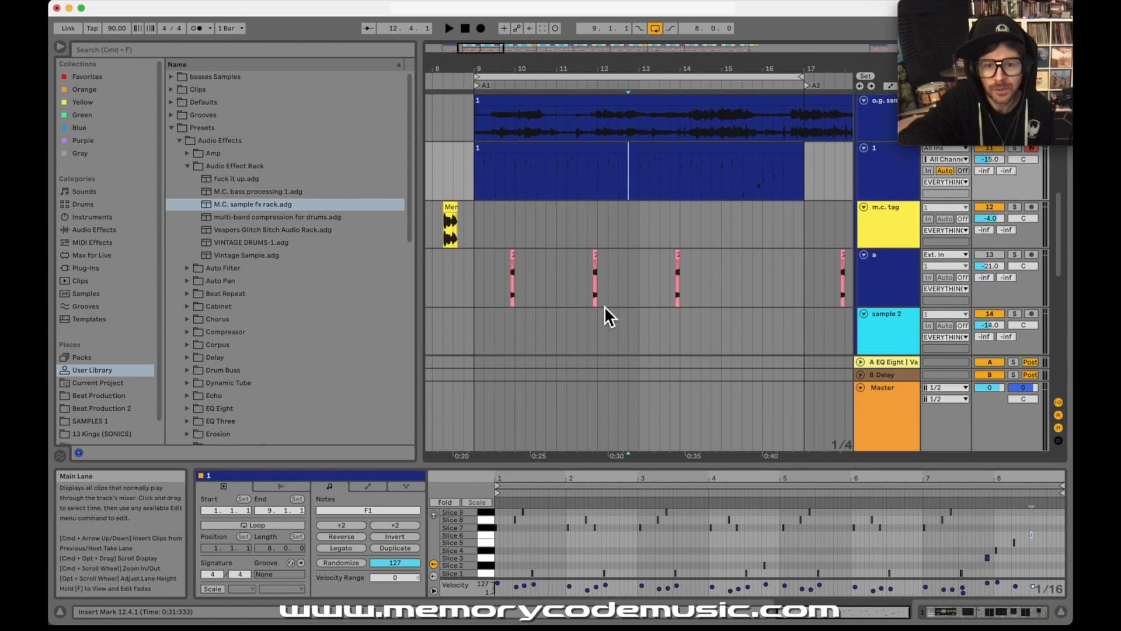
pyautogui.moveTo(491, 68); pyautogui.dragTo(529, 135)
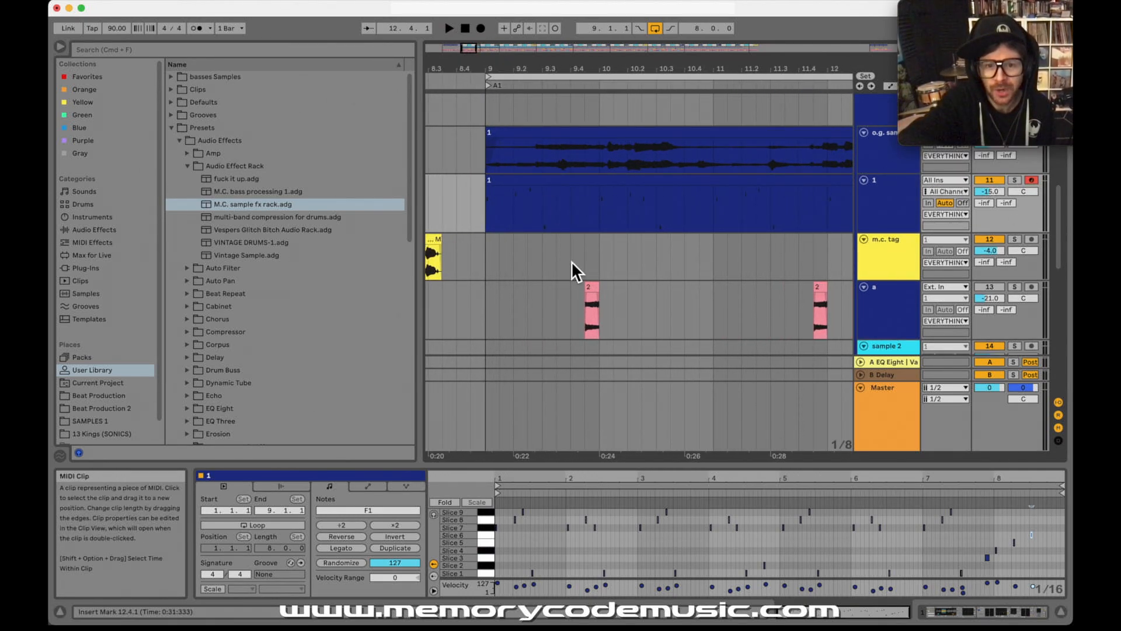
pyautogui.click(589, 295)
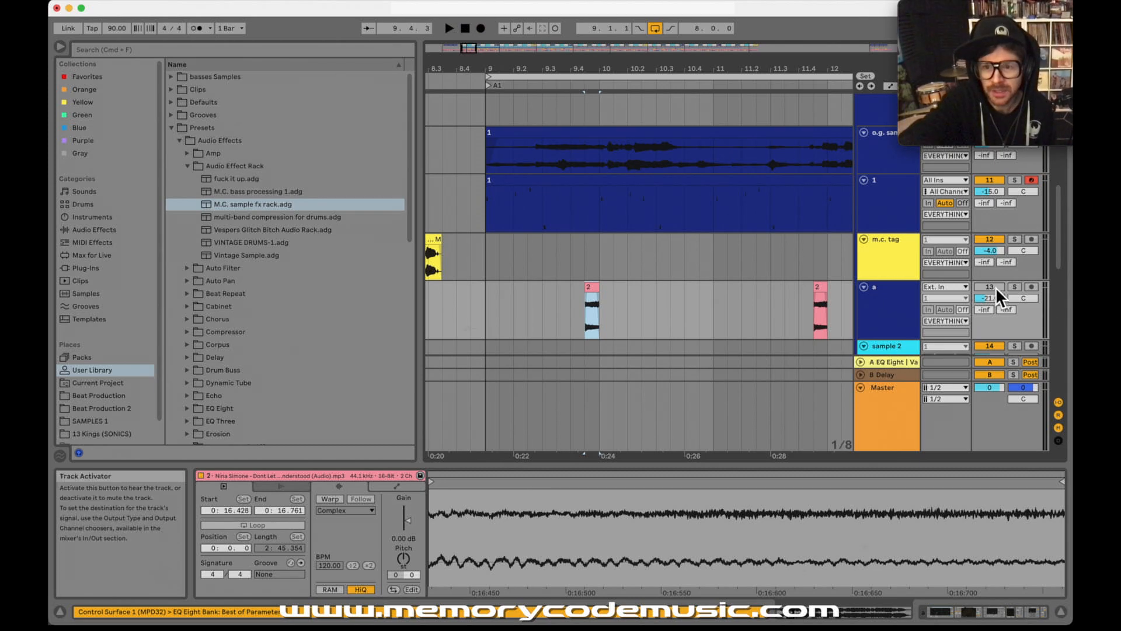
pyautogui.click(1016, 287)
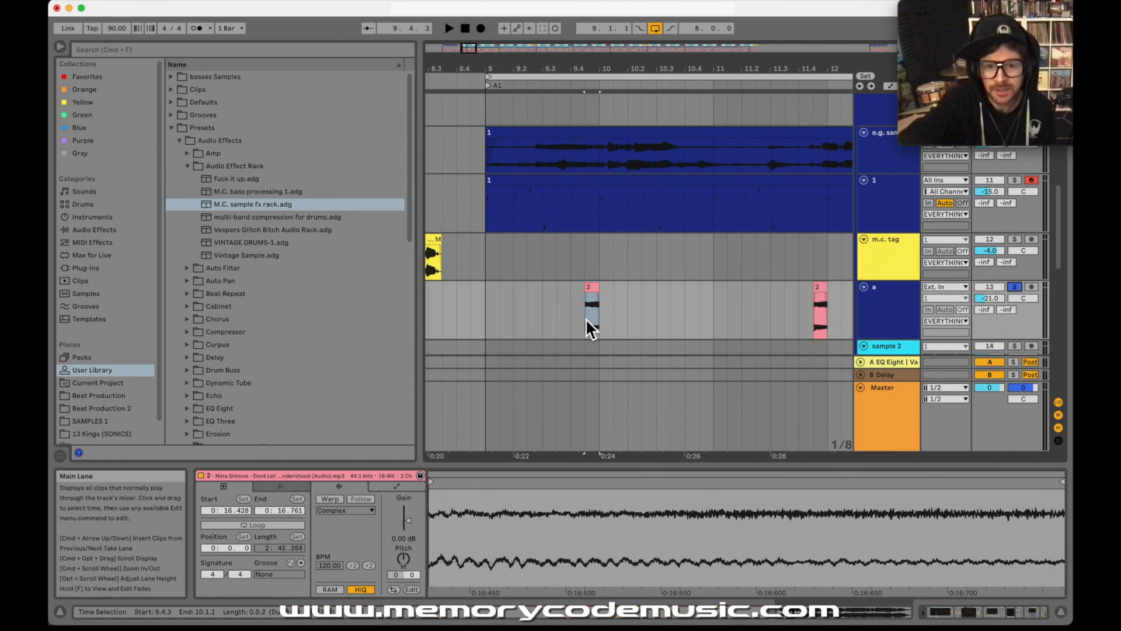
pyautogui.click(586, 319)
pyautogui.press('space')
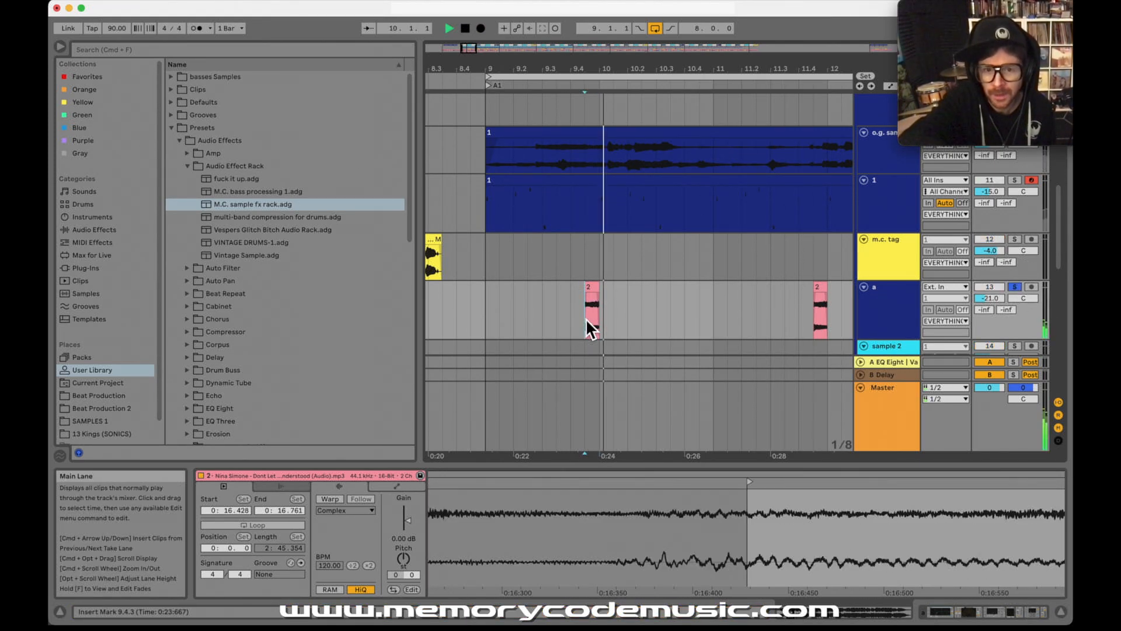
# Step: Try extending the short clip's start back to bar 9, play it from there, and undo the extension
pyautogui.click(591, 285)
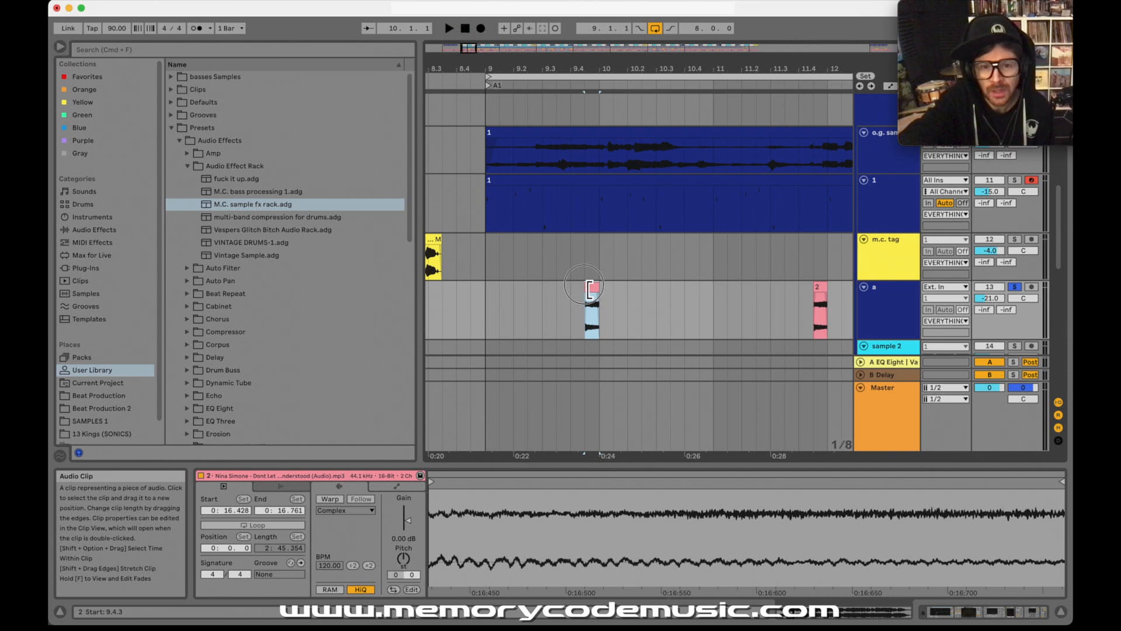
pyautogui.moveTo(590, 288); pyautogui.dragTo(496, 290)
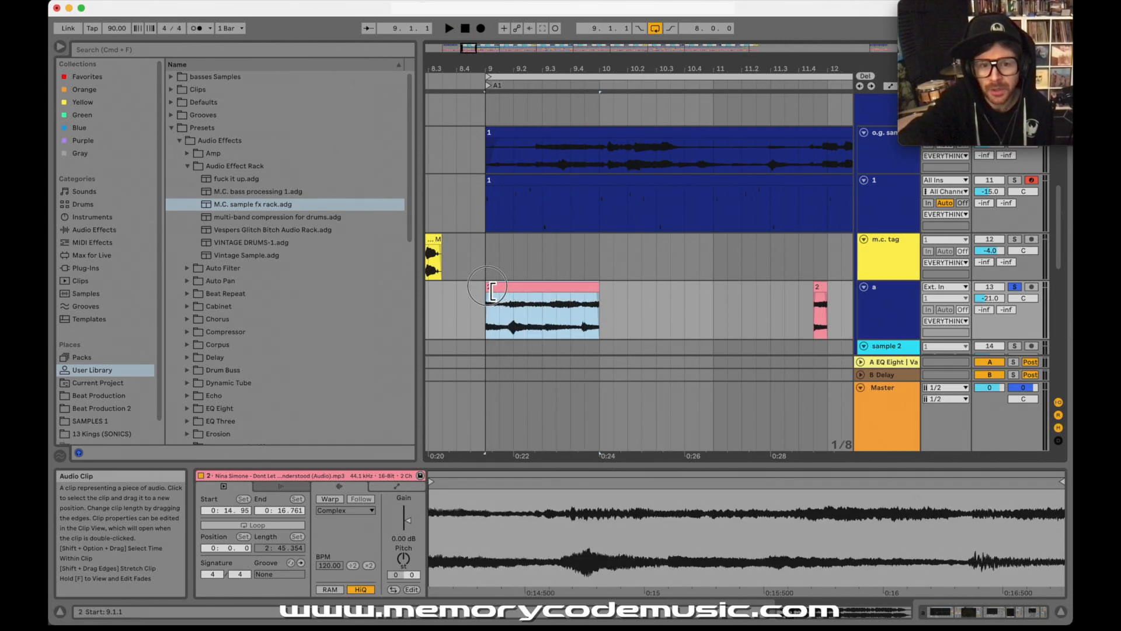
pyautogui.click(489, 324)
pyautogui.press('space')
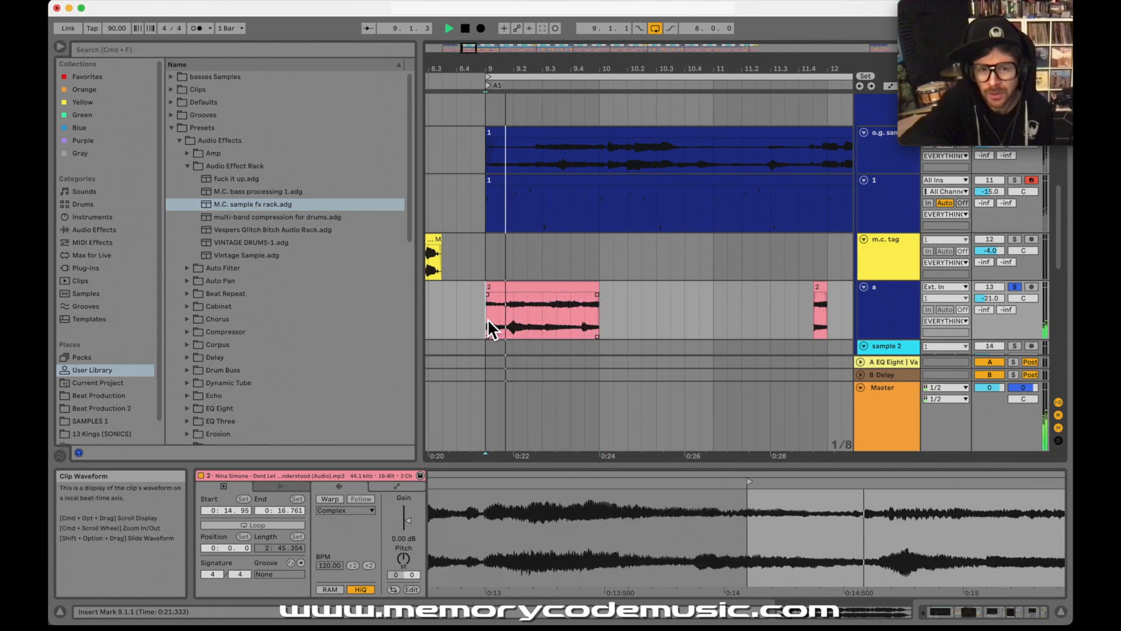
pyautogui.press('space')
pyautogui.press('super+z')
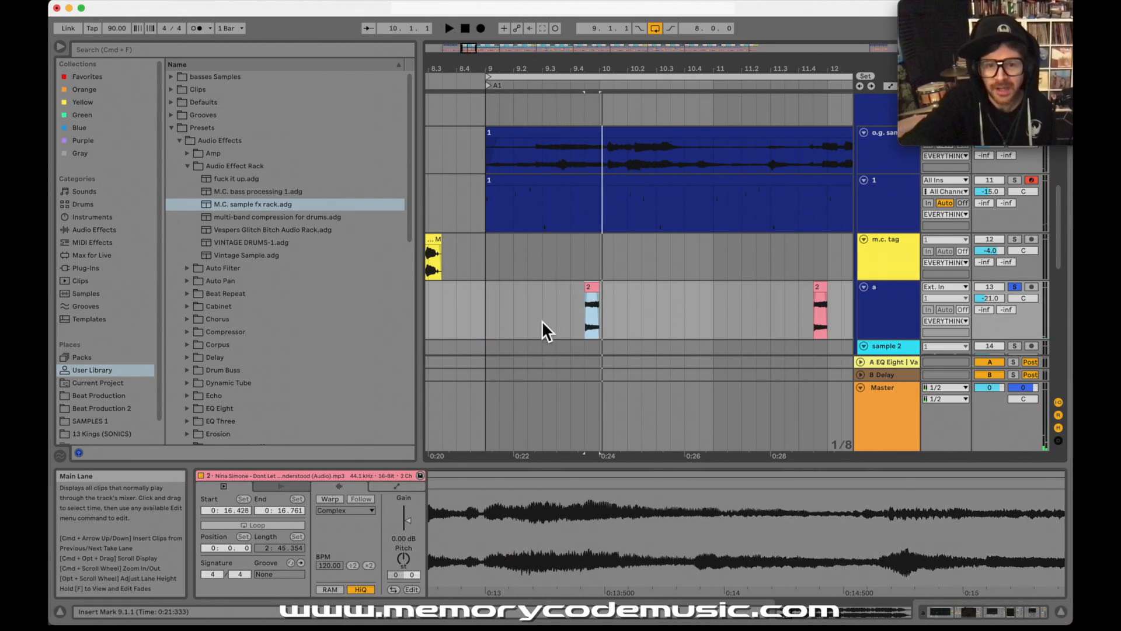
# Step: Show track a's effect chain and examine its EQ Eight low cut and Echo settings
pyautogui.click(591, 296)
pyautogui.click(879, 304)
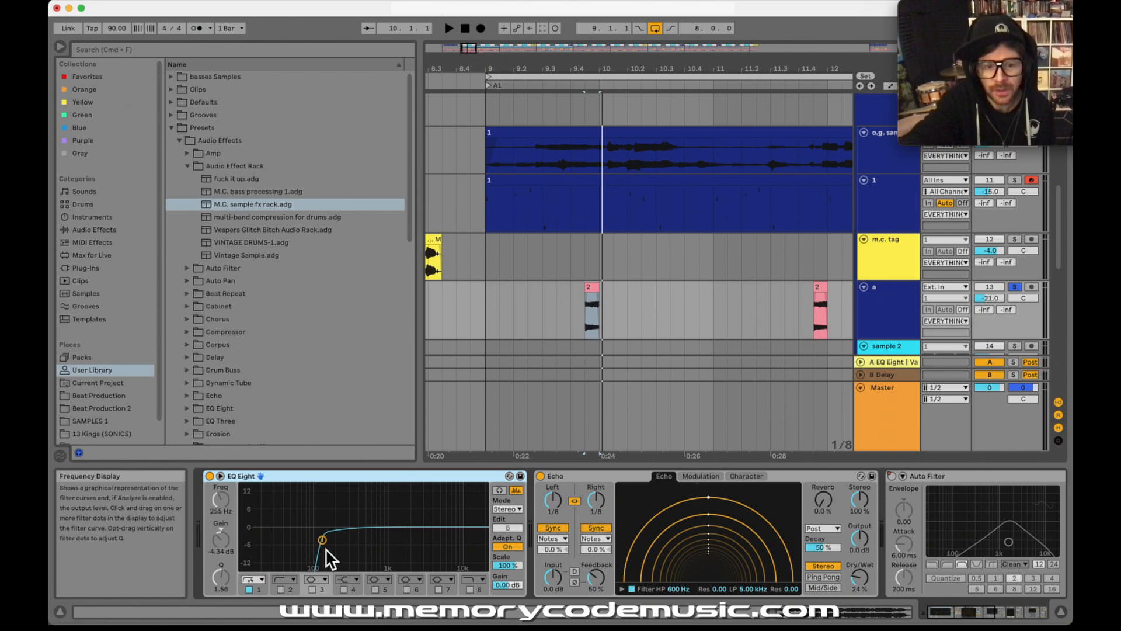
pyautogui.hscroll(3, 642, 511)
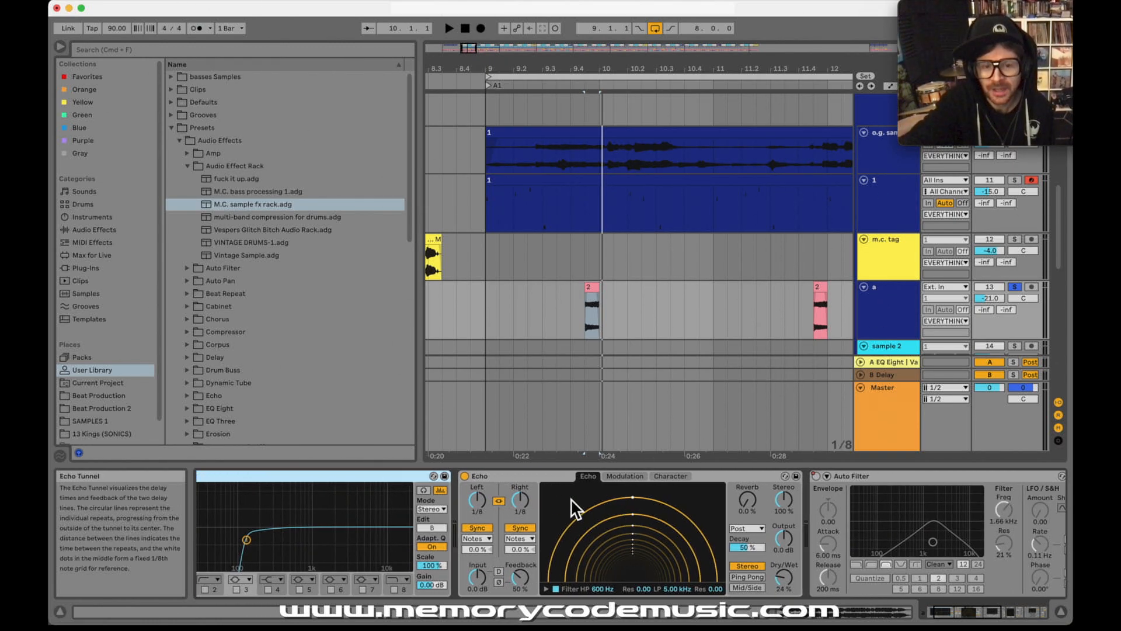
pyautogui.click(528, 479)
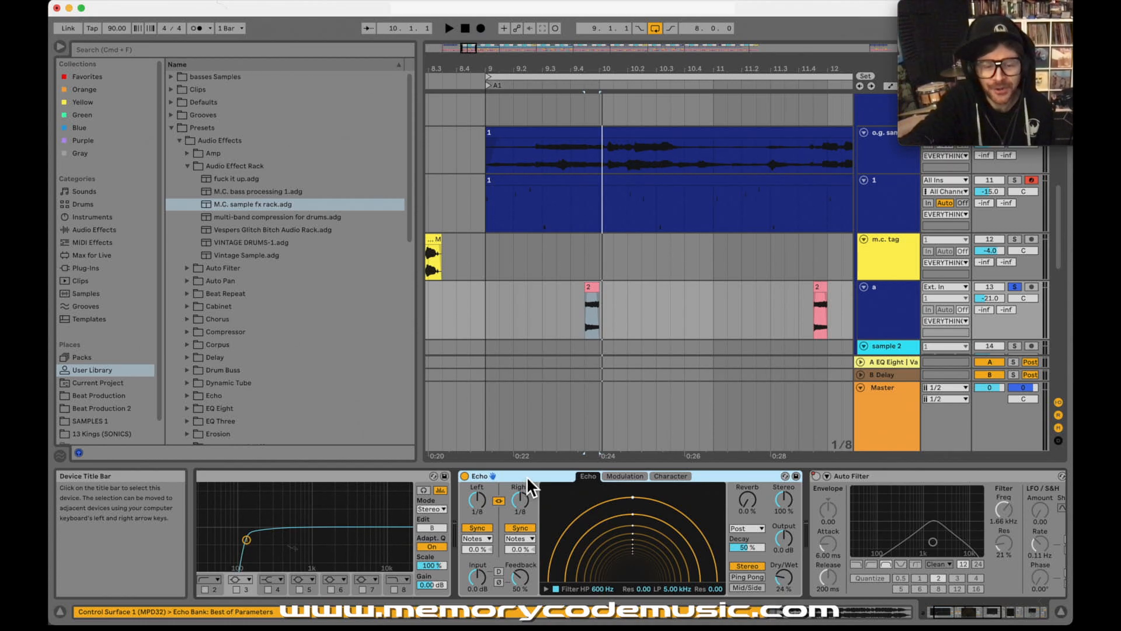
# Step: Inspect the Vinyl plug-in's settings in its own window, close the window, and examine the Utility and Glue Compressor devices
pyautogui.hscroll(10, 618, 504)
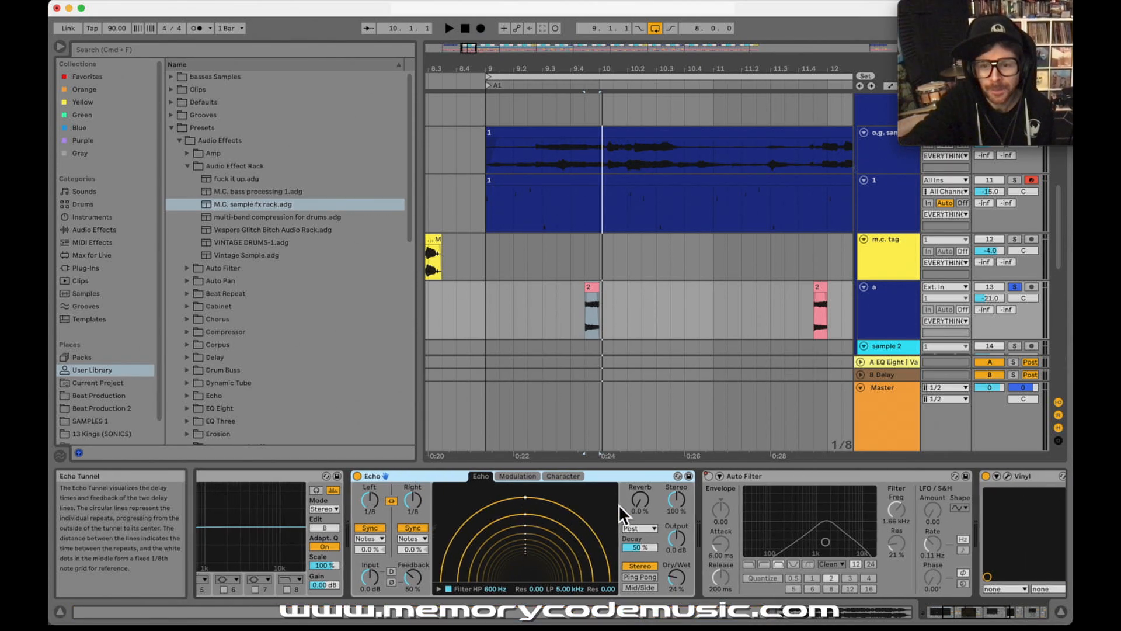
pyautogui.hscroll(1, 618, 504)
pyautogui.click(742, 477)
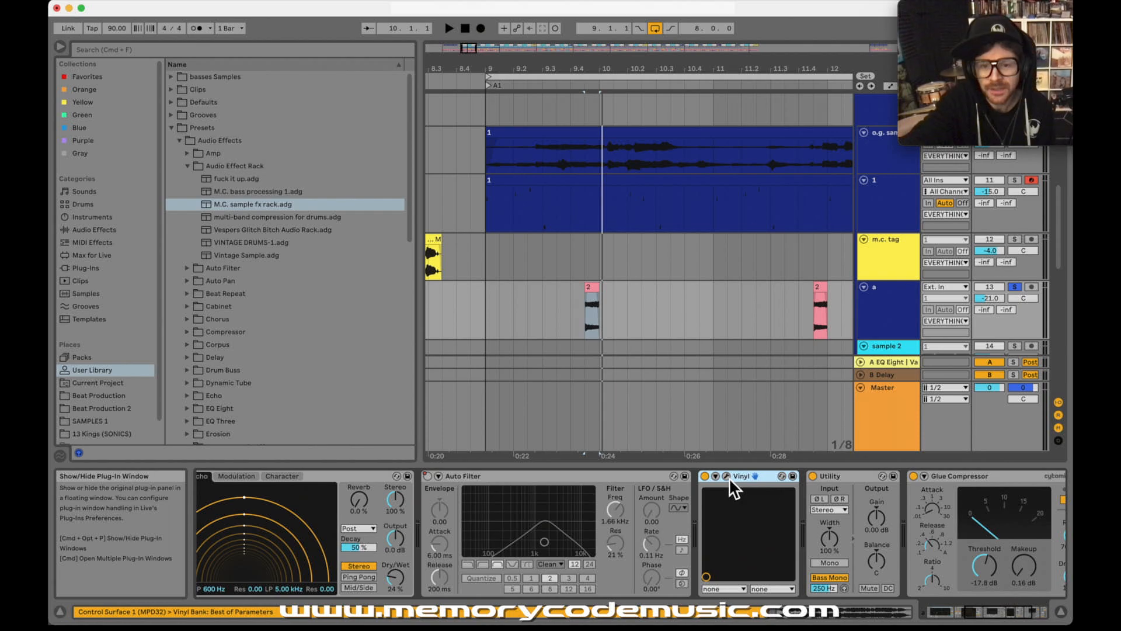
pyautogui.click(728, 477)
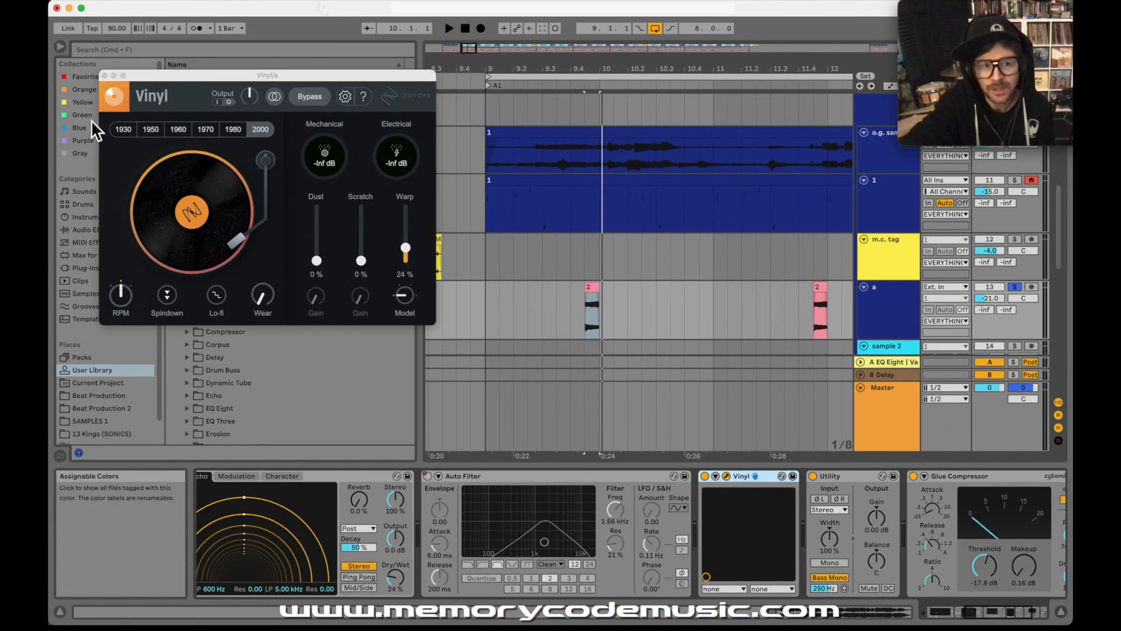
pyautogui.click(107, 78)
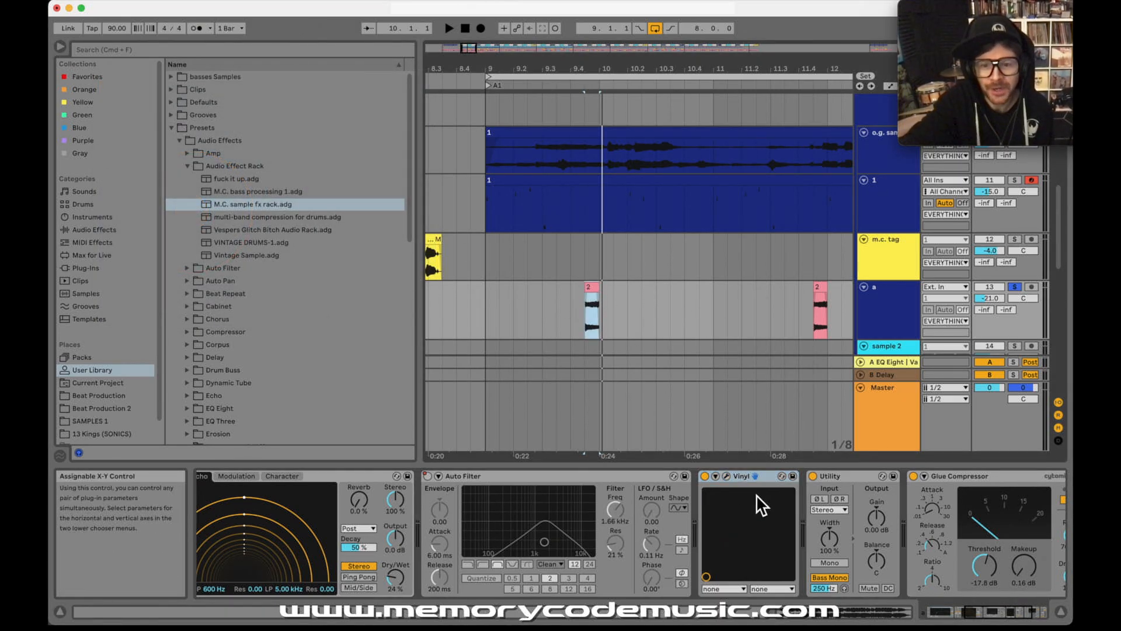
pyautogui.hscroll(3, 758, 490)
pyautogui.click(759, 479)
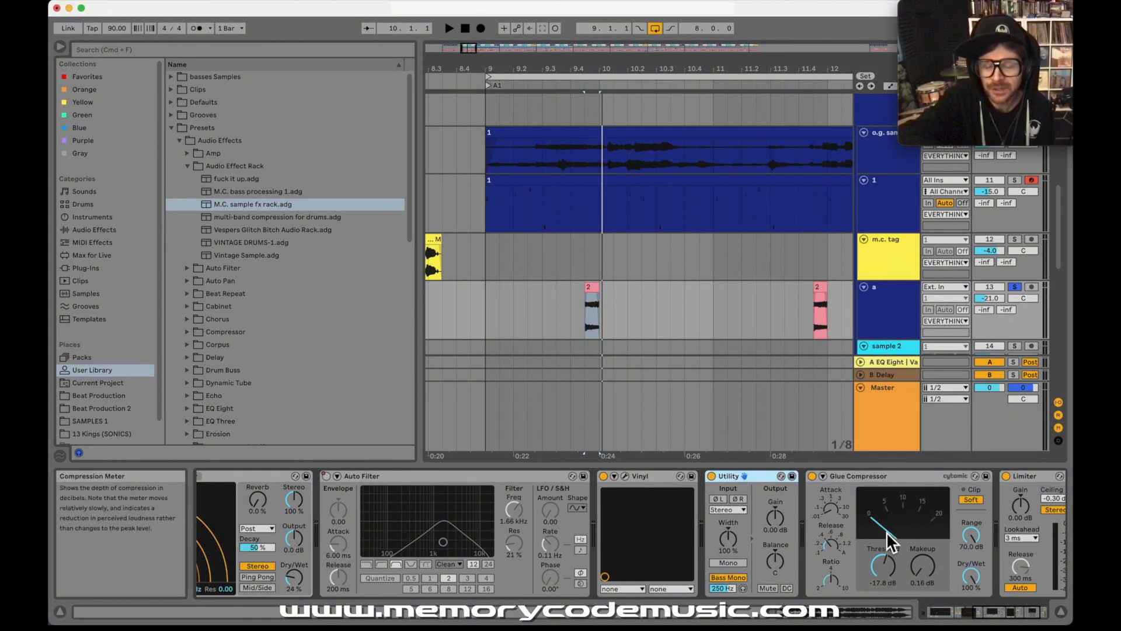
# Step: Examine the Limiter and Glue Compressor on track a, and audition its first short clip from 9.4.3
pyautogui.hscroll(3, 878, 537)
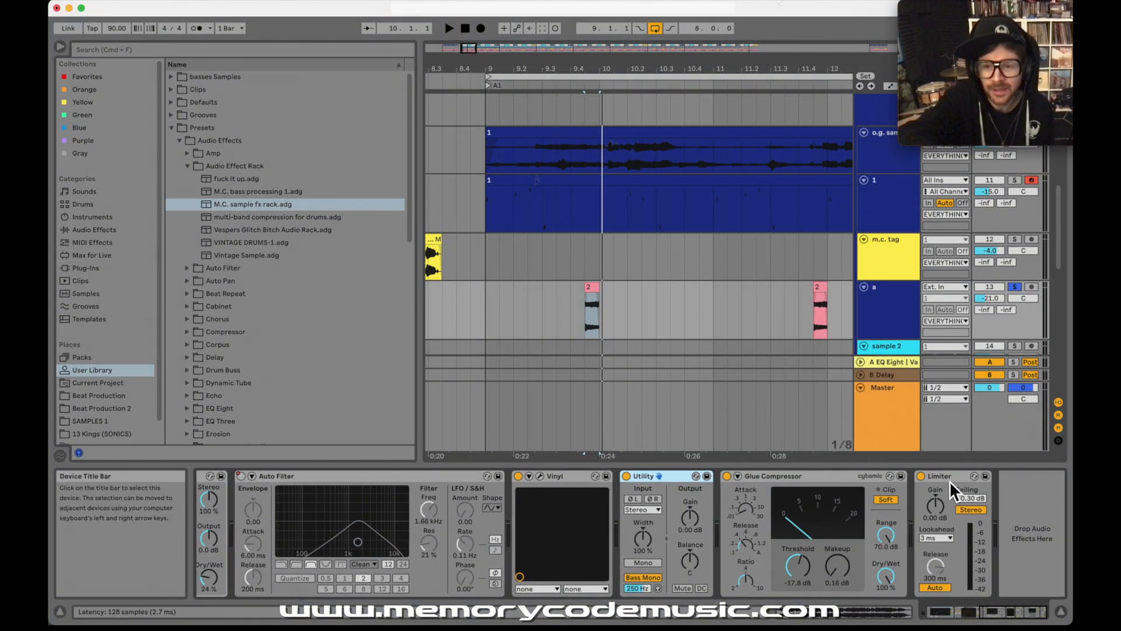
pyautogui.click(950, 478)
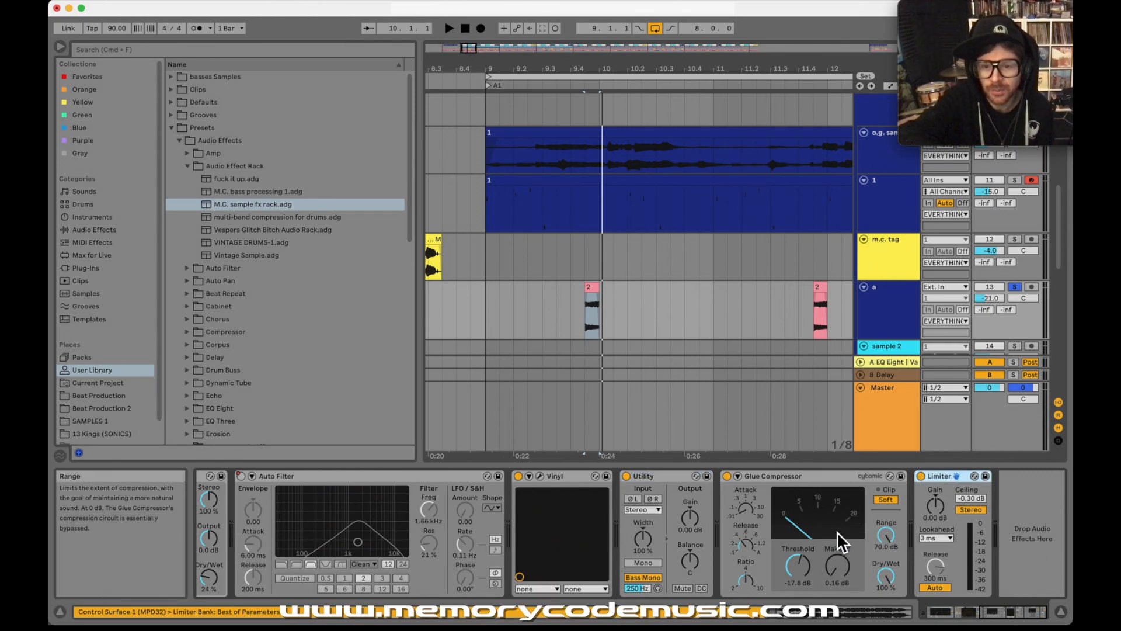
pyautogui.click(808, 479)
pyautogui.click(580, 317)
pyautogui.press('space')
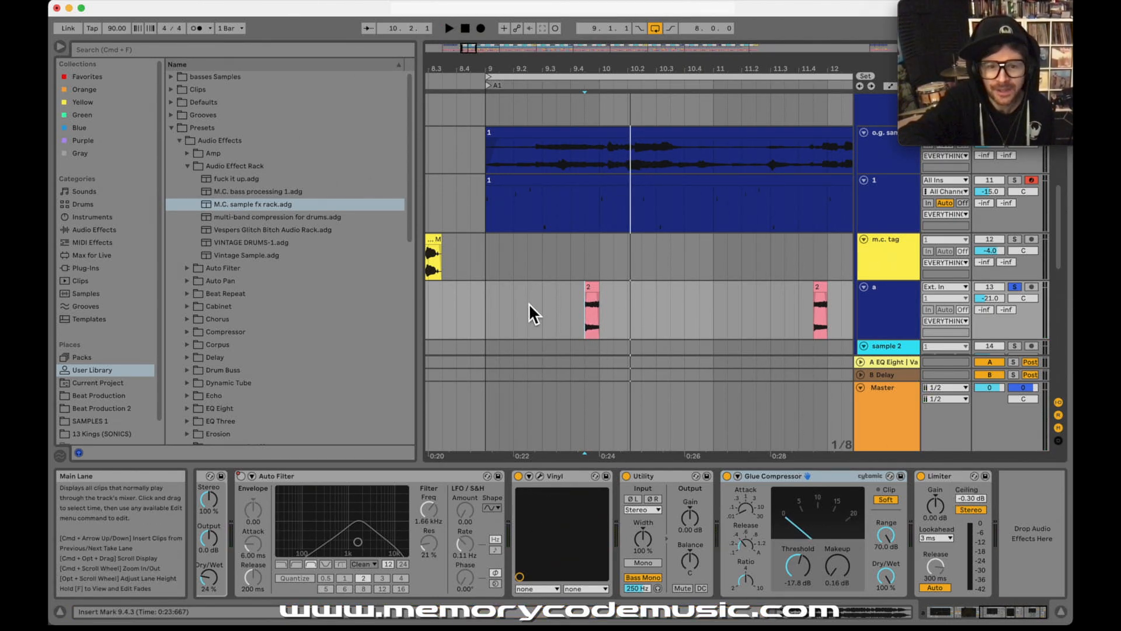
# Step: Highlight the bar from 9.1.1 to 10.1.1 on track a, leading up to and including the first short clip
pyautogui.click(489, 317)
pyautogui.moveTo(602, 63); pyautogui.dragTo(588, 75)
pyautogui.click(586, 314)
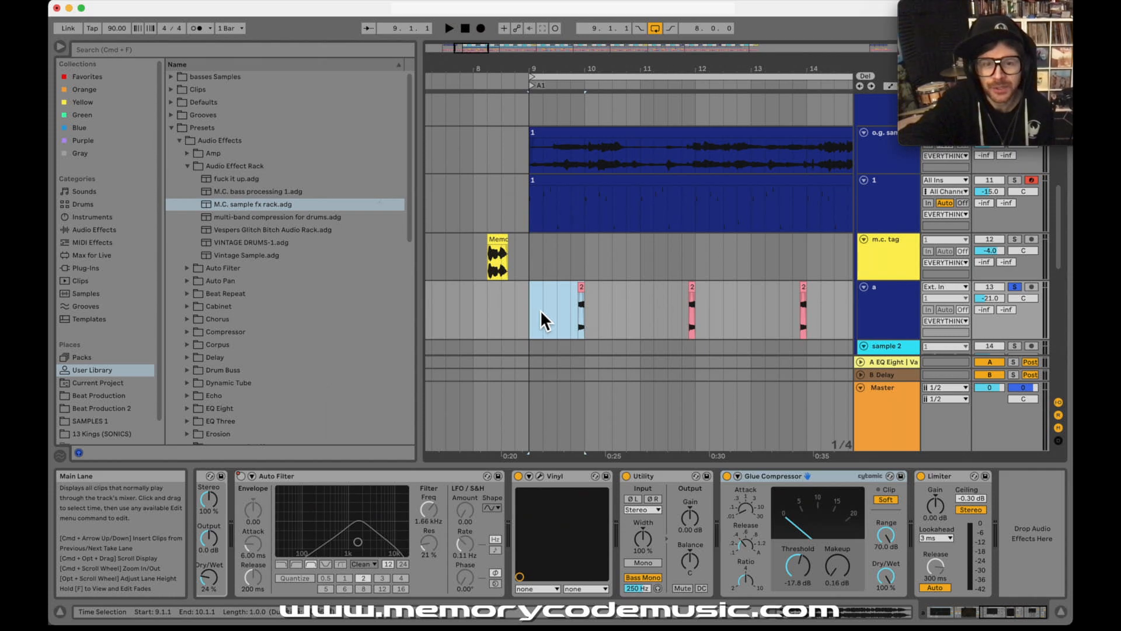
pyautogui.moveTo(579, 68); pyautogui.dragTo(579, 68)
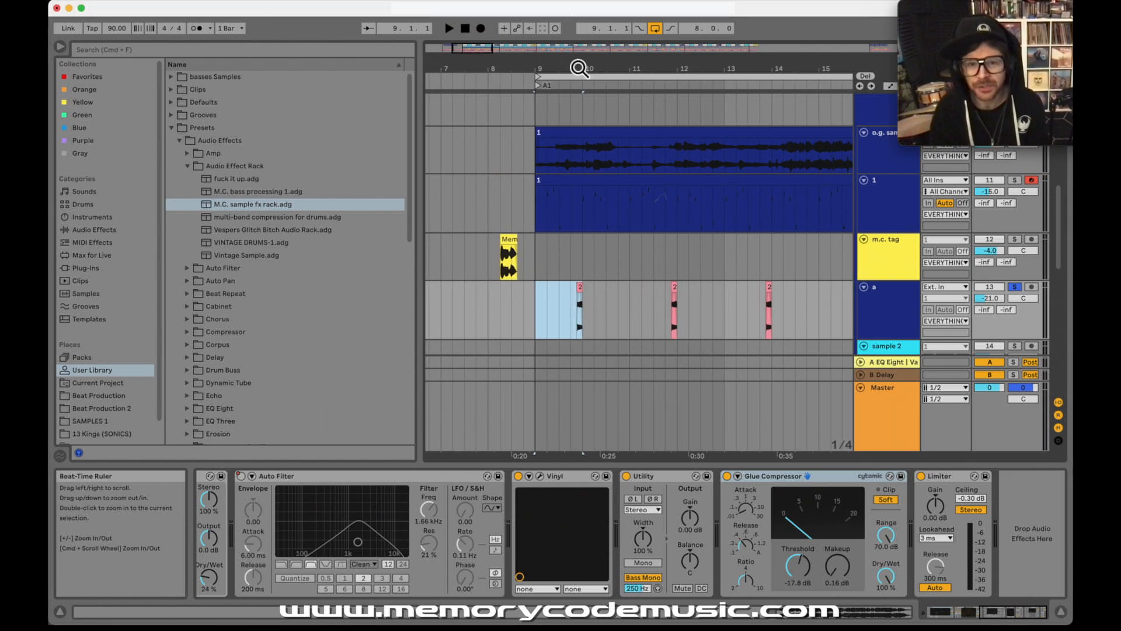
# Step: Unsolo track a and play the full arrangement from 9.1.1
pyautogui.click(1016, 287)
pyautogui.click(534, 312)
pyautogui.press('space')
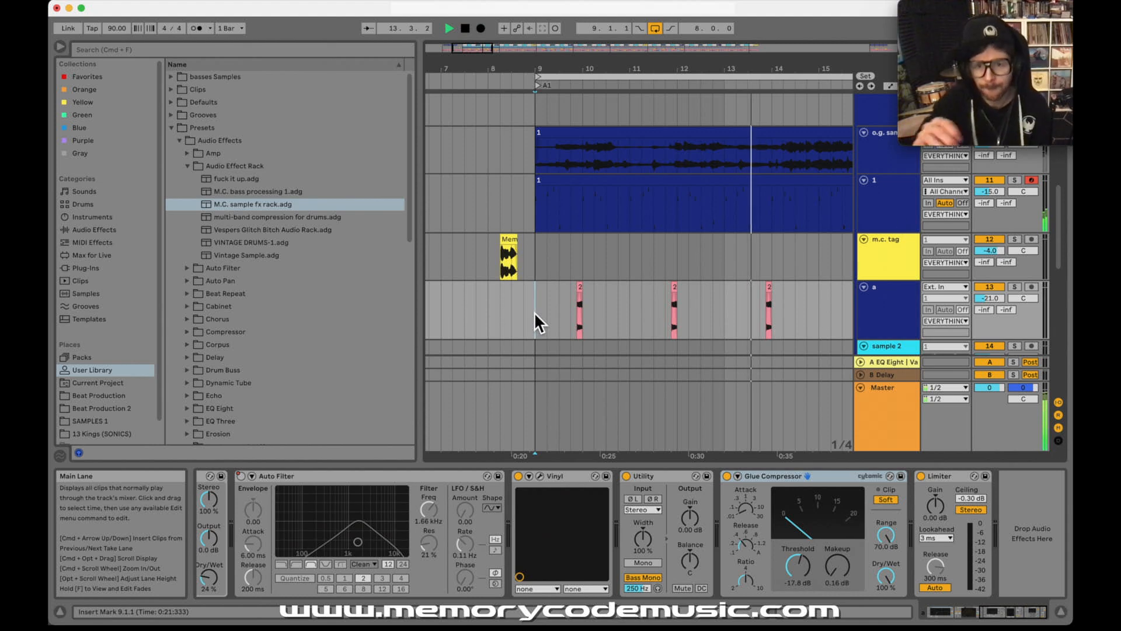
pyautogui.press('space')
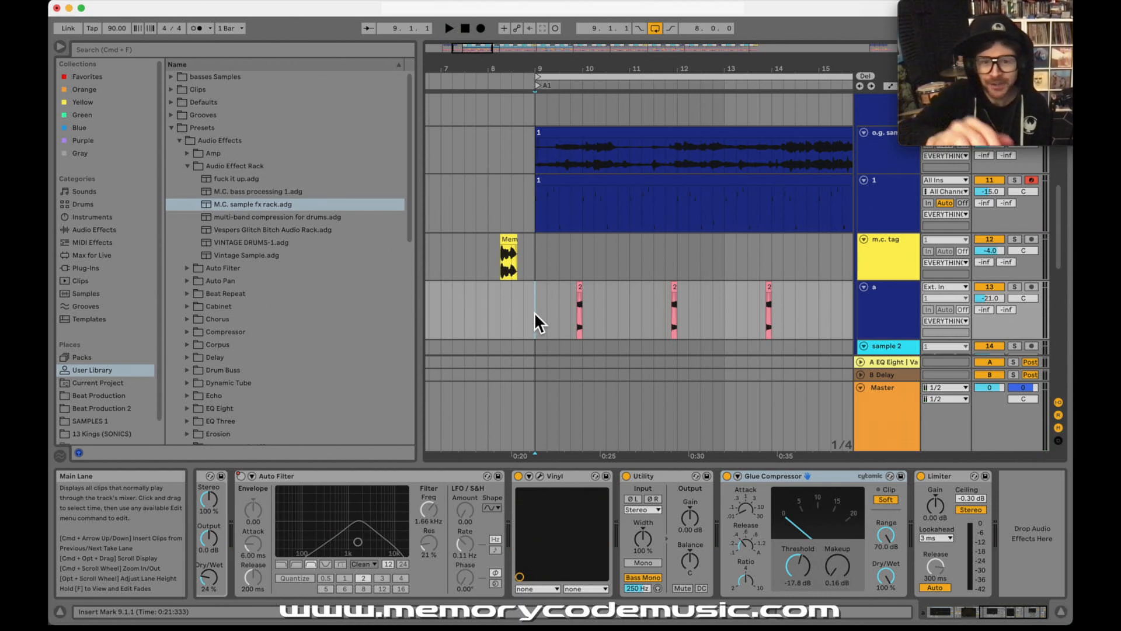
# Step: Show the Trilian bass track's device chain and solo the track
pyautogui.scroll(5, 558, 316)
pyautogui.hscroll(-1, 557, 316)
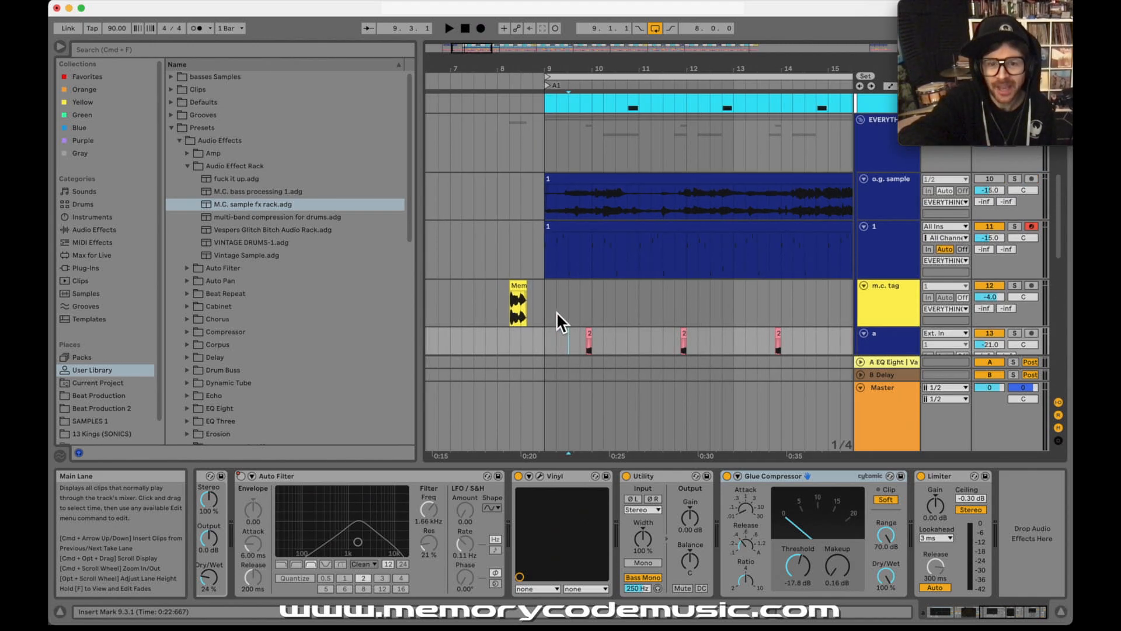
pyautogui.click(892, 204)
pyautogui.scroll(1, 891, 203)
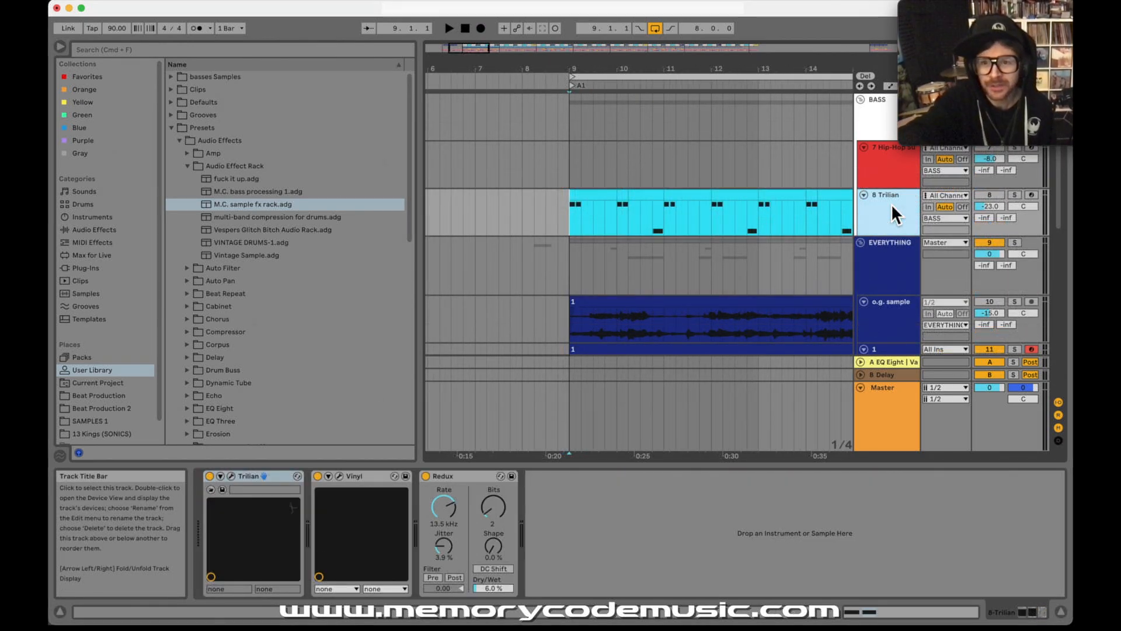
pyautogui.click(1016, 195)
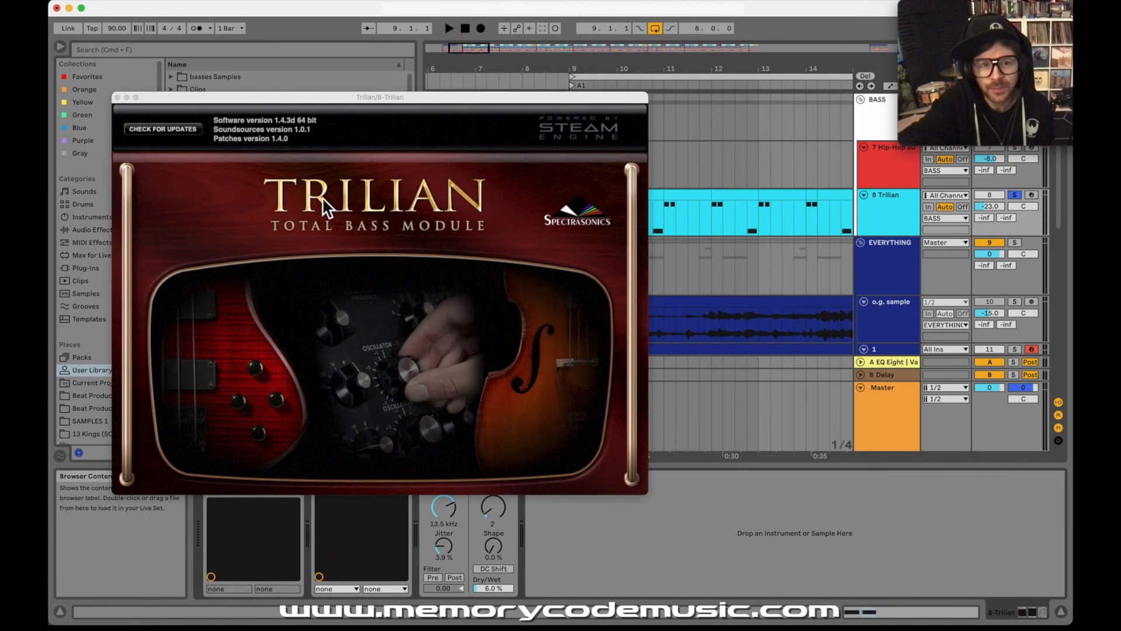
# Step: Inspect the loaded Trilian bass patch, close its window, and examine the bass track's Vinyl and Redux settings
pyautogui.click(321, 196)
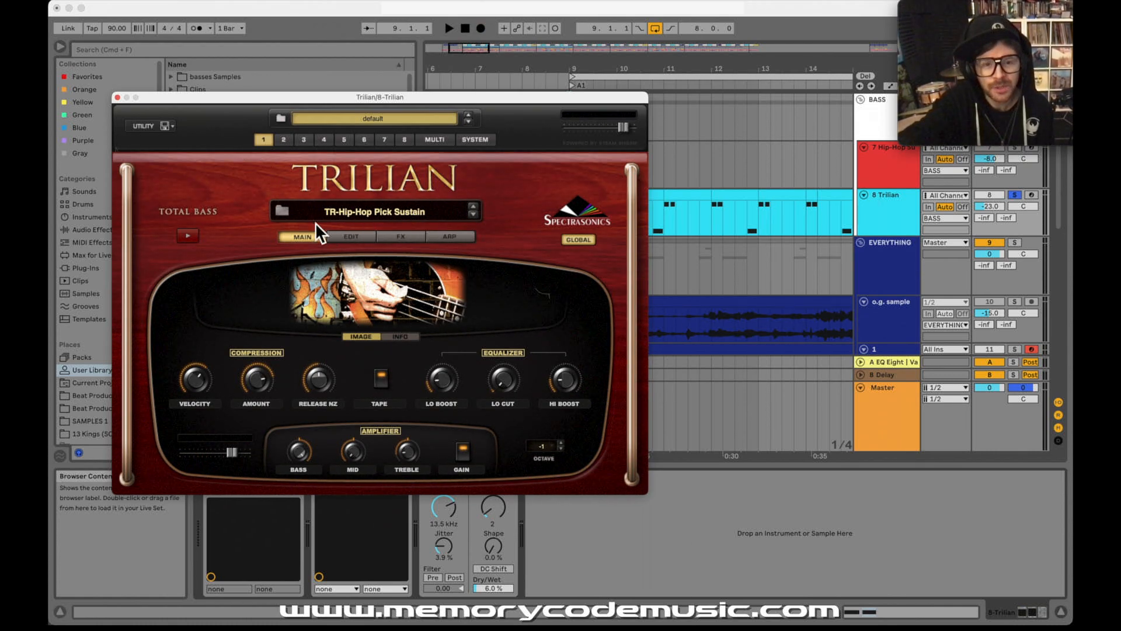
pyautogui.click(118, 98)
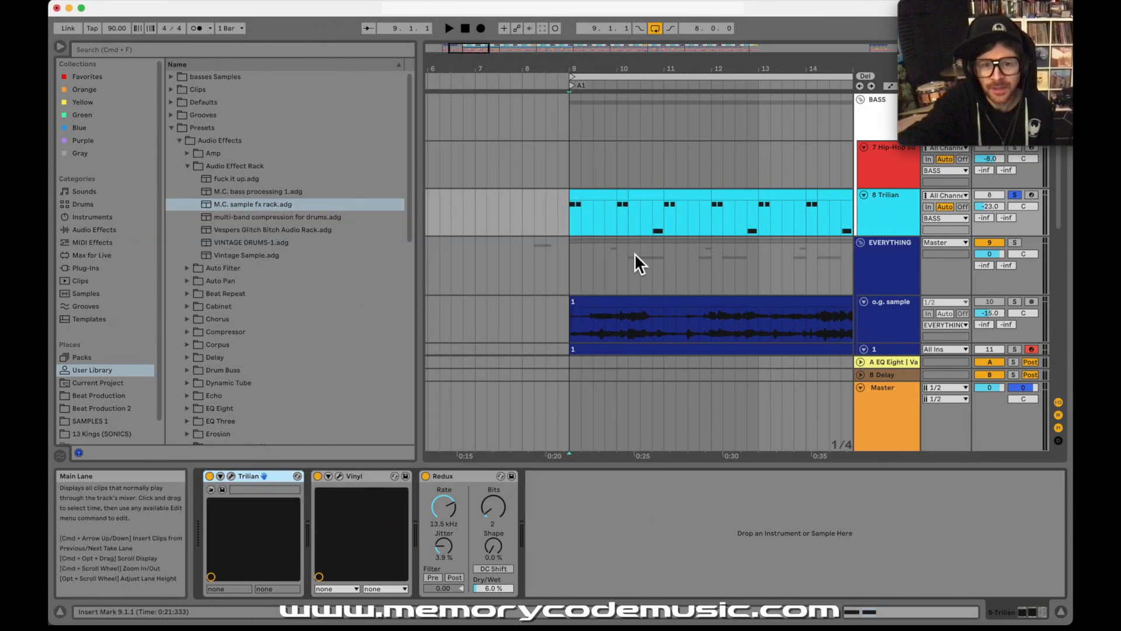
pyautogui.click(568, 223)
pyautogui.click(357, 478)
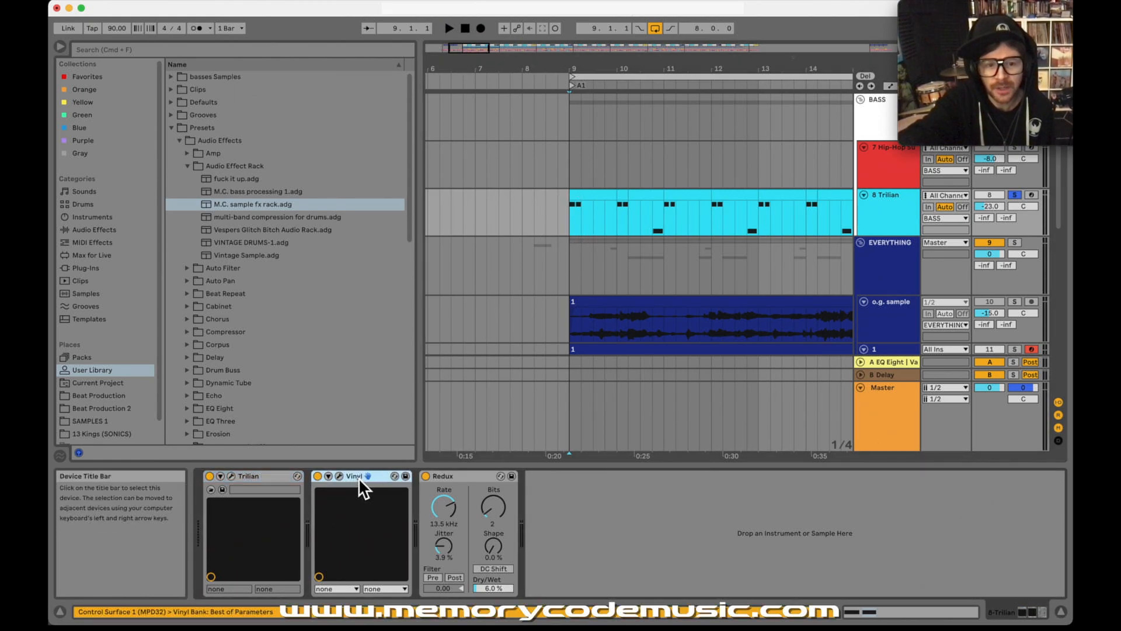
pyautogui.click(340, 477)
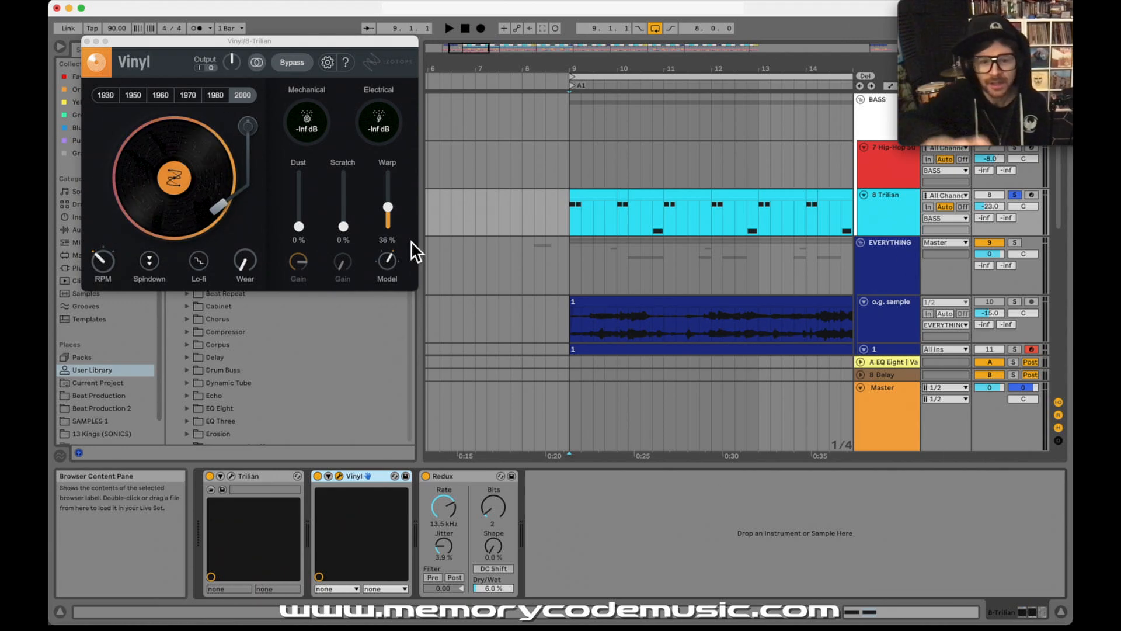
pyautogui.click(459, 479)
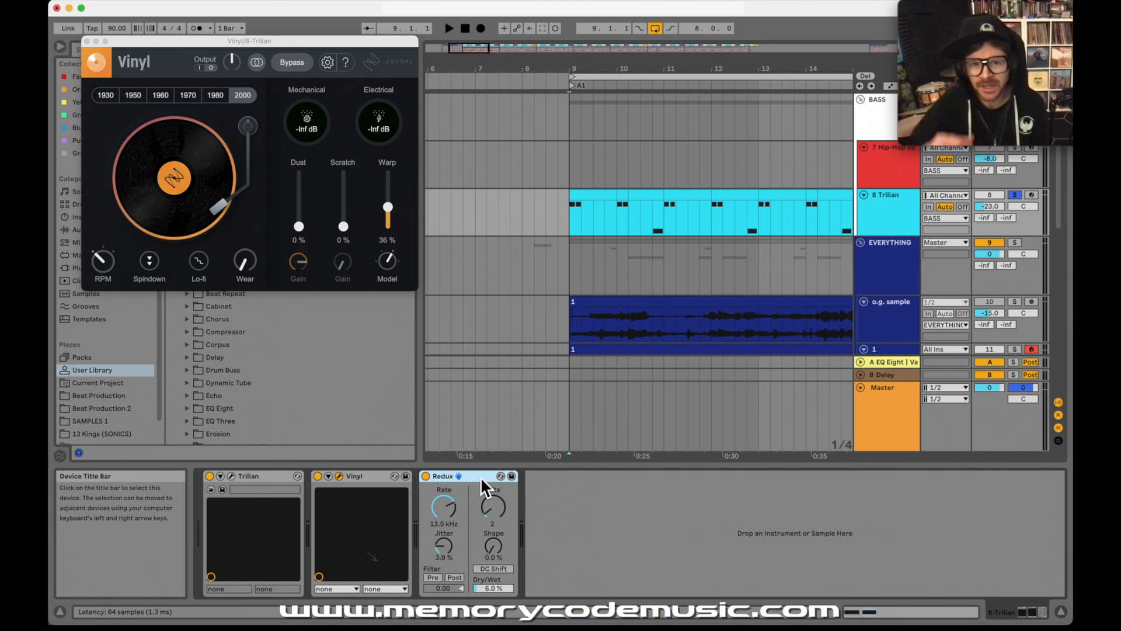
# Step: Audition the soloed Trilian bass line from 9.1.1
pyautogui.click(569, 221)
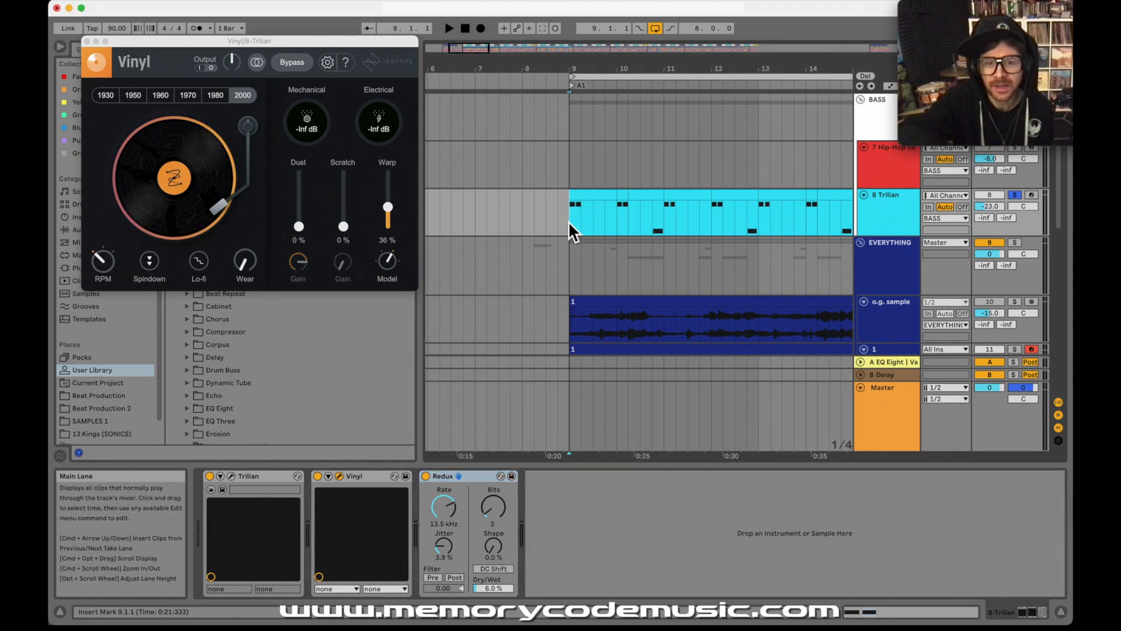
pyautogui.press('space')
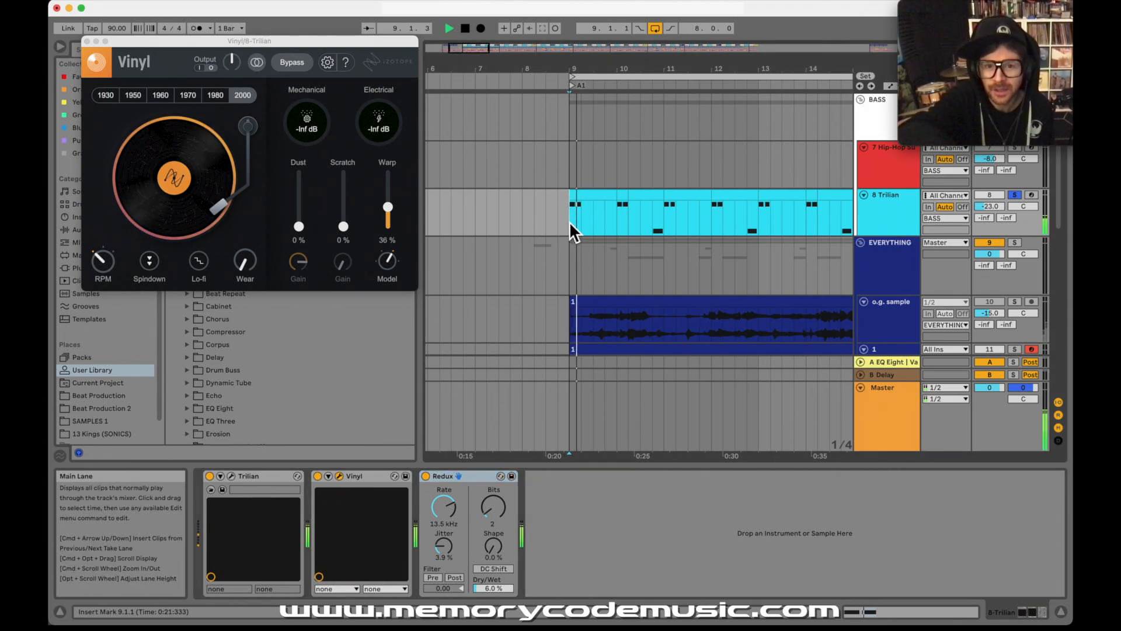
pyautogui.click(653, 225)
pyautogui.click(571, 223)
pyautogui.press('space')
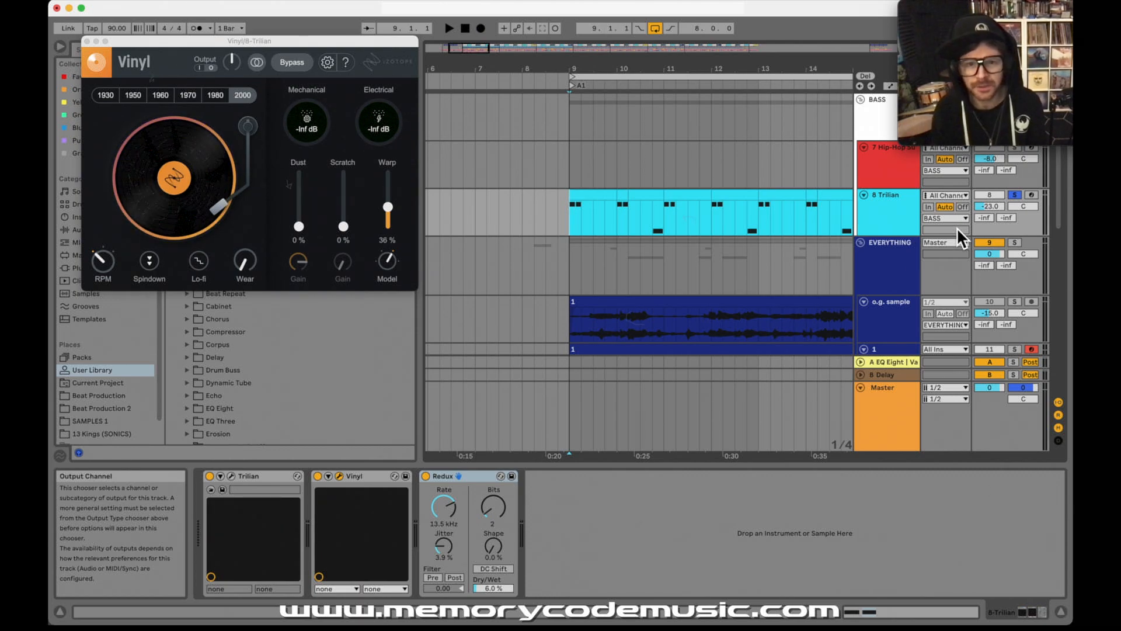
# Step: Unsolo the Trilian track and play the bass together with the full arrangement from 9.1.1
pyautogui.click(1014, 196)
pyautogui.press('space')
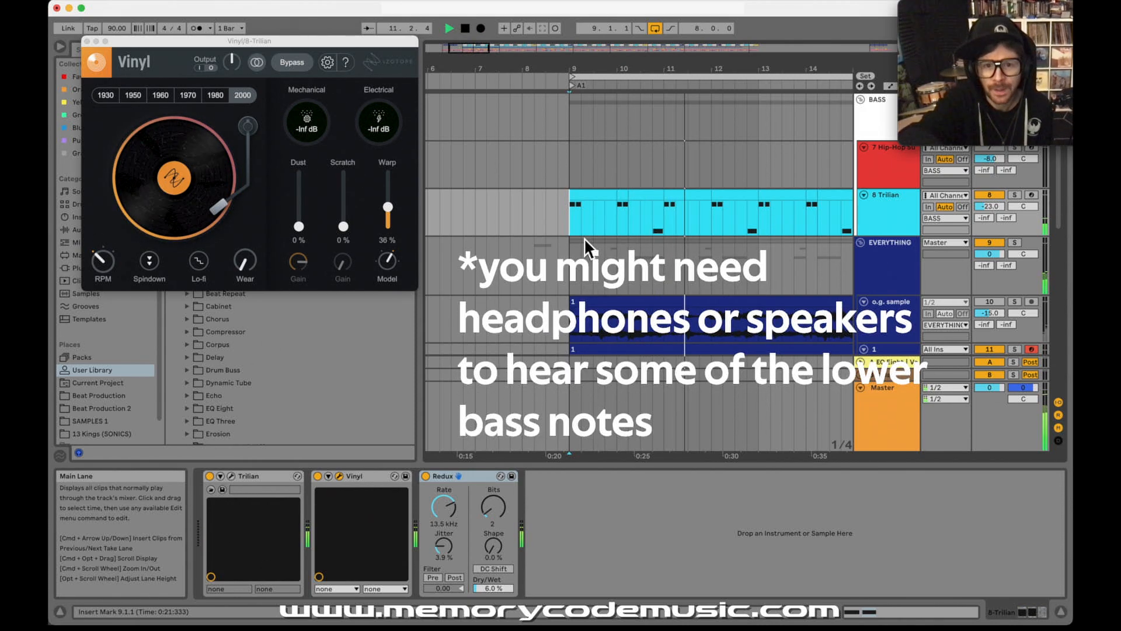
pyautogui.press('space')
# Step: Examine the Trilian clips' MIDI notes in bars 9 and 10, including the B1 pair and the low F#1 note
pyautogui.click(582, 196)
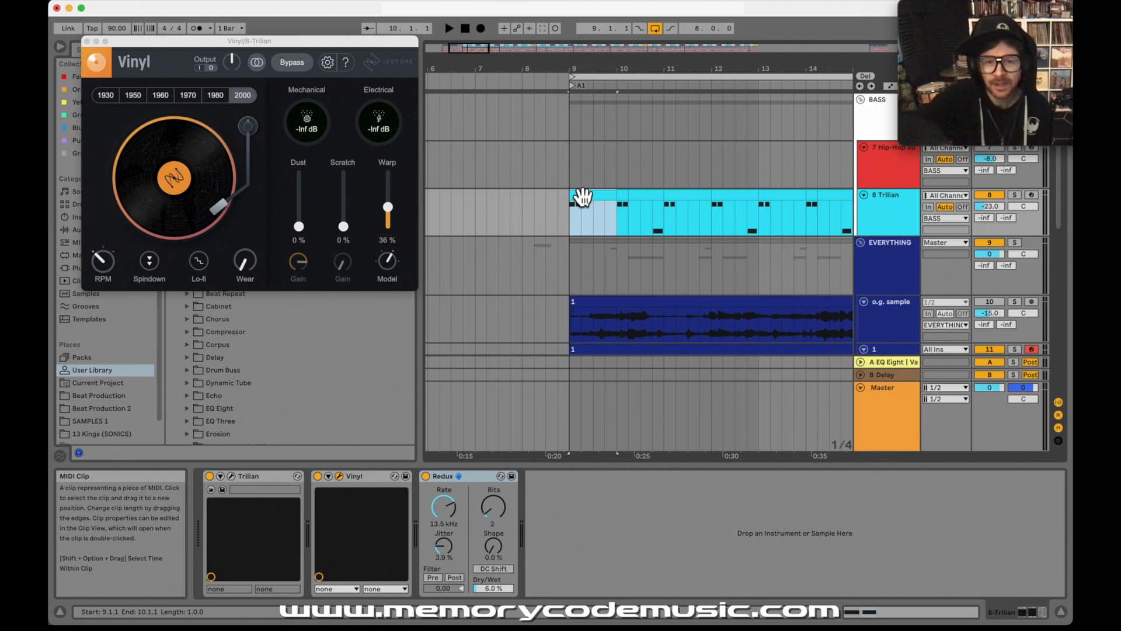
pyautogui.doubleClick(582, 197)
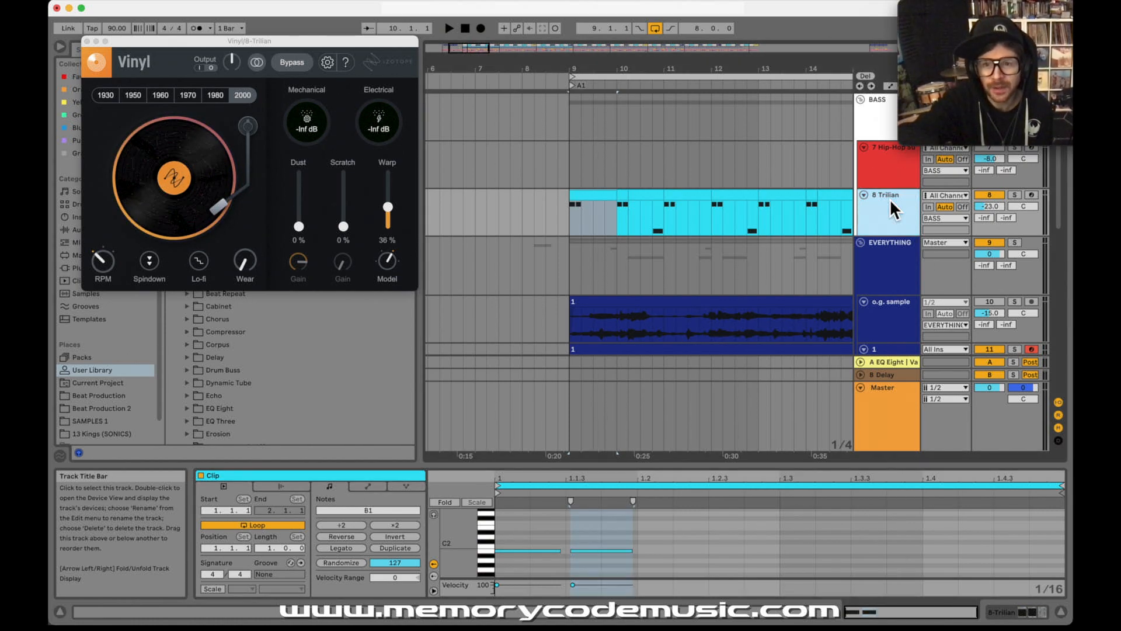
pyautogui.click(581, 196)
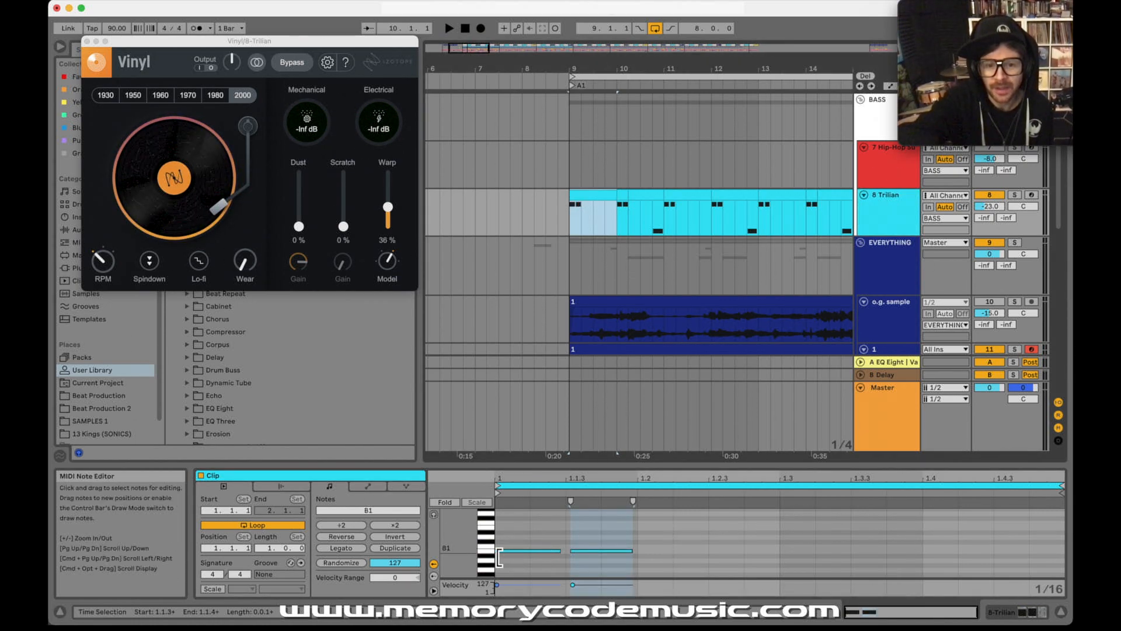
pyautogui.click(493, 555)
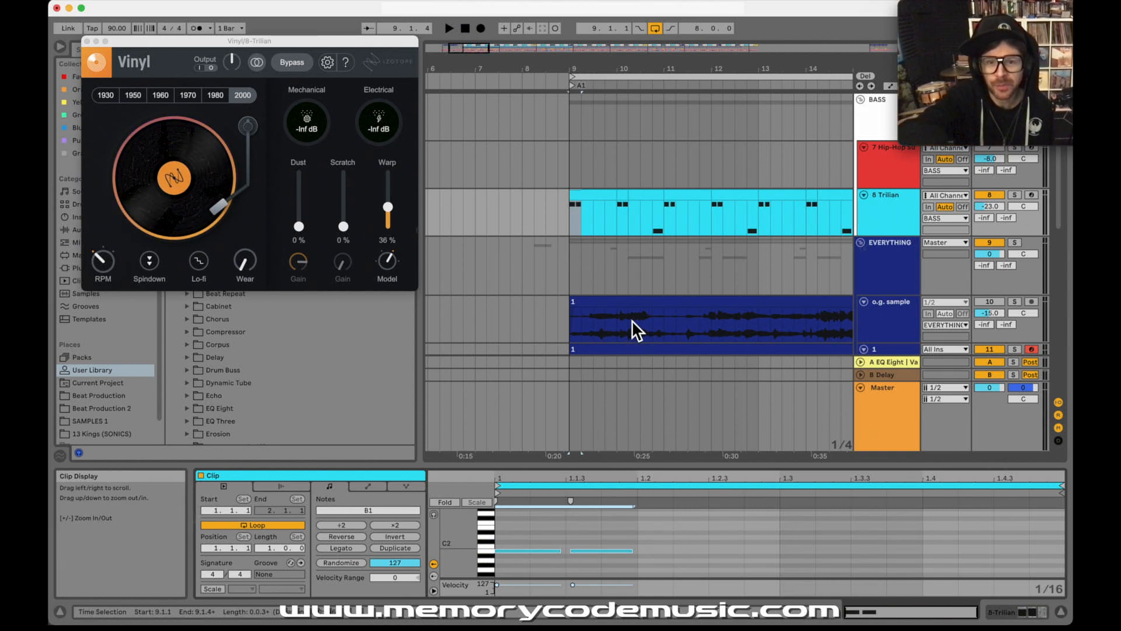
pyautogui.click(653, 229)
pyautogui.click(649, 195)
pyautogui.scroll(-1, 820, 565)
pyautogui.click(916, 552)
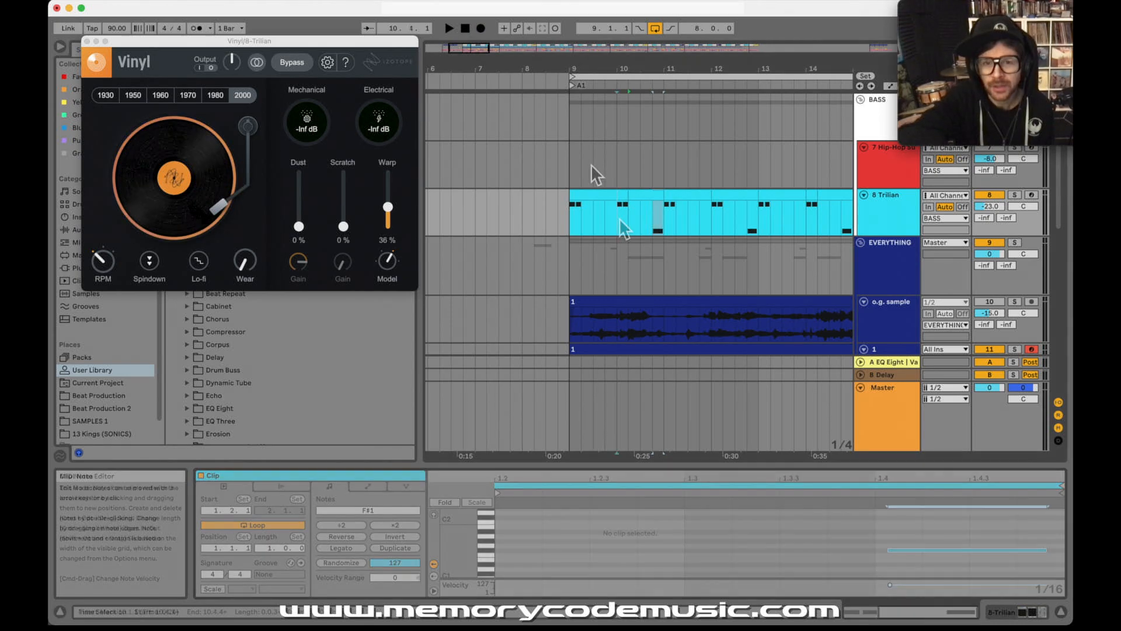
pyautogui.click(573, 225)
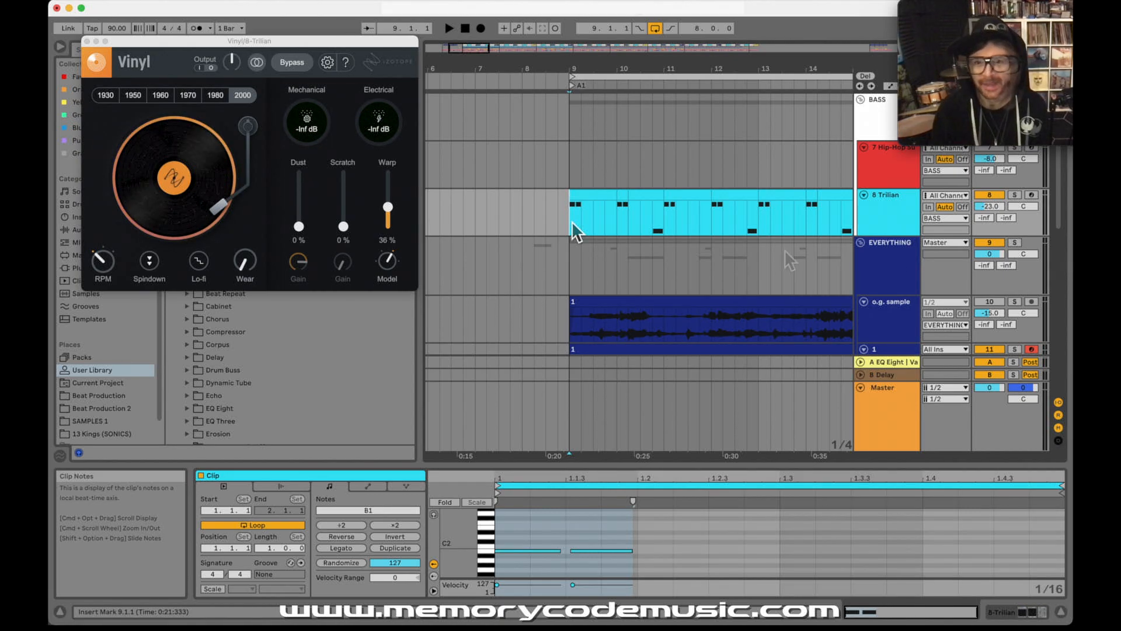
# Step: Show the kick clip's notes at bar 9 and play the full arrangement from 9.1.1
pyautogui.scroll(5, 773, 252)
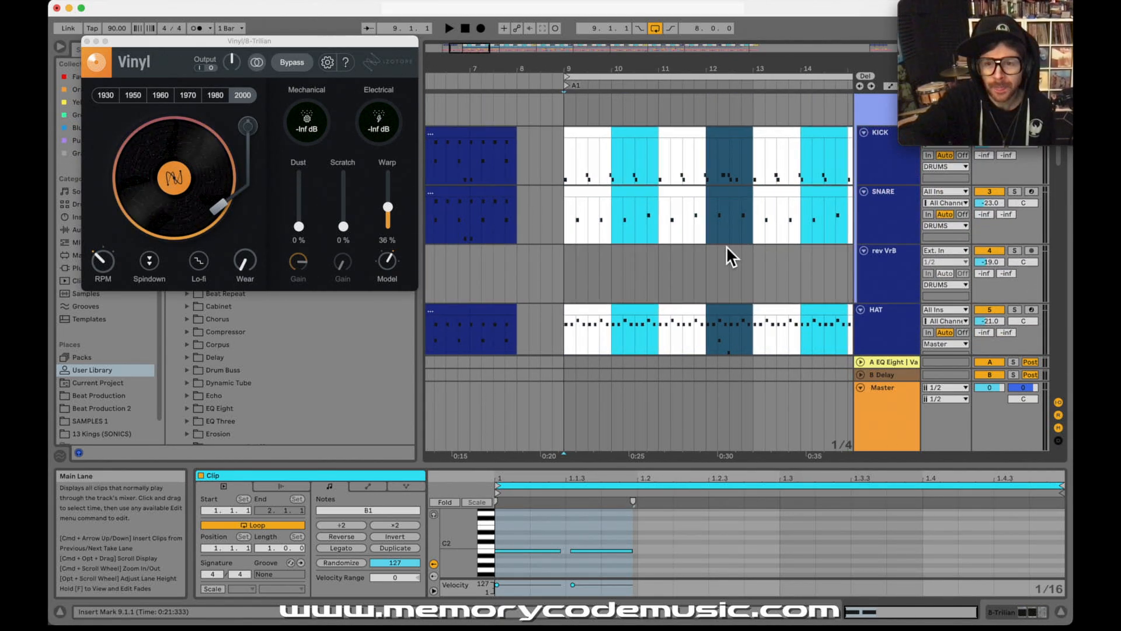
pyautogui.click(565, 170)
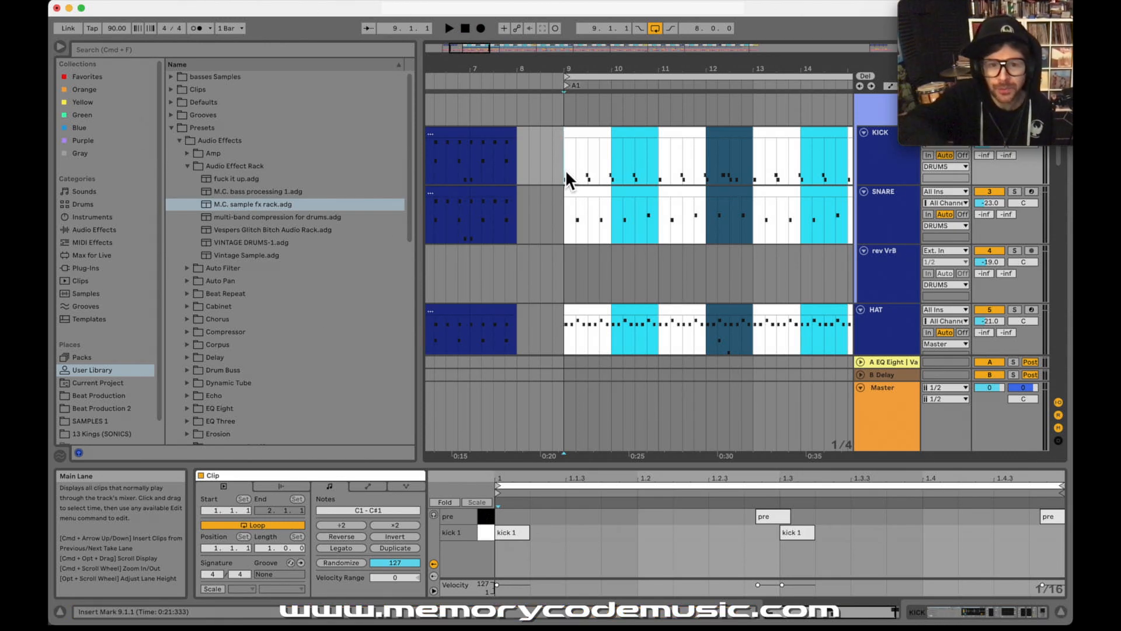
pyautogui.moveTo(591, 69); pyautogui.dragTo(583, 66)
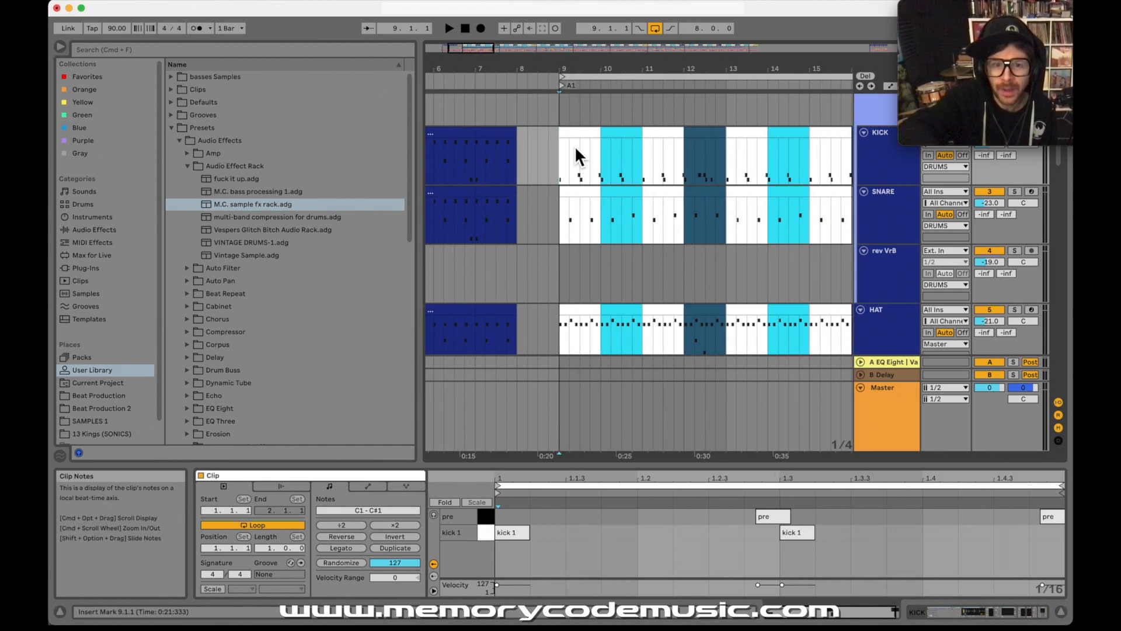
pyautogui.press('space')
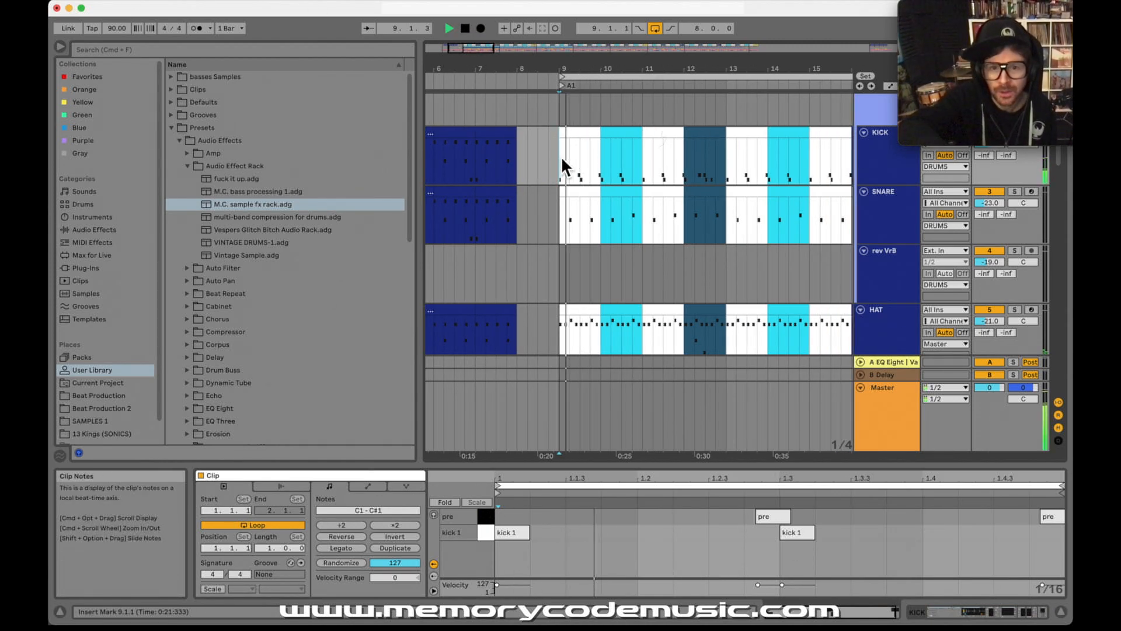
pyautogui.moveTo(608, 64); pyautogui.dragTo(602, 75)
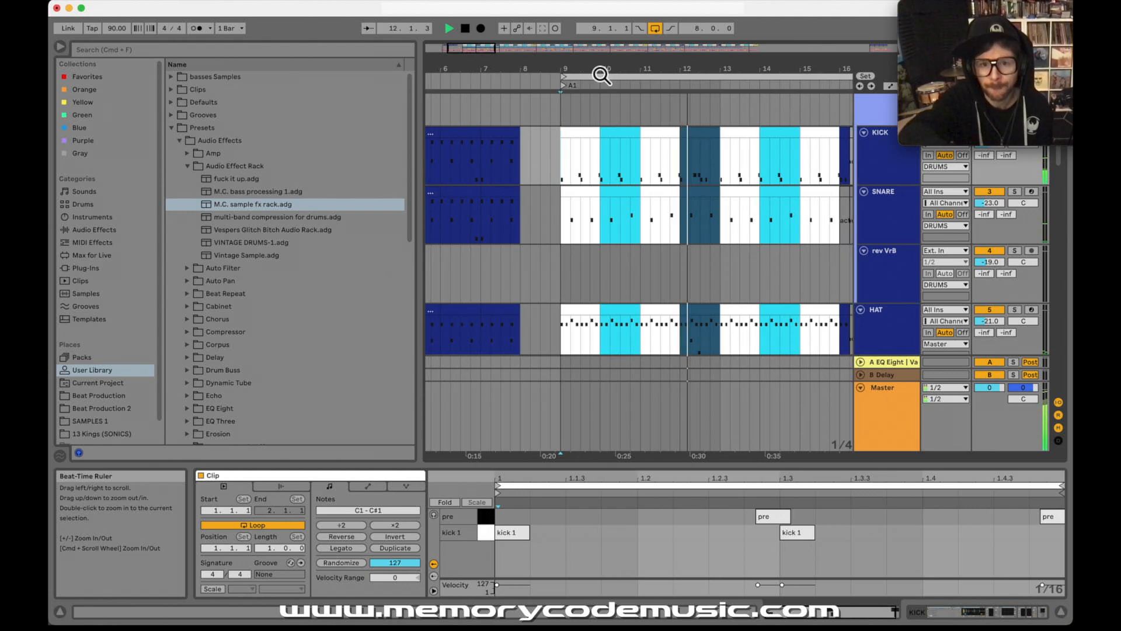
pyautogui.press('space')
# Step: Show track 1's drum rack of slices, solo the track, and briefly play it from 9.1.1
pyautogui.scroll(-5, 636, 262)
pyautogui.scroll(-5, 637, 257)
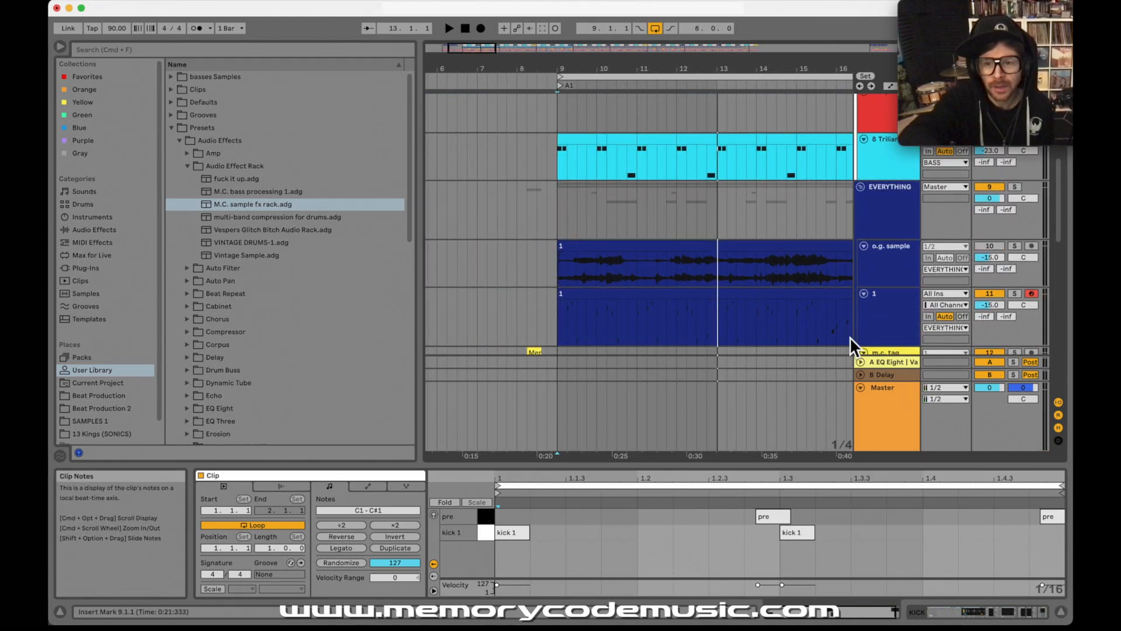
pyautogui.click(889, 301)
pyautogui.moveTo(570, 70); pyautogui.dragTo(578, 129)
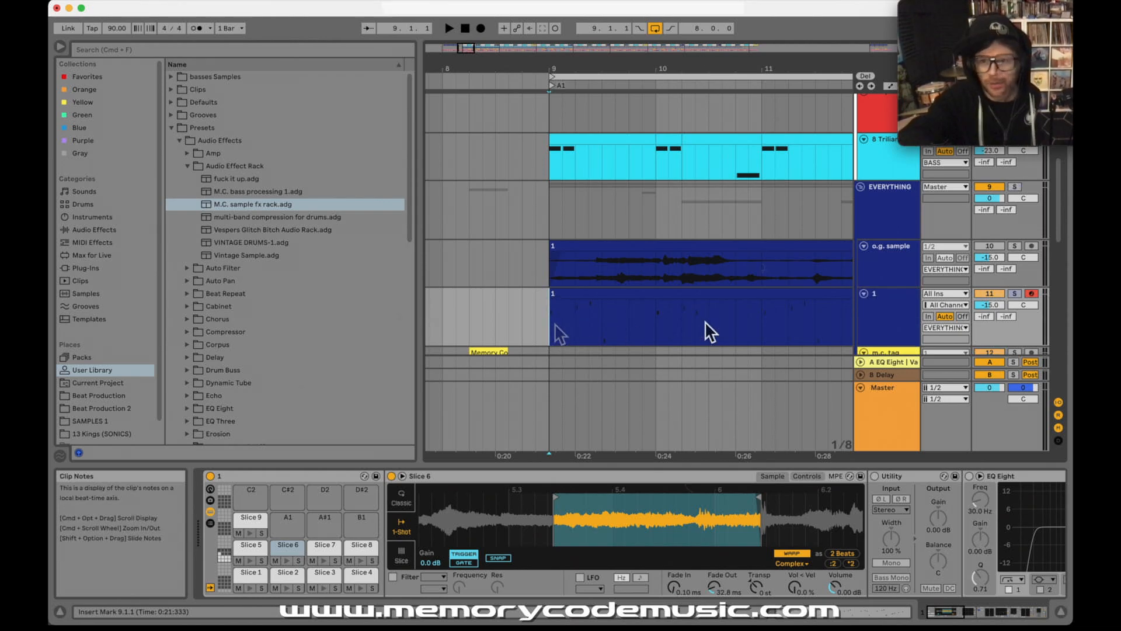
pyautogui.click(1015, 293)
pyautogui.press('space')
pyautogui.press('space')
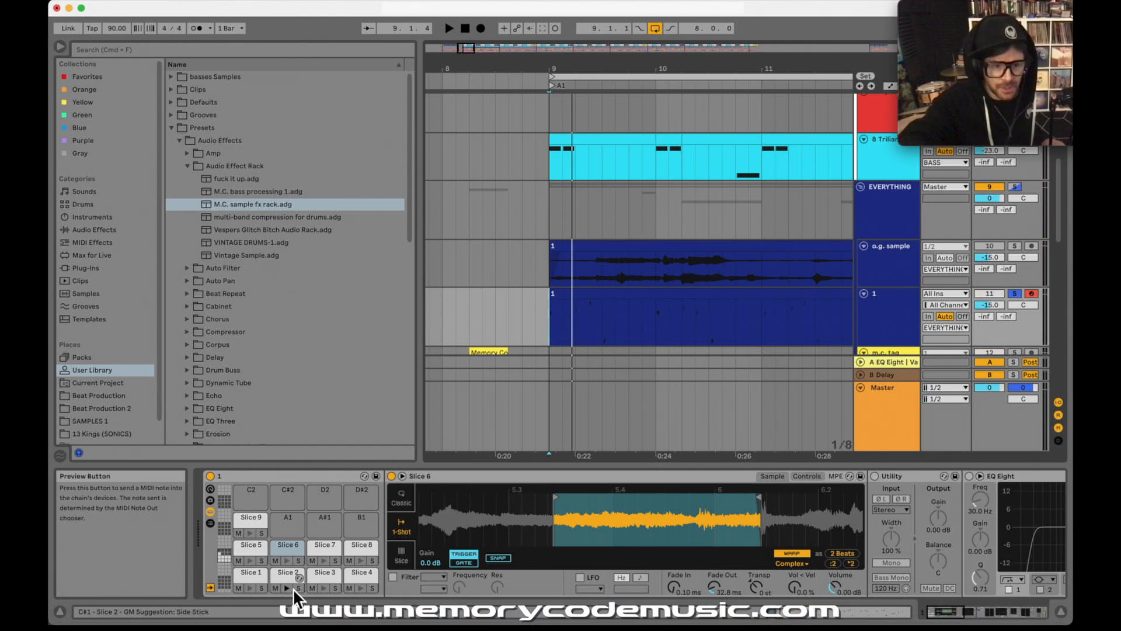
# Step: Trigger Slice 1 and examine its sample region and Warp settings
pyautogui.press('a')
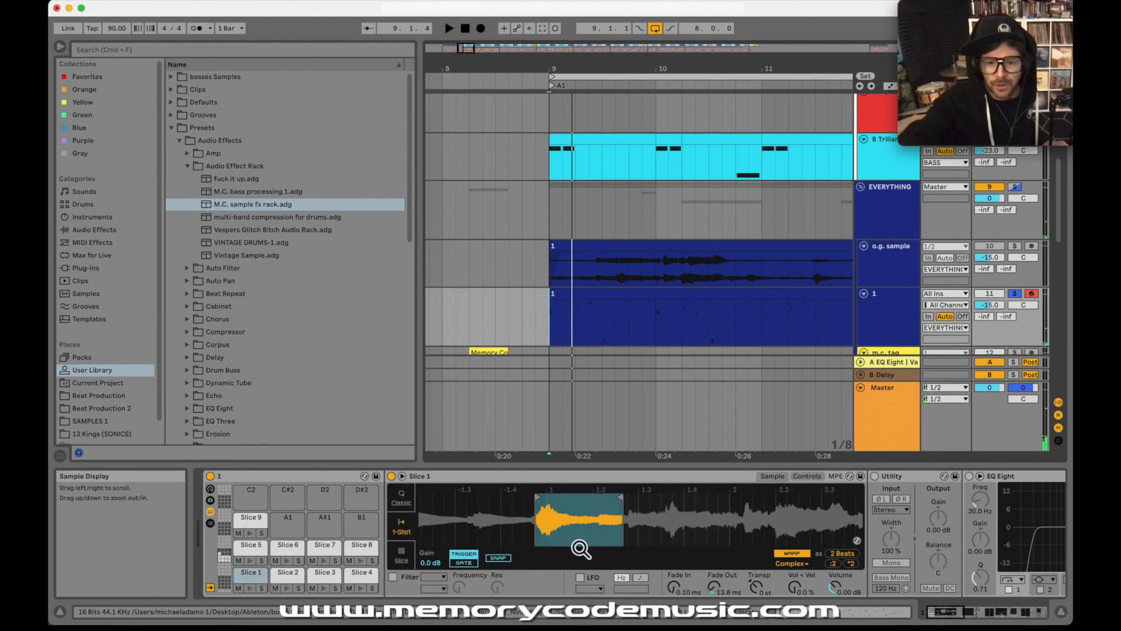
pyautogui.hscroll(5, 558, 576)
pyautogui.hscroll(-5, 559, 576)
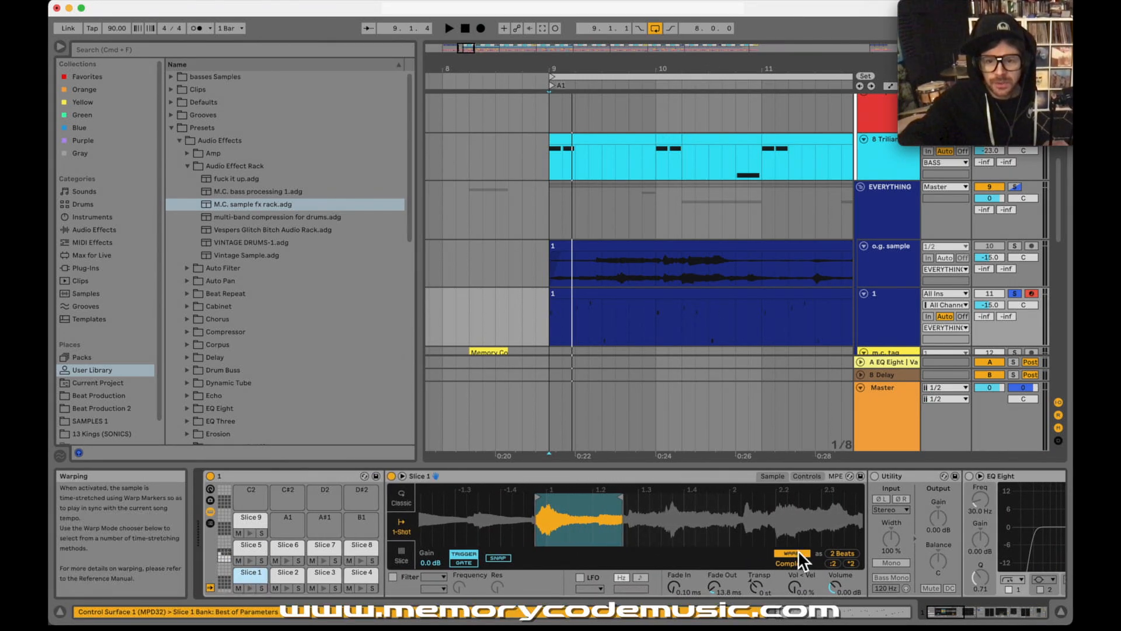
# Step: In Slice 1's EQ Eight, turn off band 1, turn on band 6 and boost it 15 dB at about 2.45 kHz
pyautogui.hscroll(3, 889, 538)
pyautogui.hscroll(3, 984, 545)
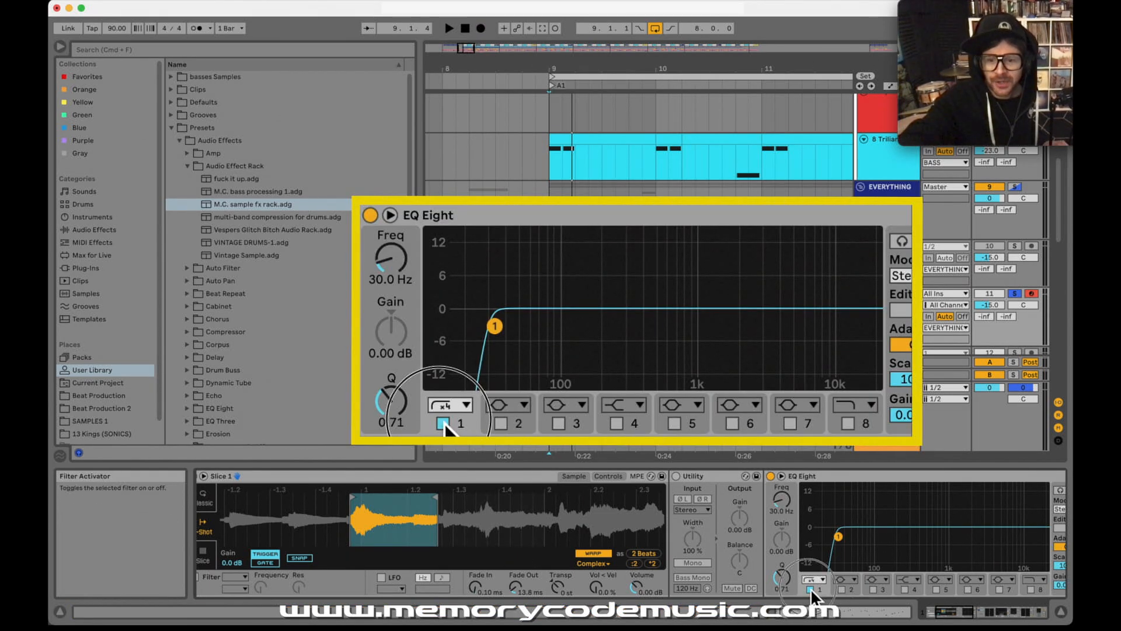
pyautogui.click(811, 588)
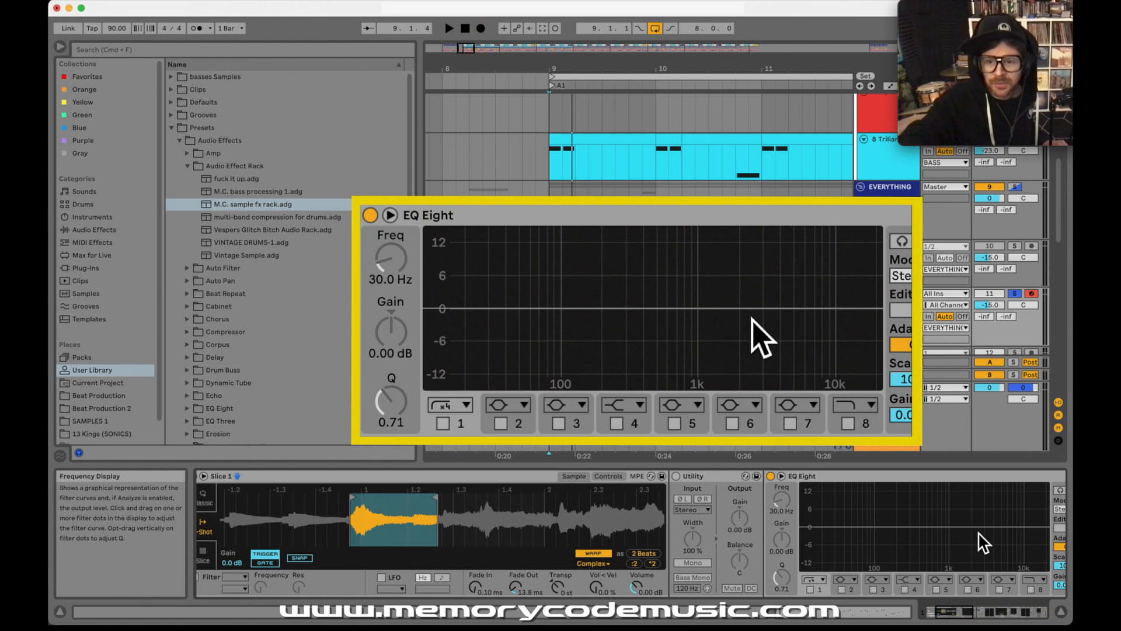
pyautogui.click(972, 591)
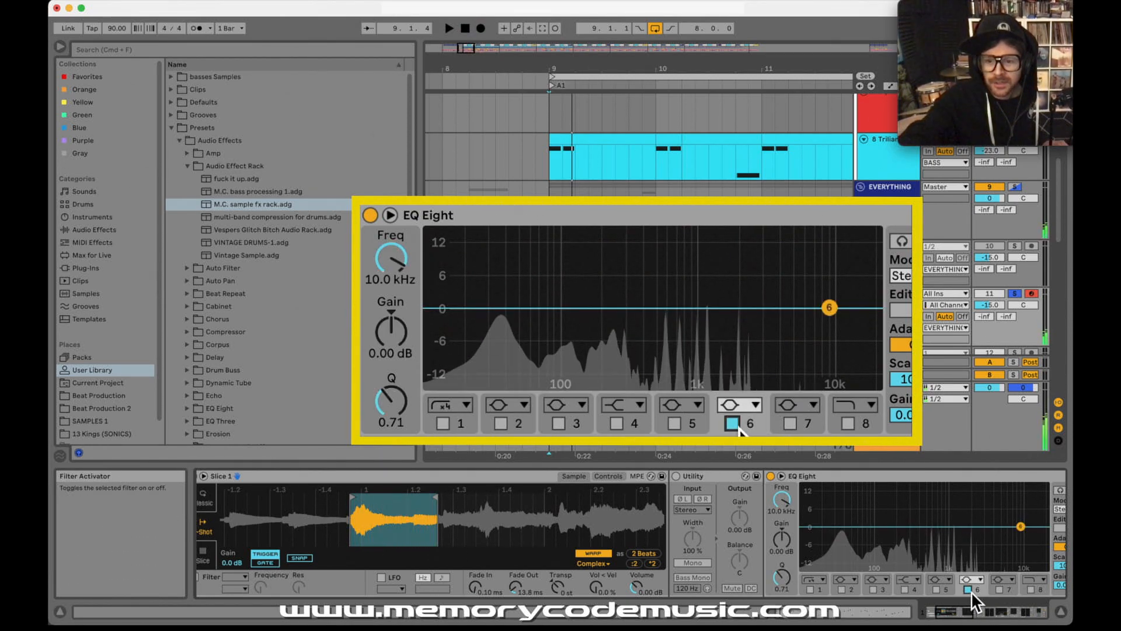
pyautogui.moveTo(1025, 531); pyautogui.dragTo(977, 486)
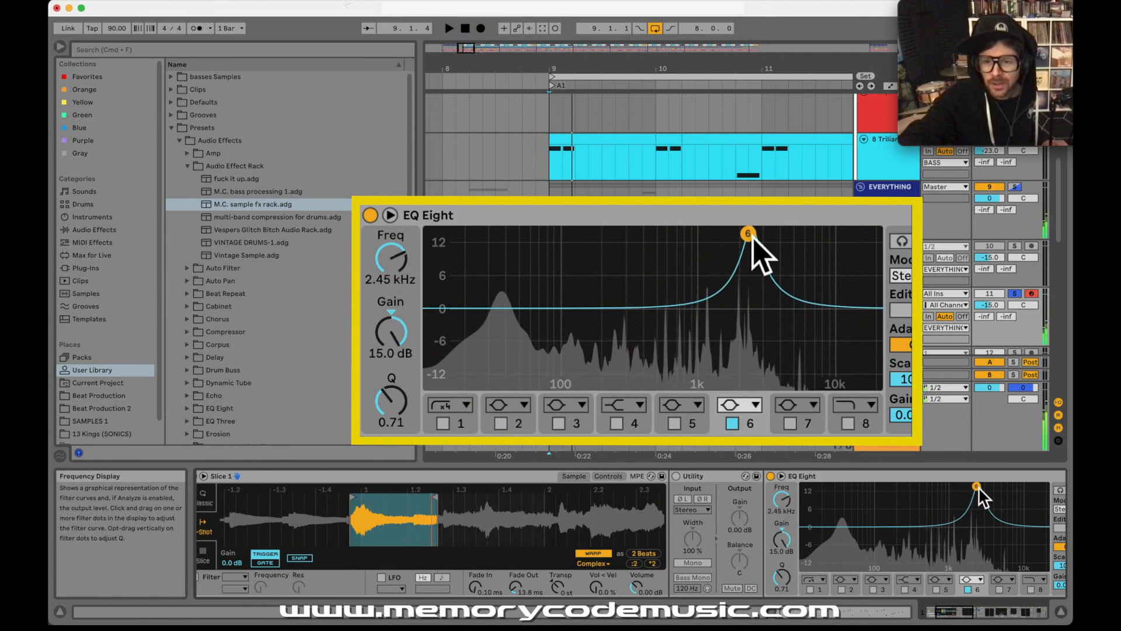
# Step: Set Slice 1's EQ band 6 to about 2.40 kHz with a Q of 5.45 and a gain of about -4.05 dB
pyautogui.click(788, 573)
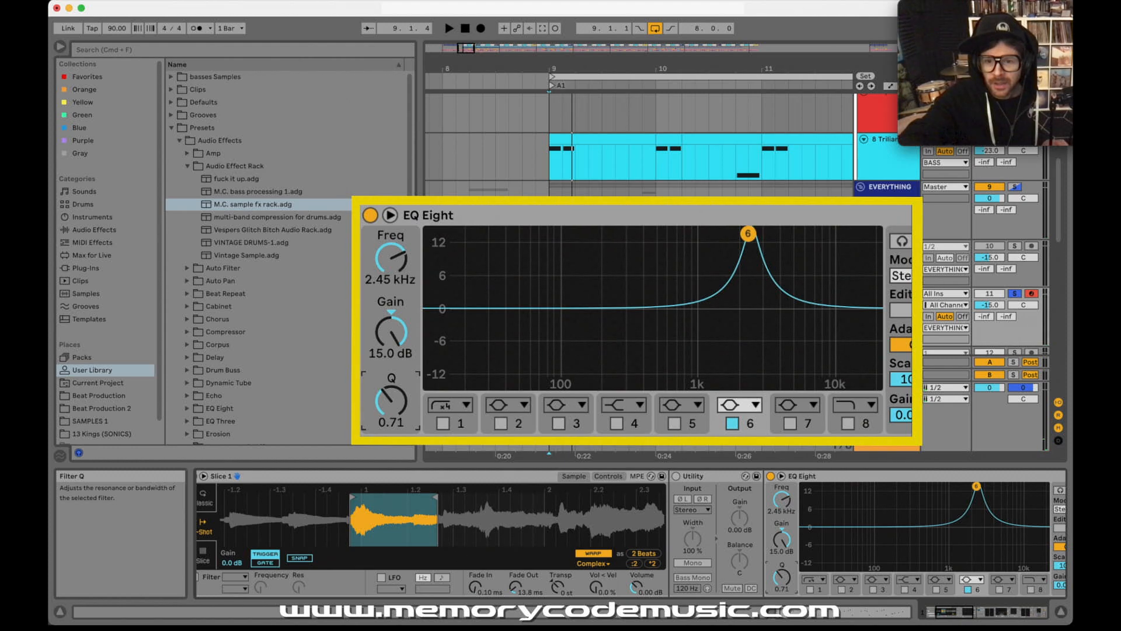
pyautogui.moveTo(788, 574); pyautogui.dragTo(788, 549)
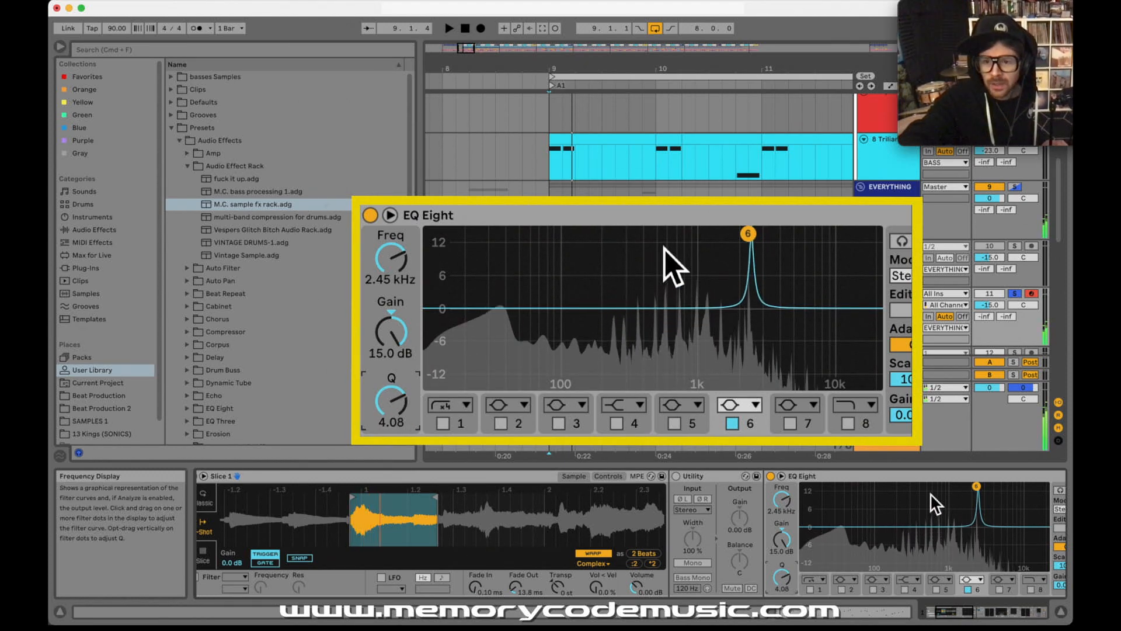
pyautogui.moveTo(975, 486); pyautogui.dragTo(976, 486)
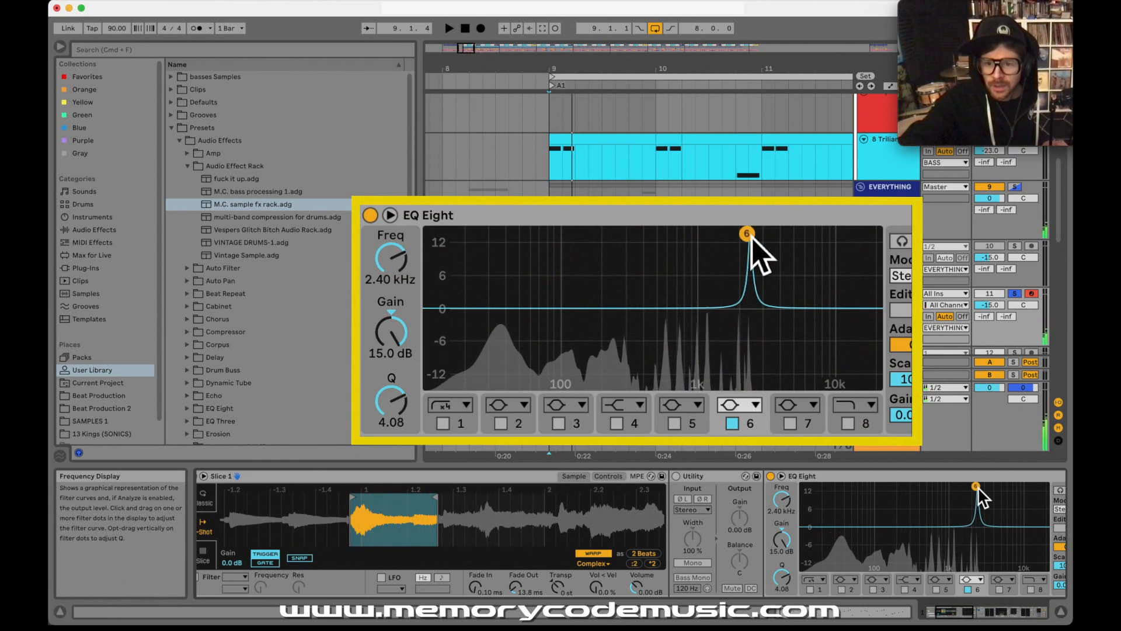
pyautogui.click(391, 406)
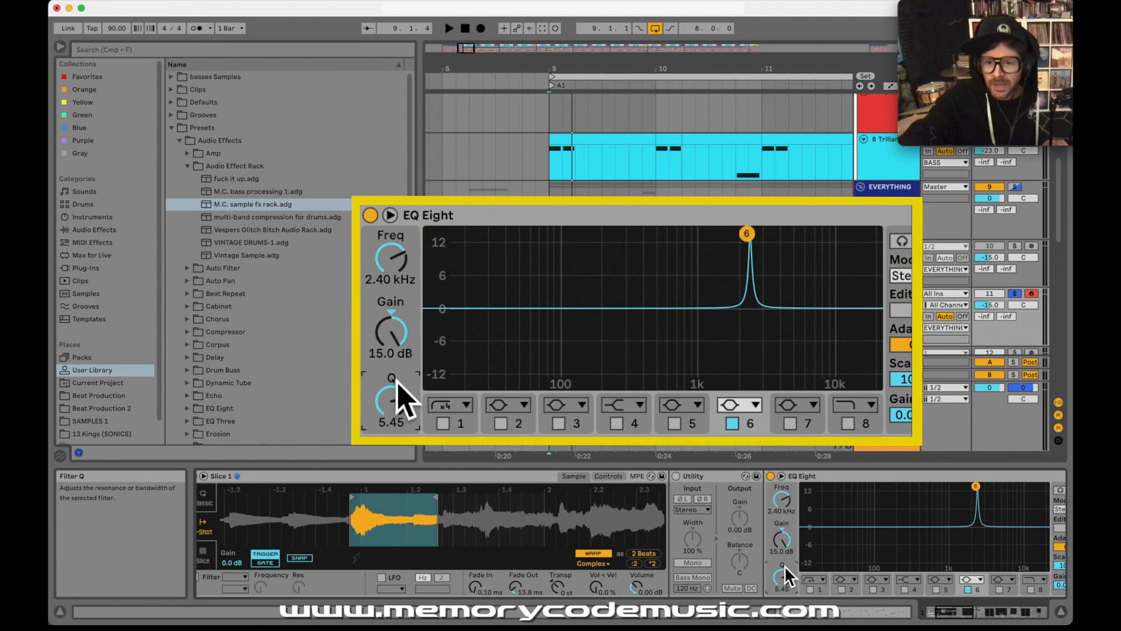
pyautogui.moveTo(391, 331); pyautogui.dragTo(392, 370)
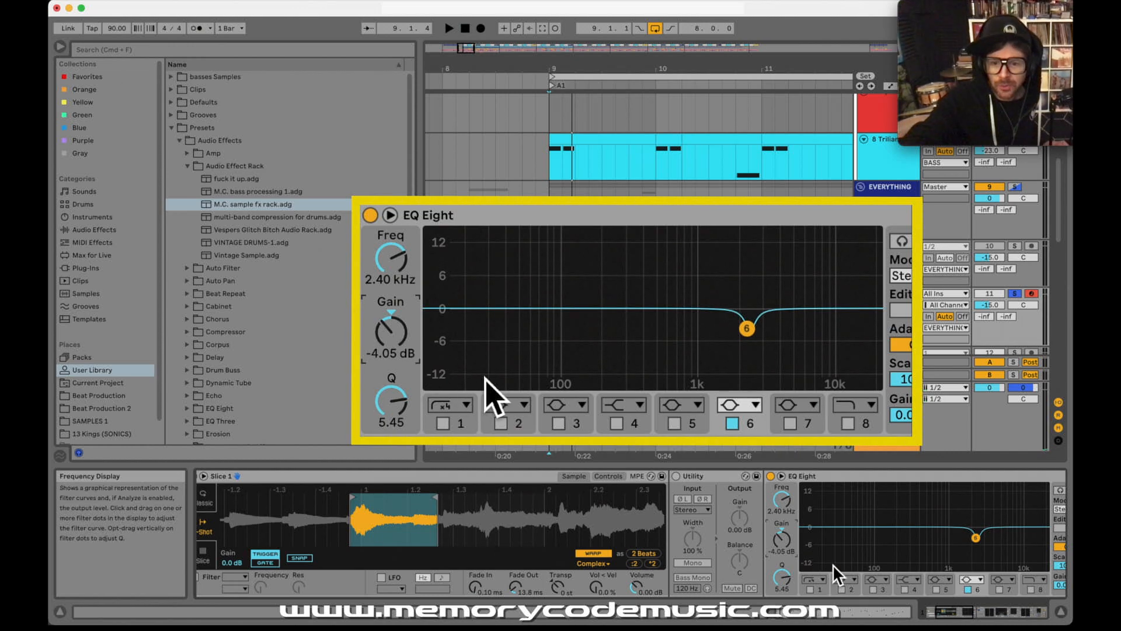
# Step: Select Slice 8 in the drum rack, turn on its EQ Eight and deactivate band 1
pyautogui.hscroll(-5, 776, 581)
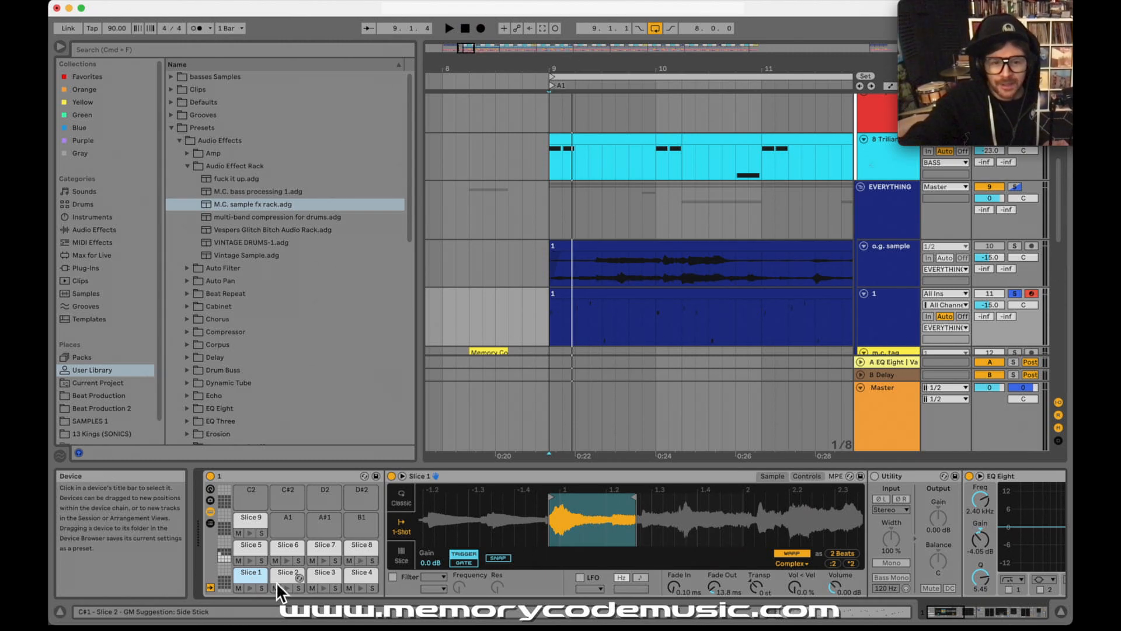
pyautogui.click(354, 546)
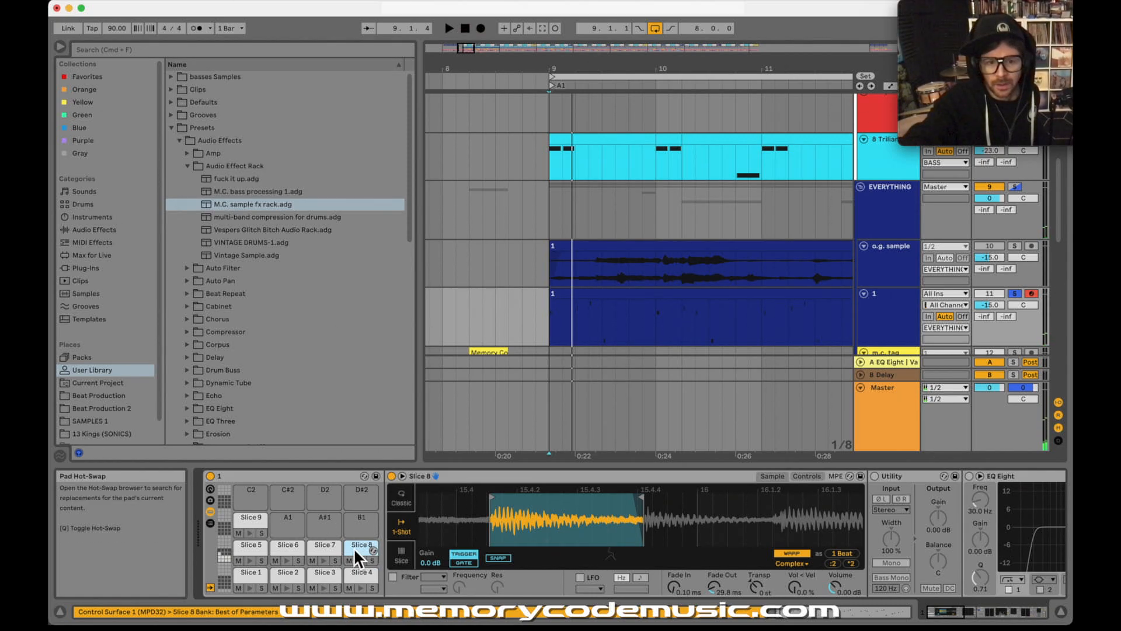
pyautogui.hscroll(4, 557, 582)
pyautogui.hscroll(3, 556, 581)
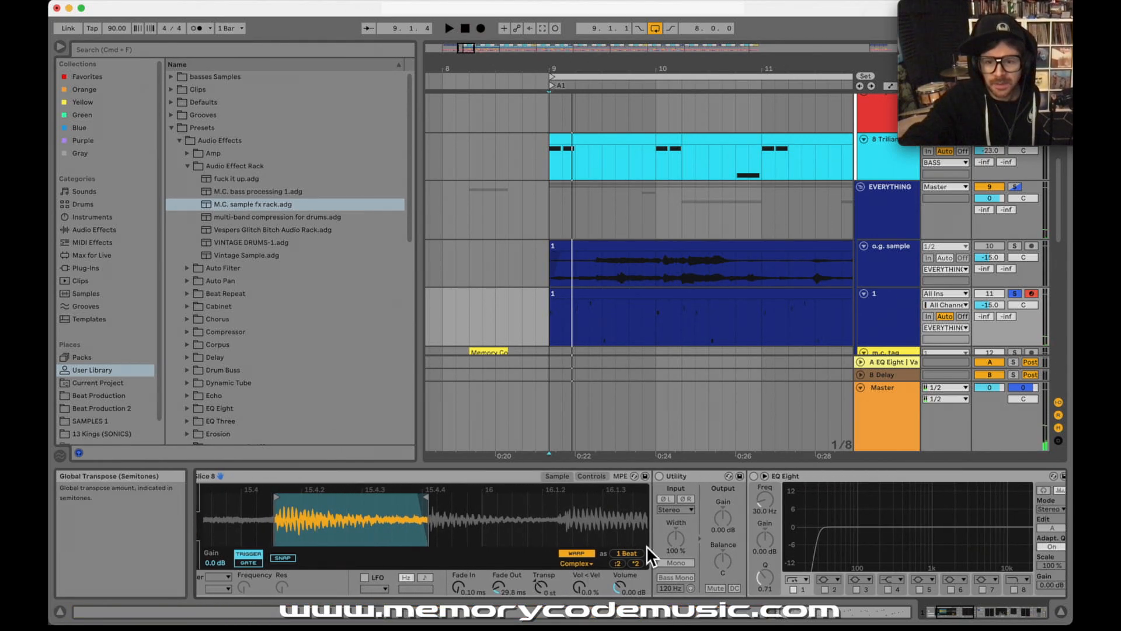
pyautogui.click(755, 477)
pyautogui.click(793, 590)
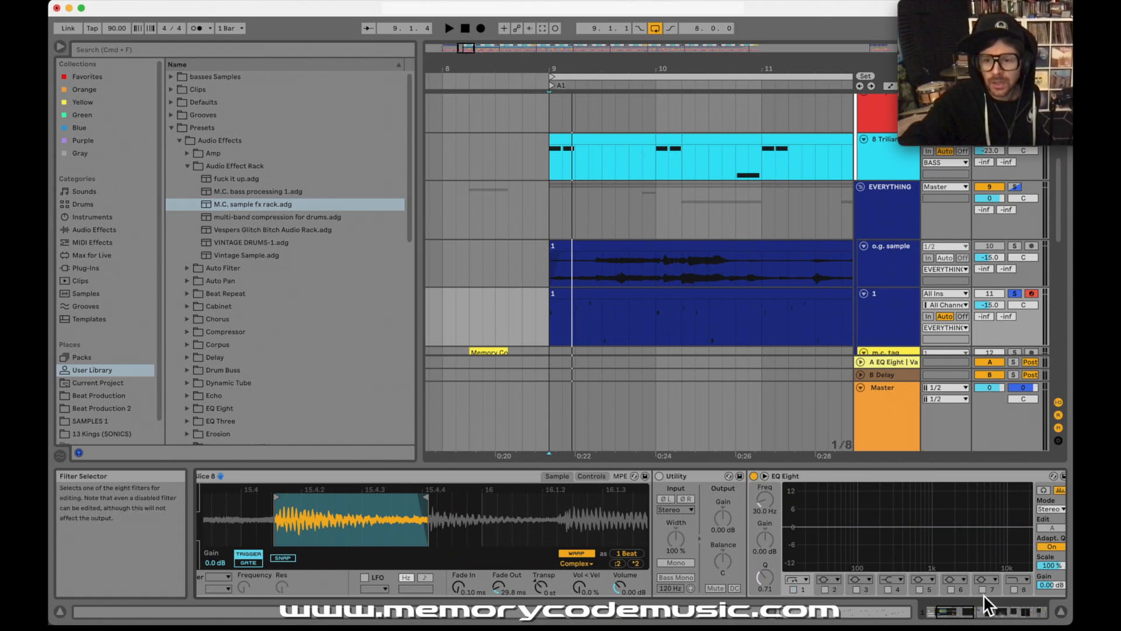
# Step: Turn on band 7 in Slice 8's EQ Eight, boost it 13 dB at about 2.40 kHz and narrow its Q
pyautogui.click(983, 590)
pyautogui.moveTo(983, 527); pyautogui.dragTo(960, 491)
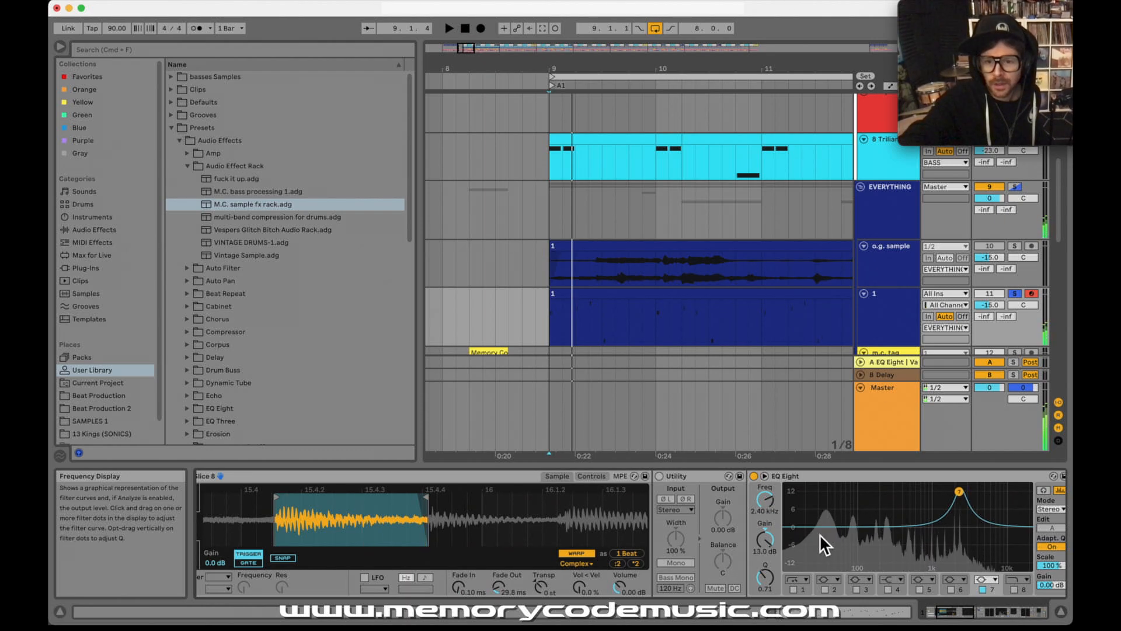
pyautogui.moveTo(769, 578); pyautogui.dragTo(771, 539)
# Step: On Slice 9, enable EQ Eight with only band 7 active at about 2.25 kHz, -2.14 dB gain and a Q of 3.46
pyautogui.hscroll(-5, 752, 546)
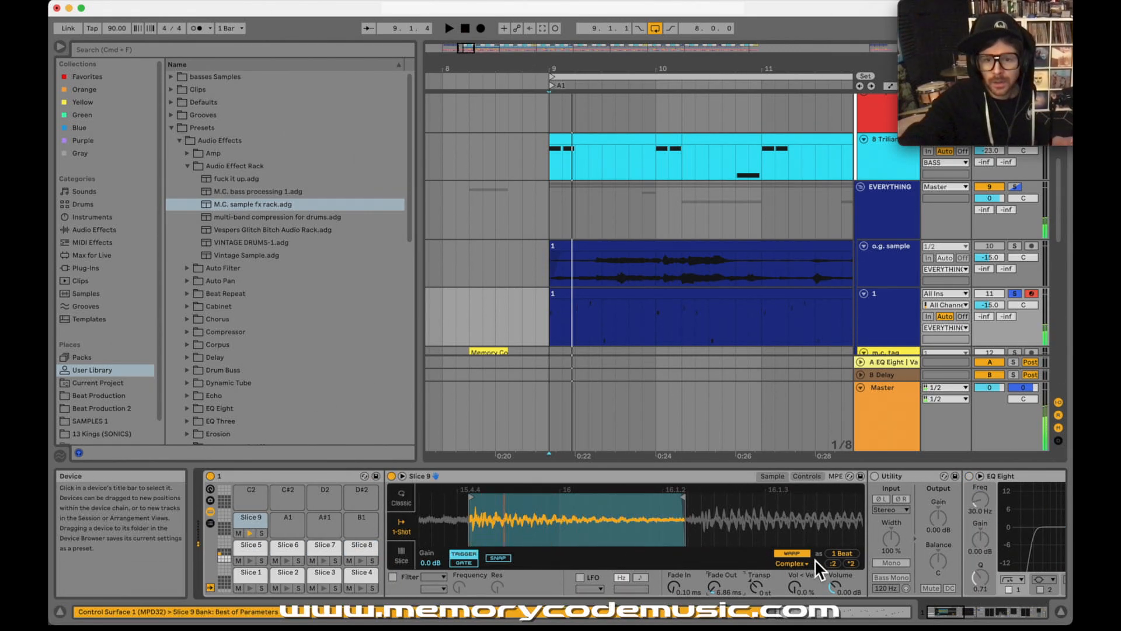
pyautogui.hscroll(5, 909, 542)
pyautogui.click(750, 477)
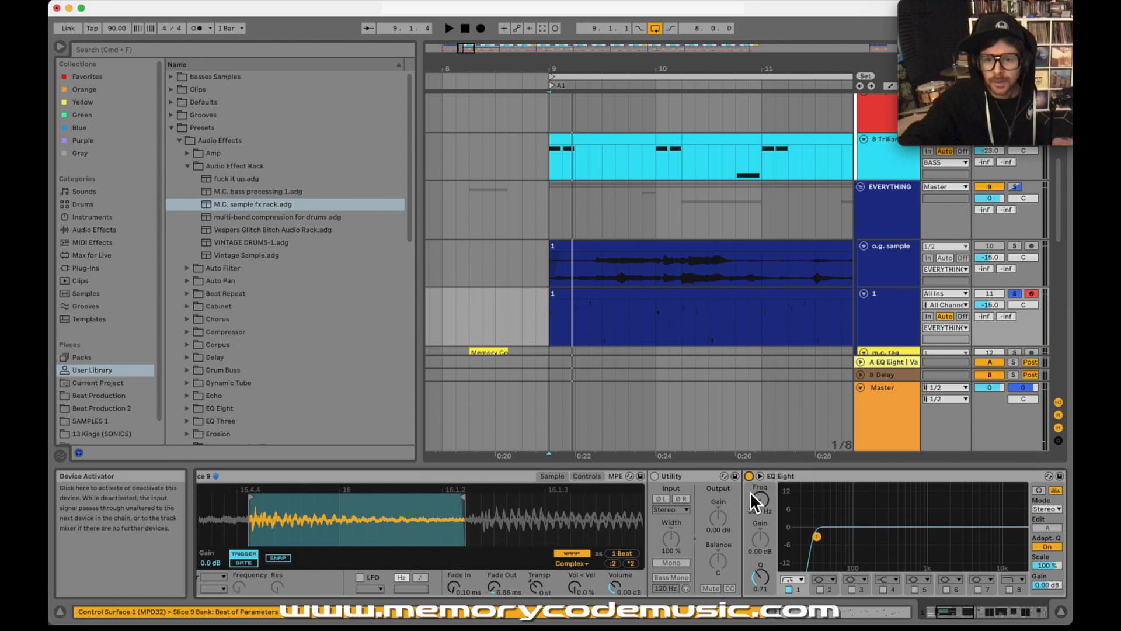
pyautogui.click(979, 590)
pyautogui.moveTo(978, 527); pyautogui.dragTo(953, 493)
pyautogui.moveTo(761, 577); pyautogui.dragTo(761, 602)
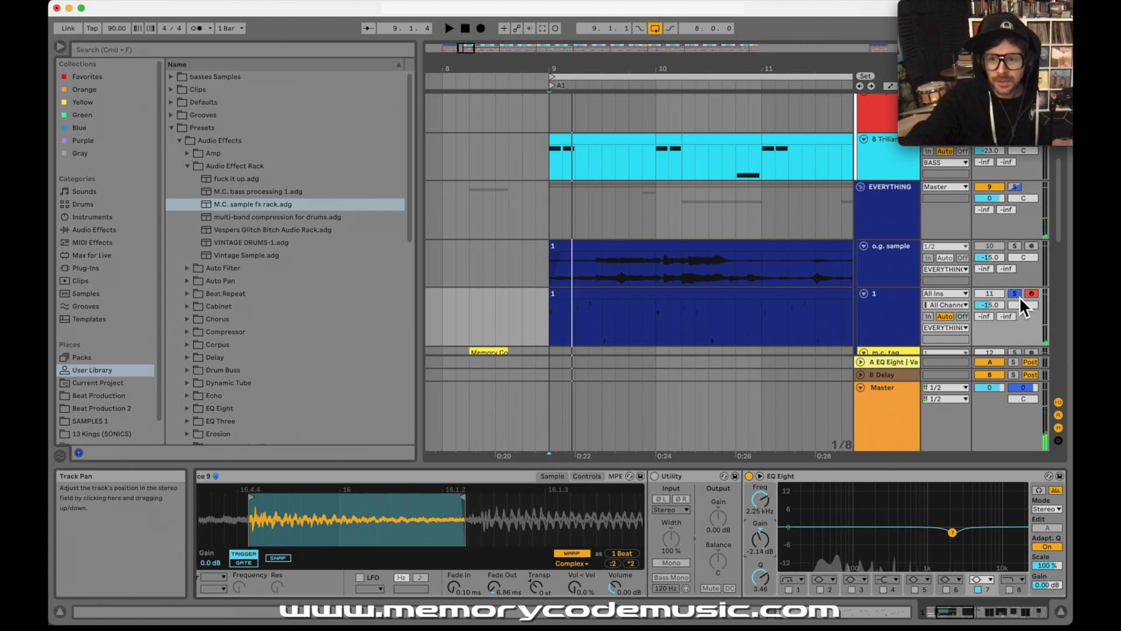
# Step: Unsolo track 1 and briefly play the full arrangement from 9.1.1
pyautogui.click(1017, 295)
pyautogui.moveTo(647, 67); pyautogui.dragTo(640, 49)
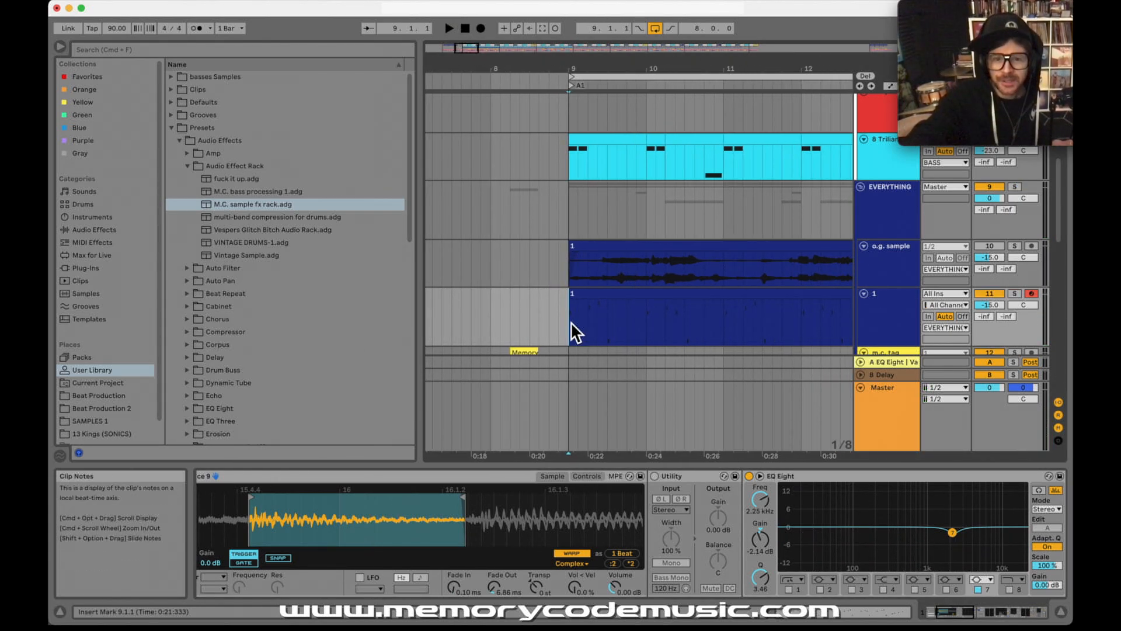
pyautogui.scroll(-2, 570, 321)
pyautogui.press('space')
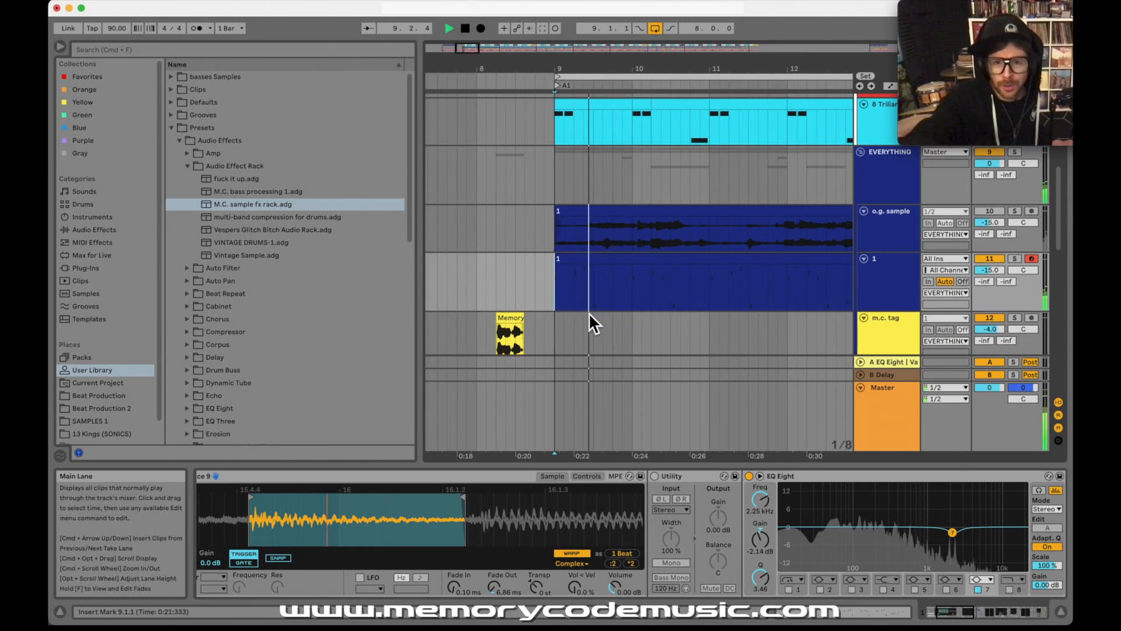
pyautogui.press('space')
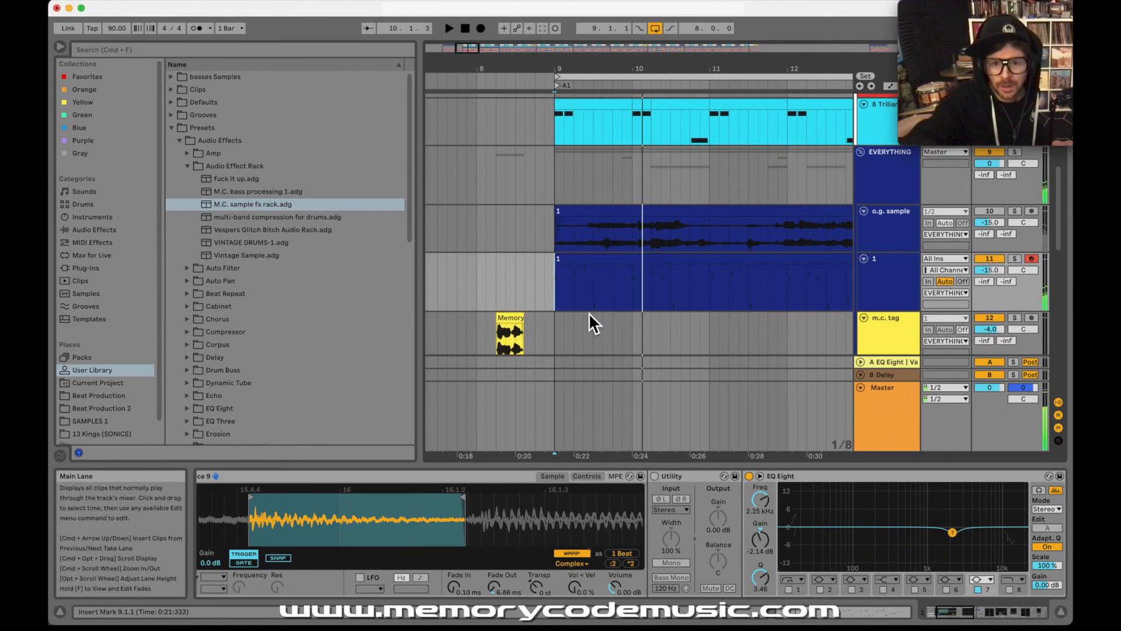
# Step: Highlight bar 9 of track 1's clip to examine the first one-bar phrase of the chop pattern
pyautogui.moveTo(669, 69); pyautogui.dragTo(611, 59)
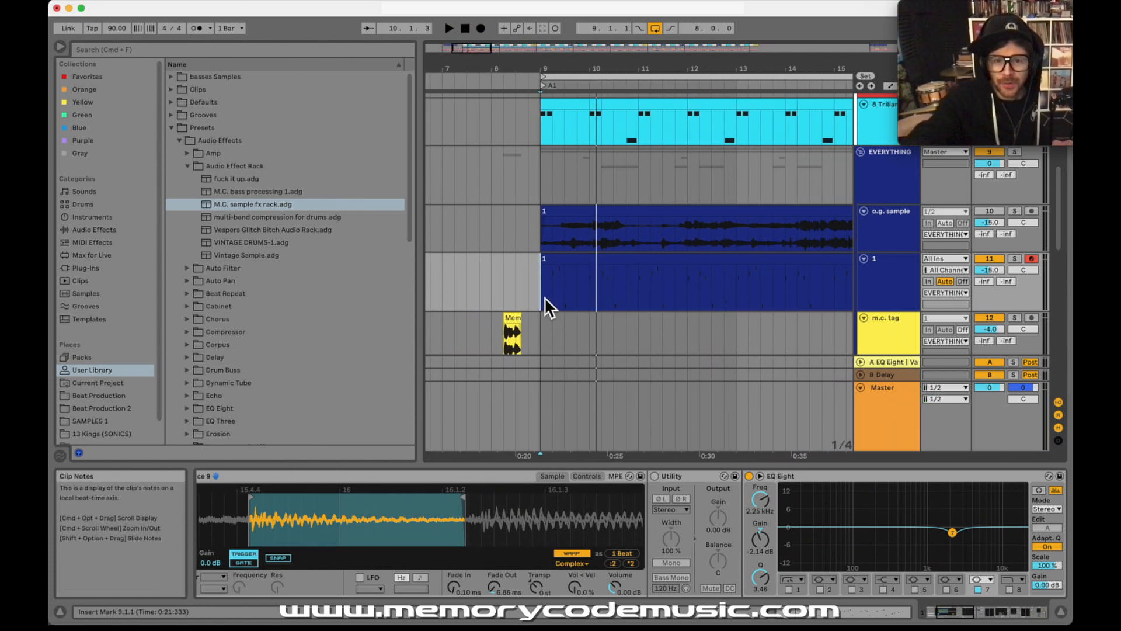
pyautogui.moveTo(545, 298); pyautogui.dragTo(582, 299)
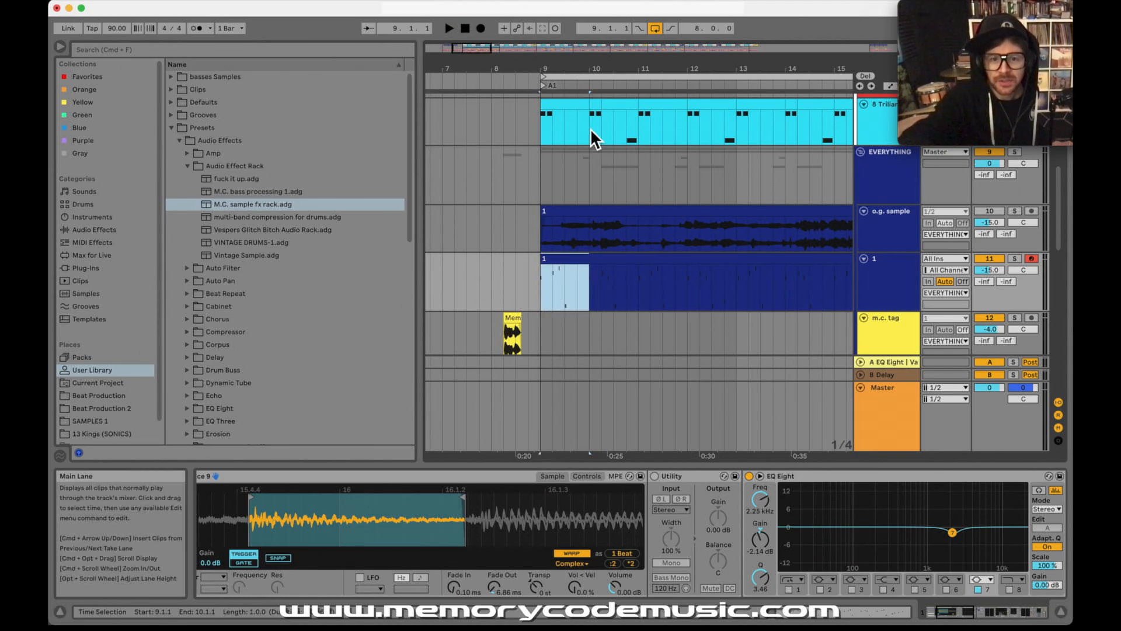
pyautogui.moveTo(577, 73); pyautogui.dragTo(559, 69)
pyautogui.moveTo(570, 289); pyautogui.dragTo(527, 283)
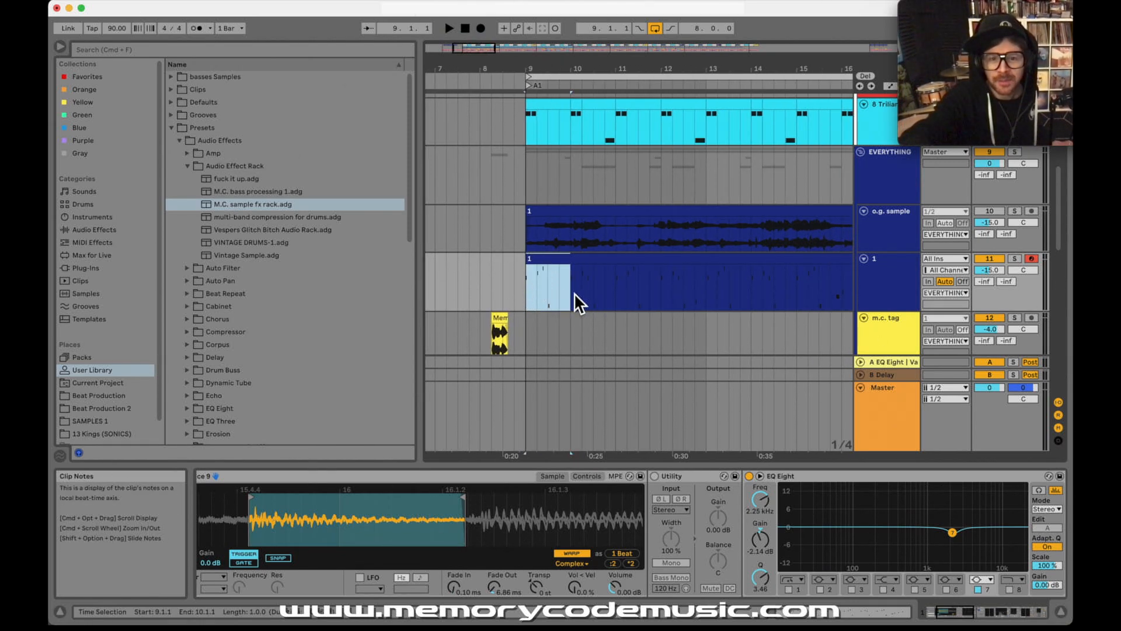
pyautogui.press('a')
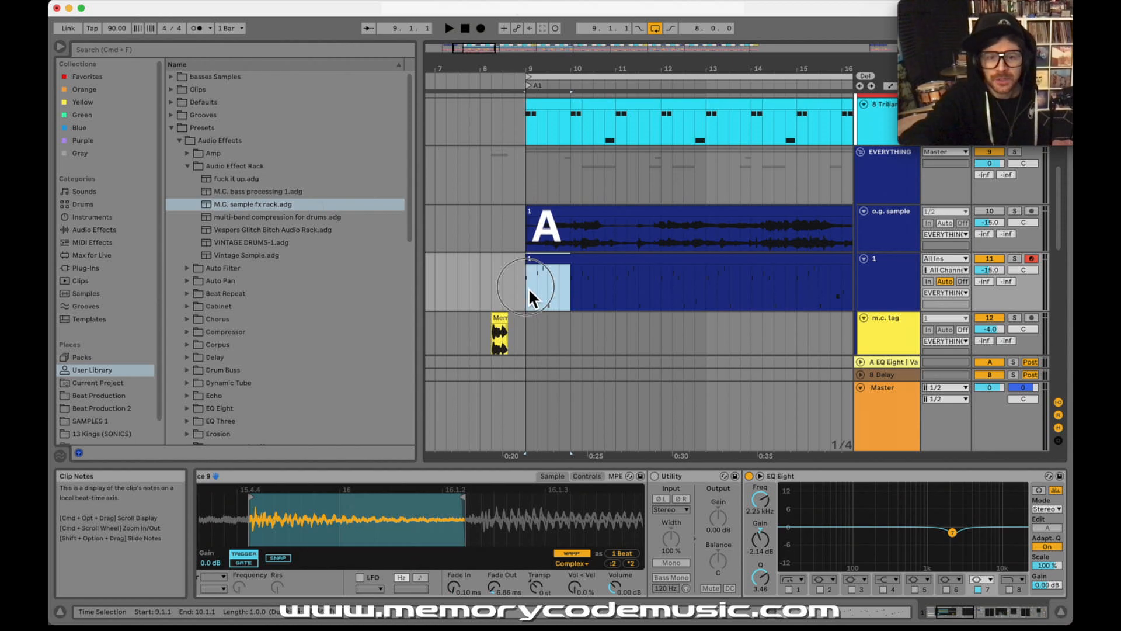
pyautogui.moveTo(566, 293); pyautogui.dragTo(527, 288)
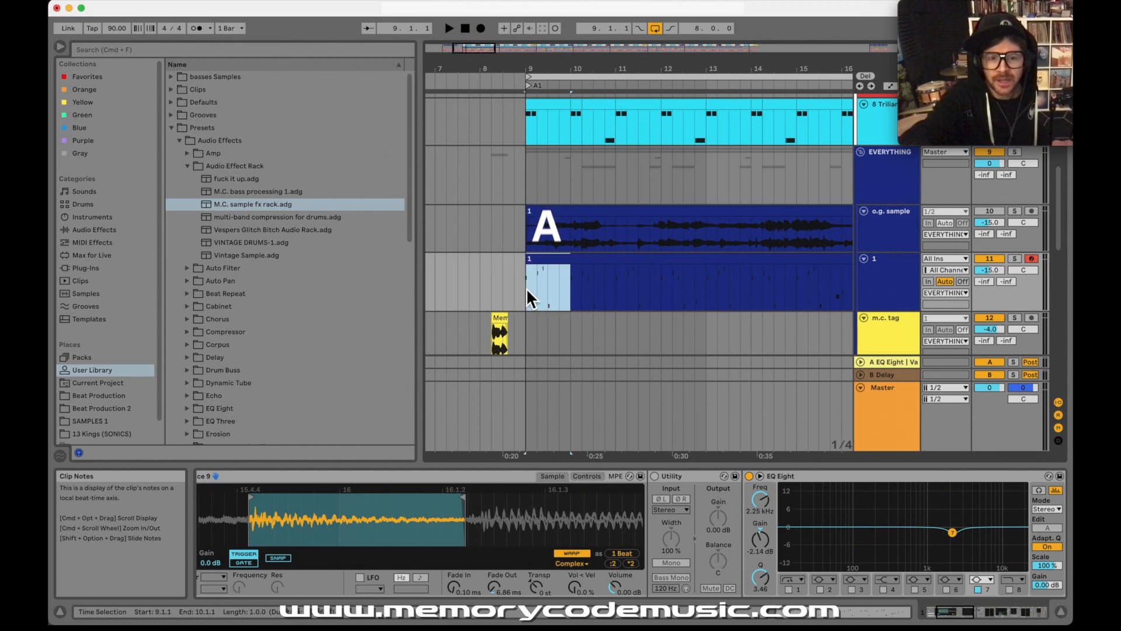
# Step: Highlight bars 10, 11 and 12 of track 1's clip one at a time to compare the following one-bar phrases
pyautogui.click(616, 292)
pyautogui.moveTo(617, 292); pyautogui.dragTo(573, 288)
pyautogui.press('b')
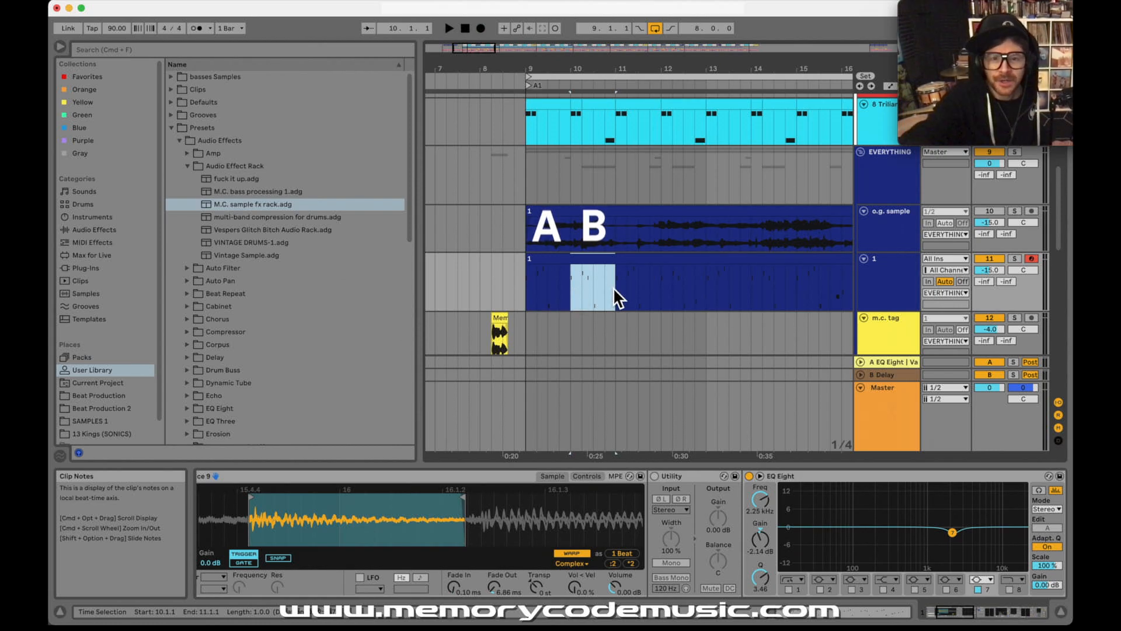
pyautogui.moveTo(660, 299); pyautogui.dragTo(620, 287)
pyautogui.press('a')
pyautogui.moveTo(706, 285); pyautogui.dragTo(668, 285)
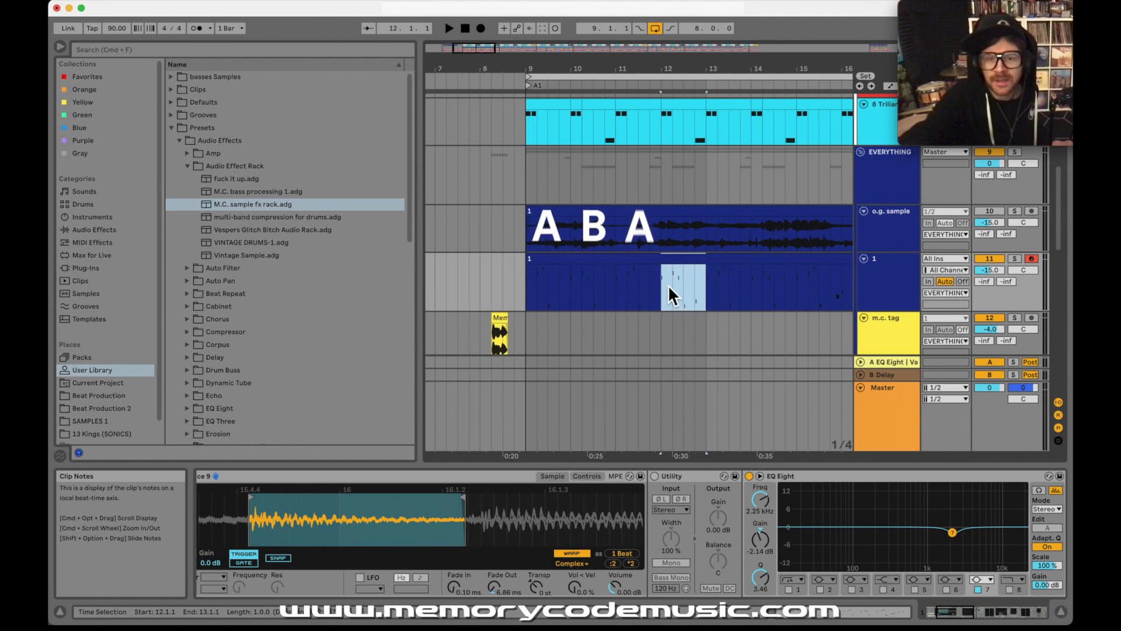
pyautogui.click(661, 292)
pyautogui.press('c')
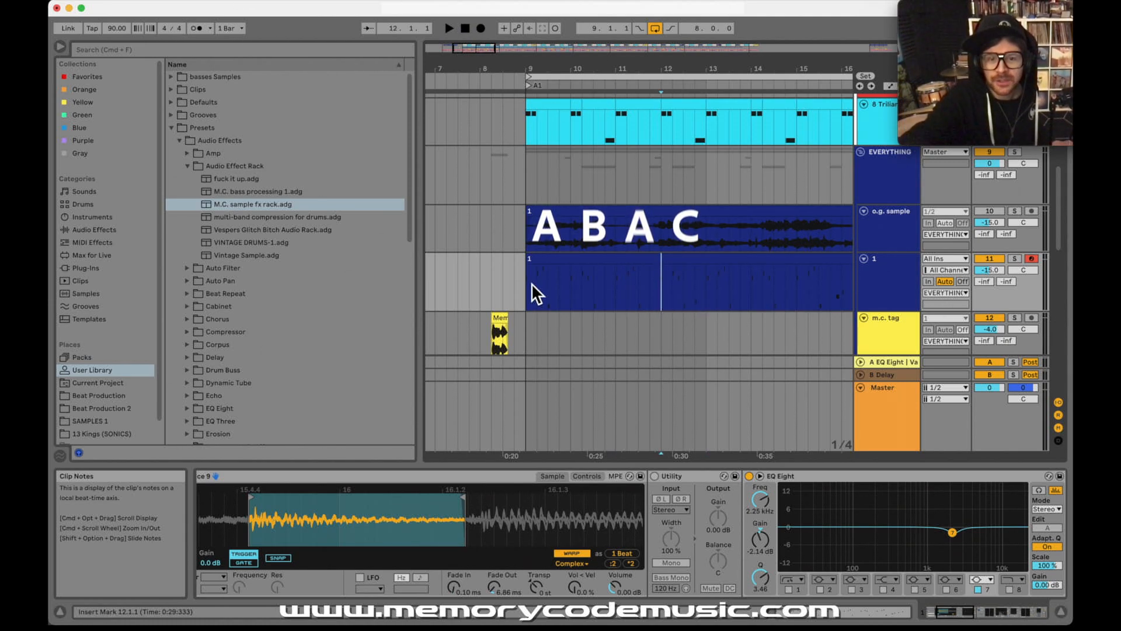
# Step: Show the whole A1 section and play its loop from 9.1.1, stopping once it starts over at bar 9
pyautogui.moveTo(598, 70)
pyautogui.mouseDown()
pyautogui.moveTo(598, 57)
pyautogui.moveTo(599, 73)
pyautogui.mouseUp()
pyautogui.click(559, 289)
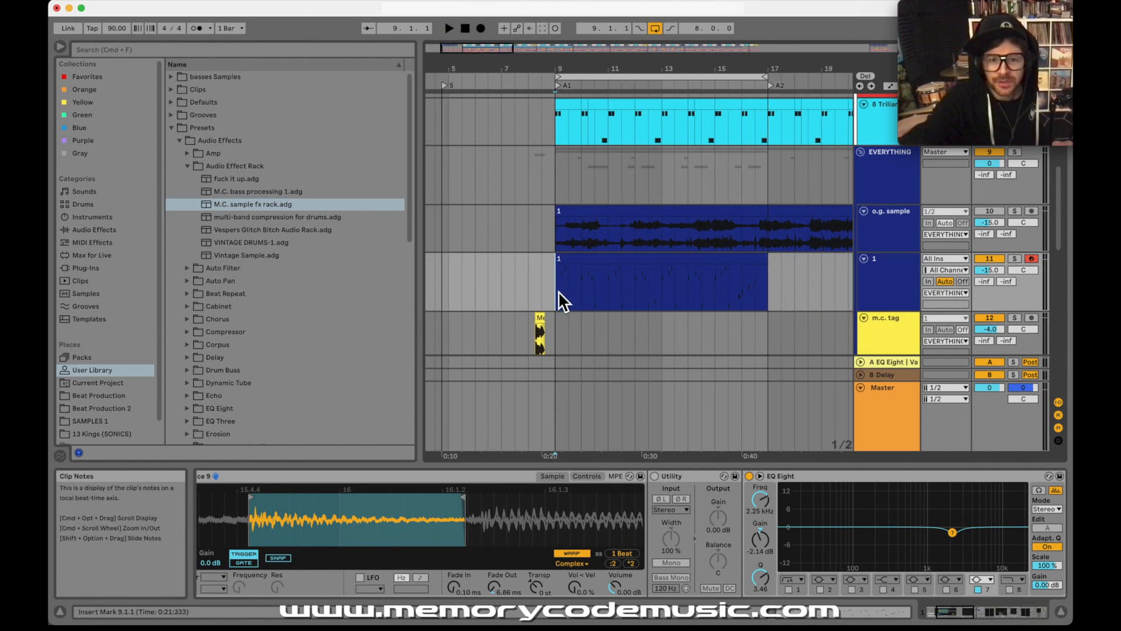
pyautogui.scroll(-1, 558, 291)
pyautogui.scroll(1, 558, 290)
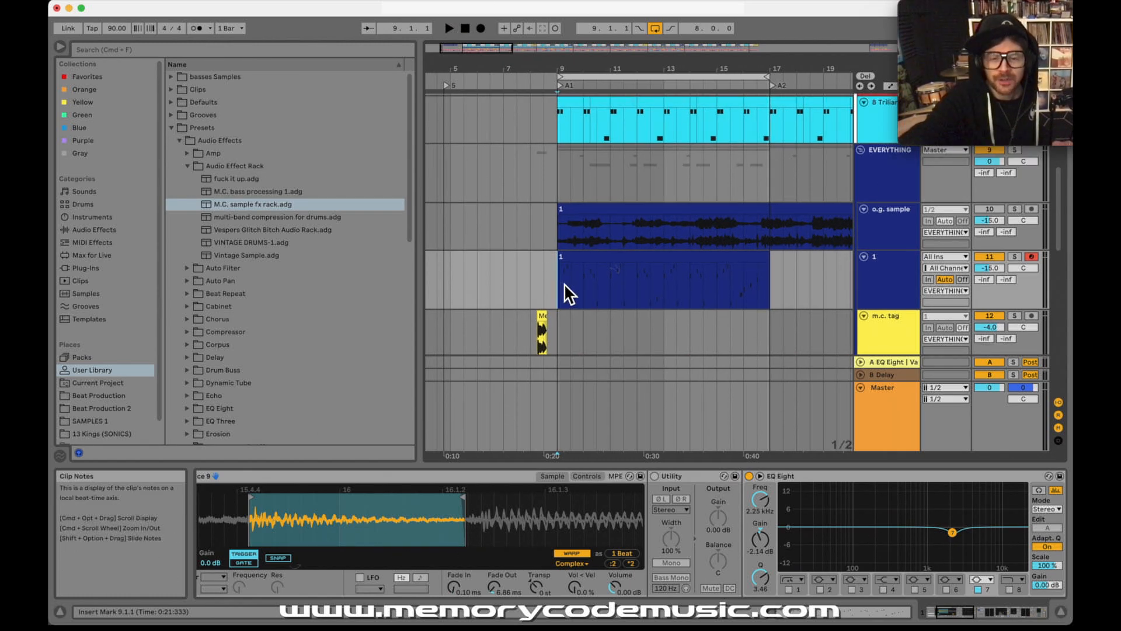
pyautogui.press('space')
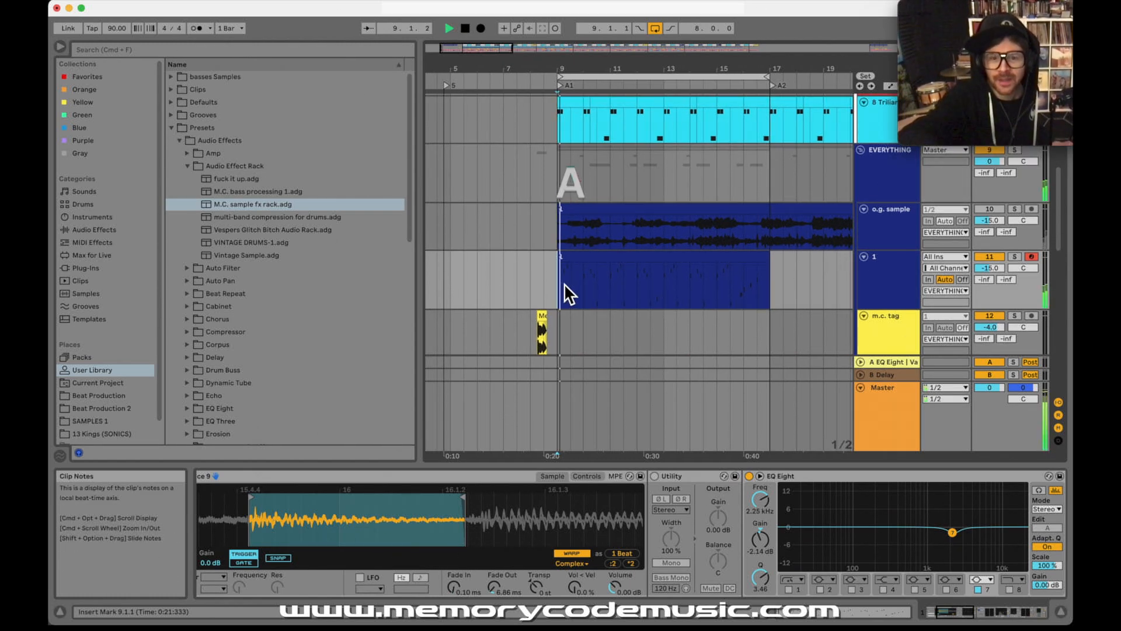
pyautogui.scroll(-2, 564, 282)
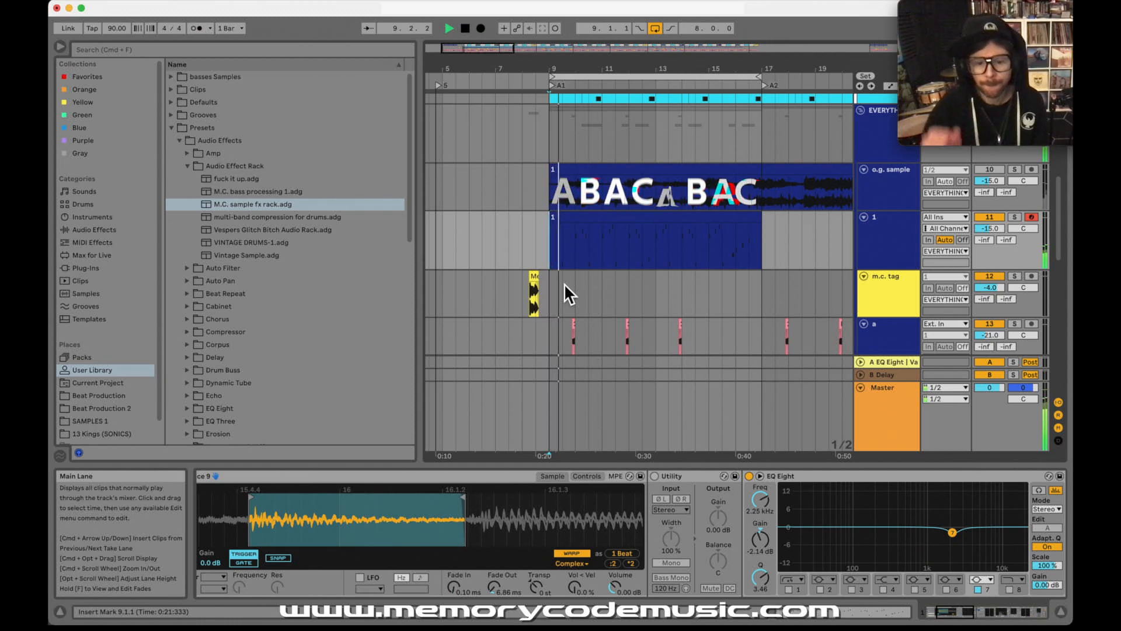
pyautogui.press('space')
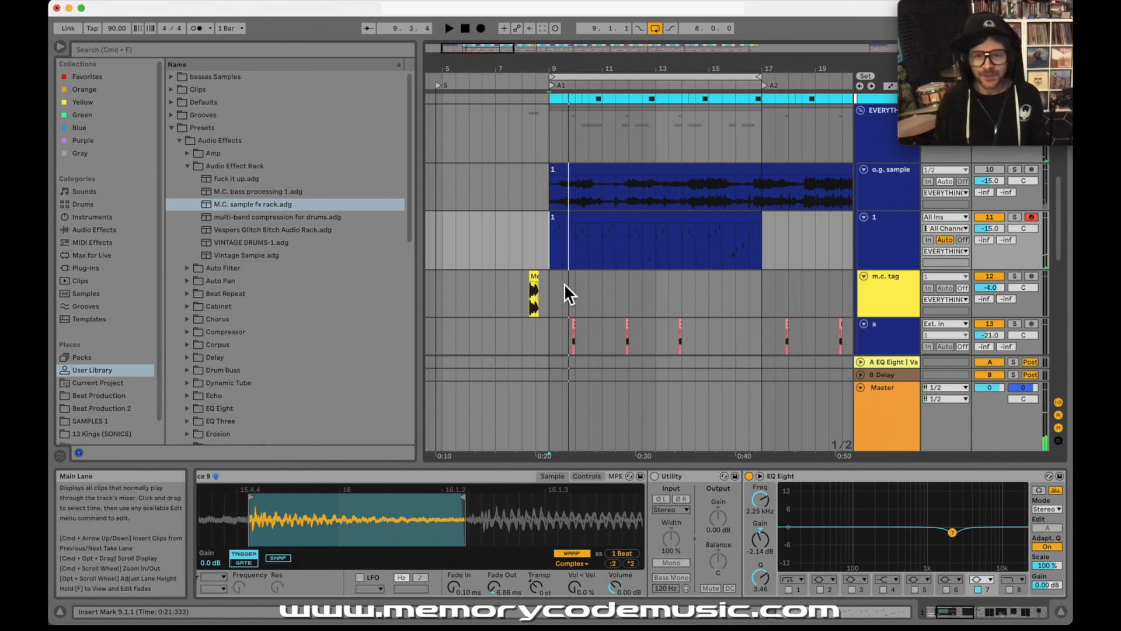